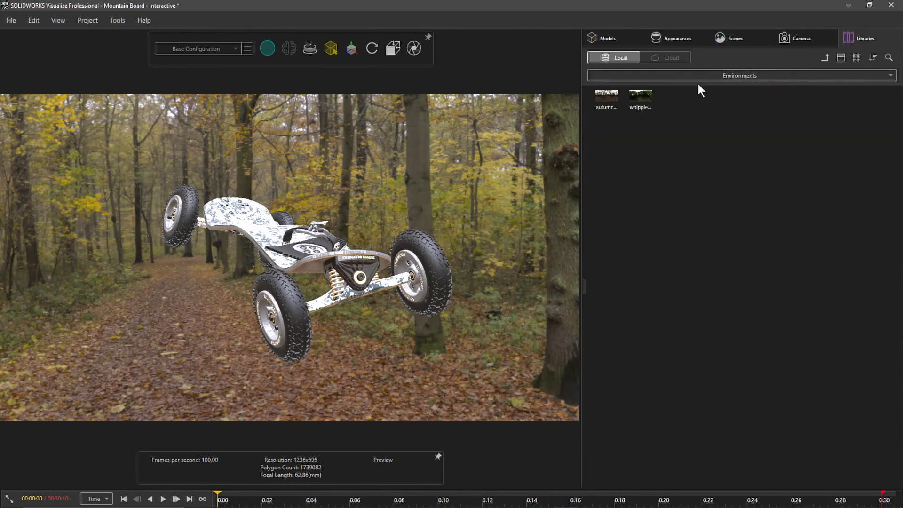
Apply the Auto Photo Studio environment from the local environment library to the mountain board scene.
left_click(825, 57)
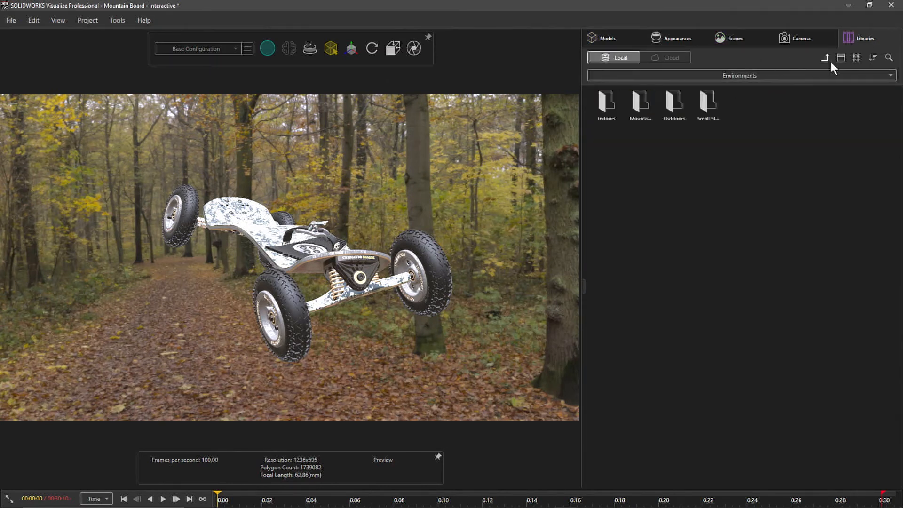
left_click_drag(607, 103, 459, 239)
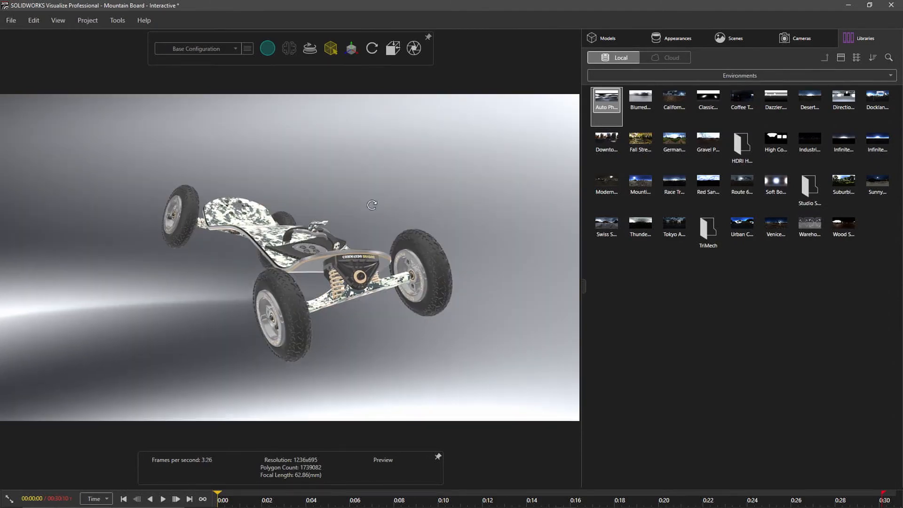
left_click_drag(470, 191, 329, 174)
middle_click_drag(330, 174, 290, 172)
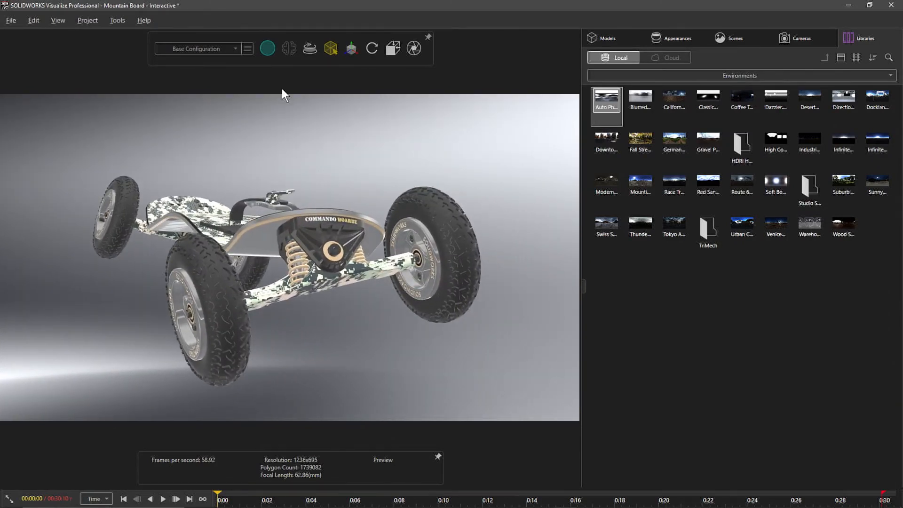
Switch the viewport to the Accurate render mode and examine the Auto Photo Studio environment sphere from outside.
mouse_move(268, 49)
left_click(276, 70)
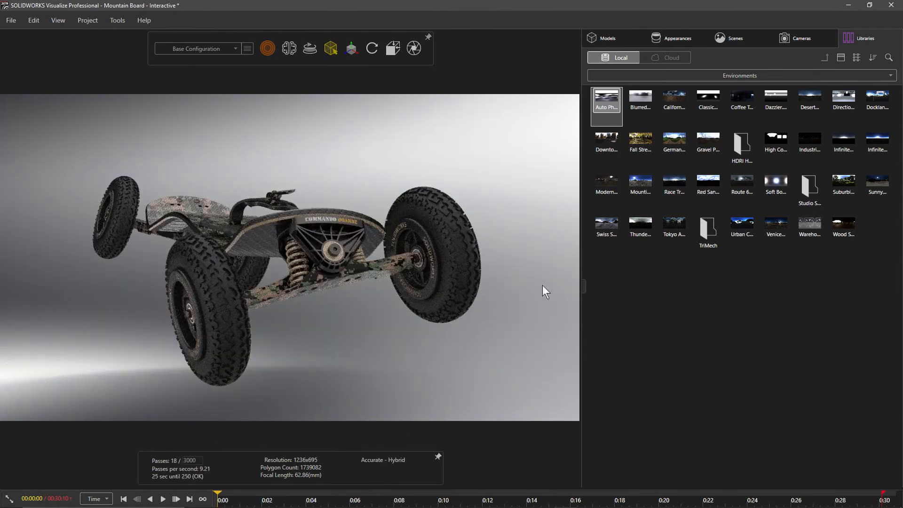
middle_click_drag(520, 199, 505, 391, "shift")
middle_click_drag(371, 198, 366, 362, "shift")
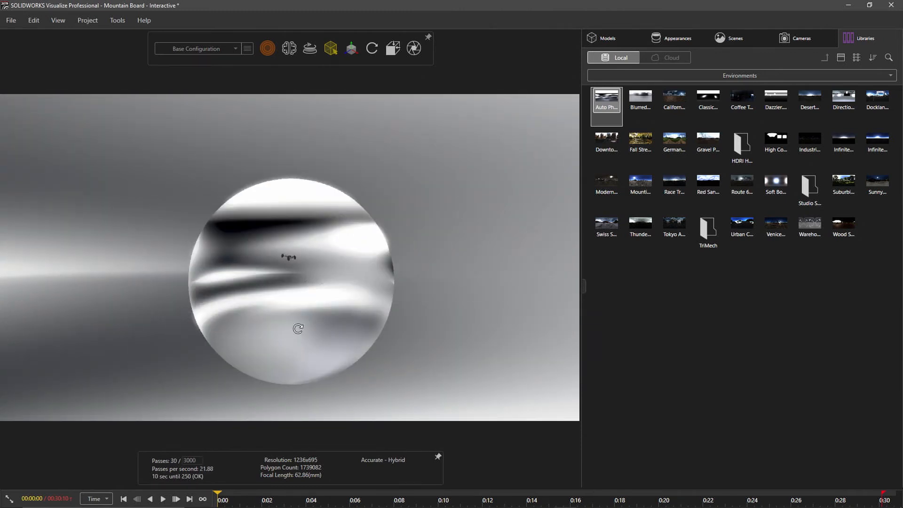
mouse_move(298, 328)
left_mouse_down()
mouse_move(448, 326)
mouse_move(301, 337)
left_mouse_up()
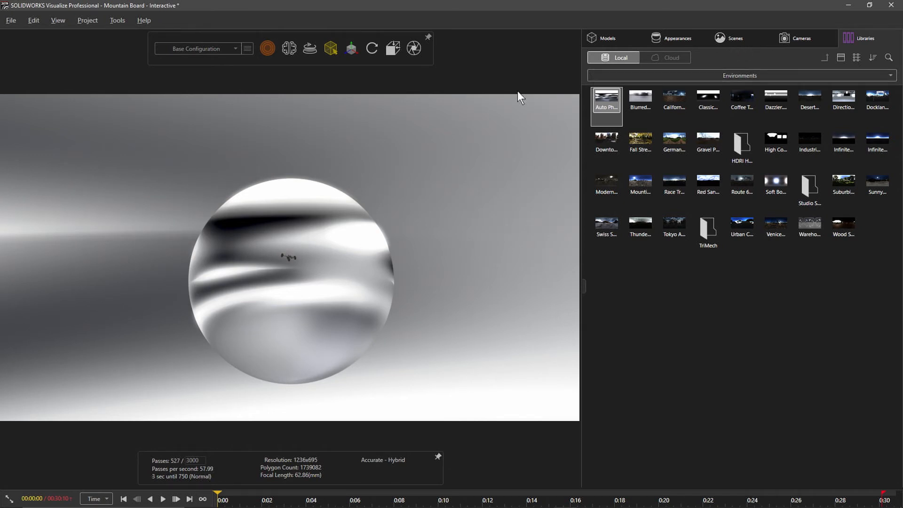
Rotate the Auto Photo Studio environment around the mountain board to change its lighting and reflections.
scroll(293, 274, "up", 10)
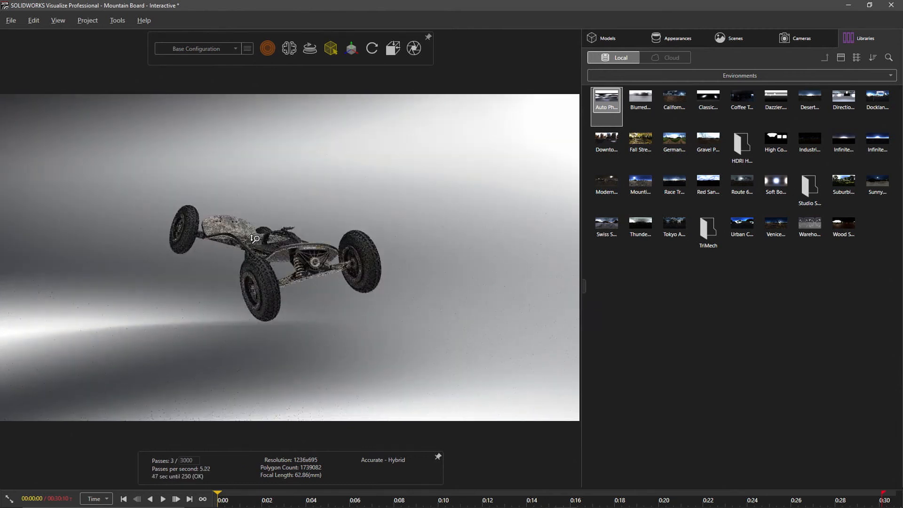
middle_click_drag(254, 238, 254, 141, "shift")
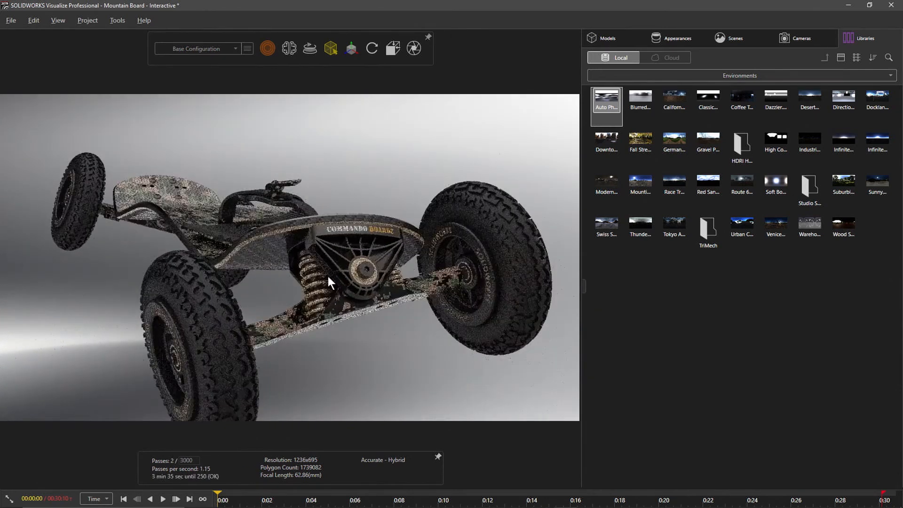
middle_click_drag(328, 276, 299, 277)
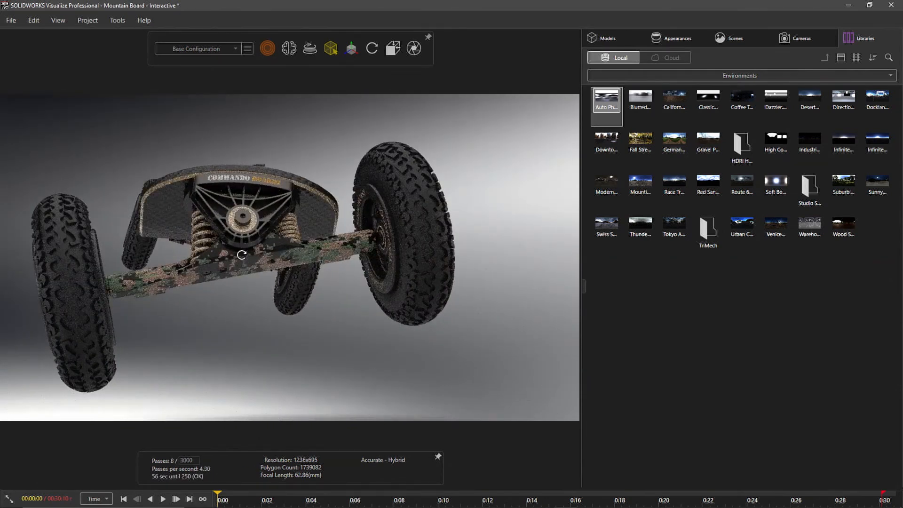
middle_click_drag(242, 256, 315, 262)
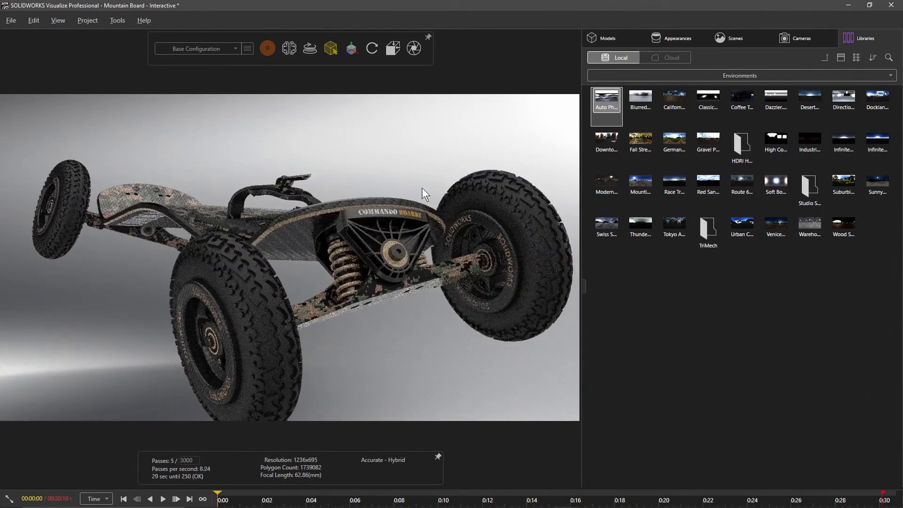
left_click_drag(504, 136, 115, 129, "ctrl+alt")
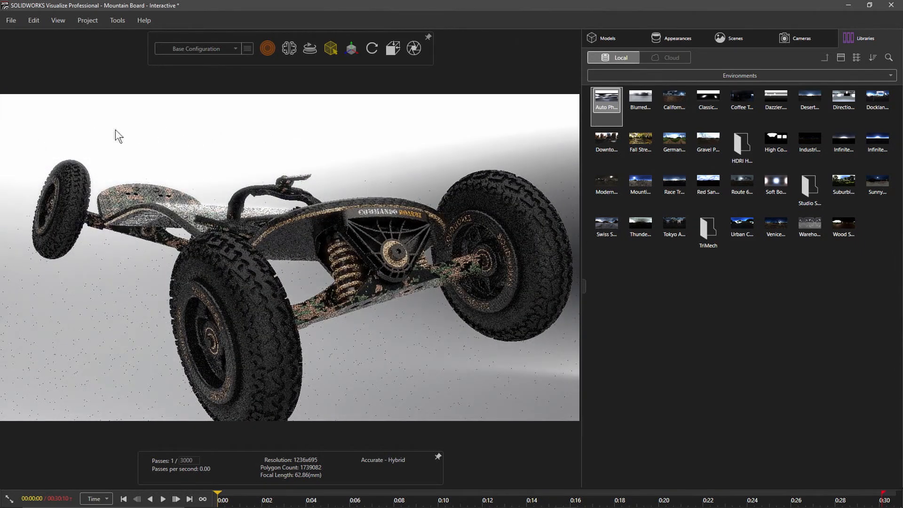
left_click_drag(430, 136, 173, 138, "ctrl+alt")
left_click_drag(296, 228, 299, 214)
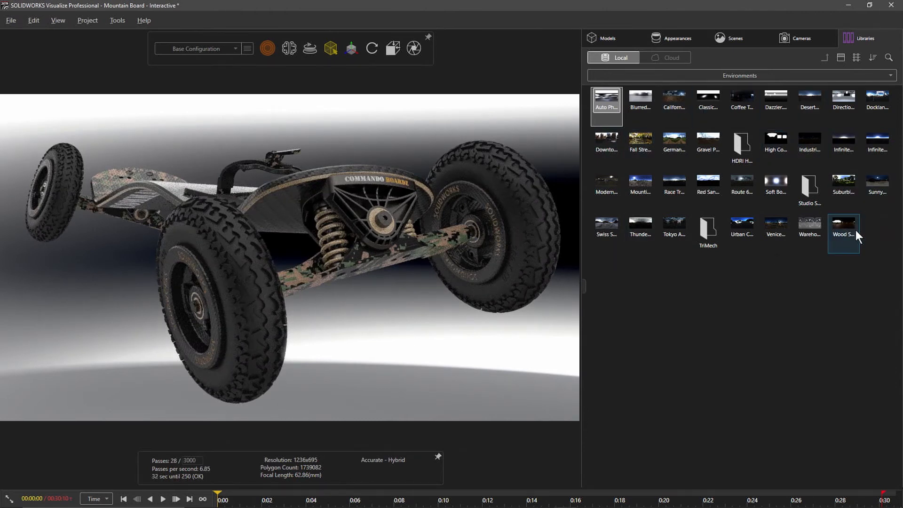
Apply the Warehouse environment from the library to the scene and examine its sphere from outside.
left_click_drag(806, 227, 451, 219)
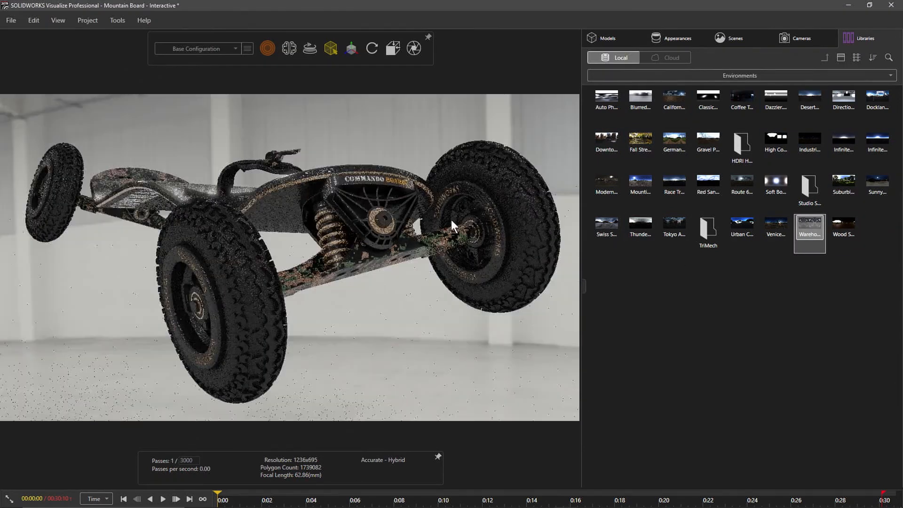
right_click_drag(424, 180, 384, 403, "alt")
left_click_drag(396, 335, 273, 335, "alt")
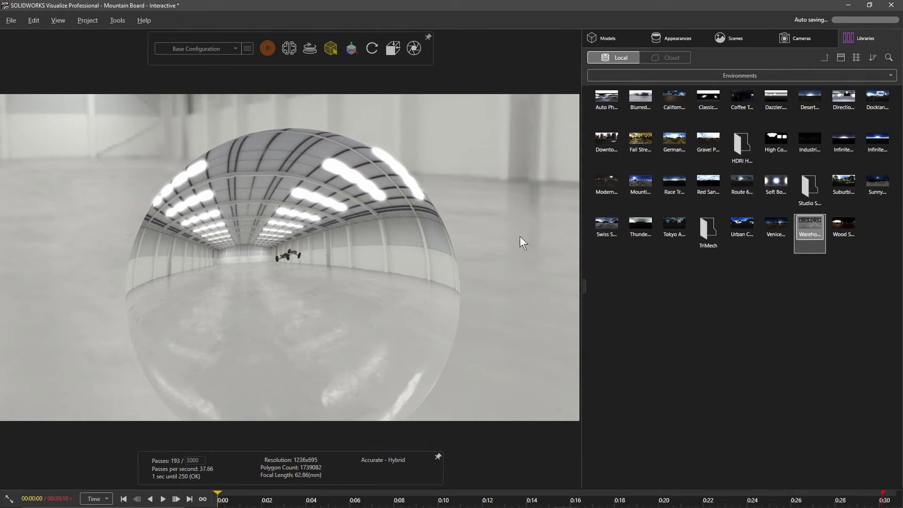
Set the Warehouse environment's background type to Color and make the background white with an HSV value of 100.
left_click(741, 35)
left_click(766, 134)
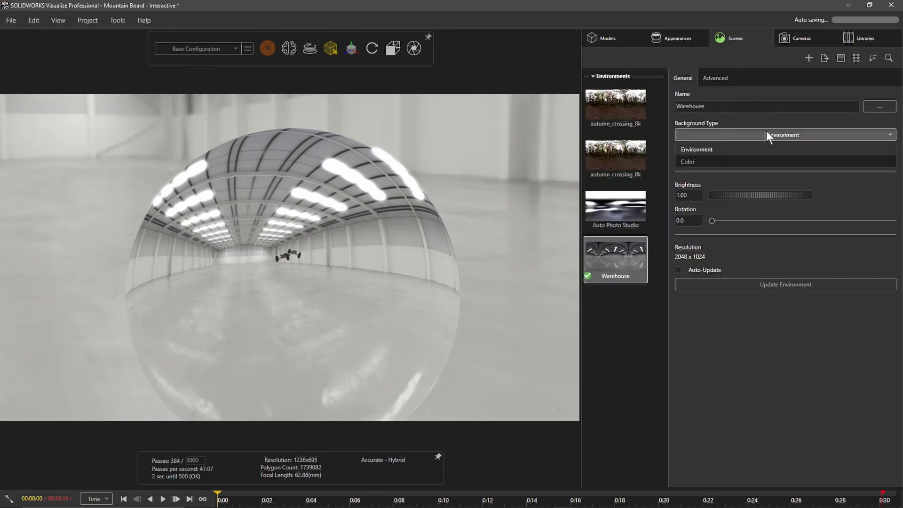
left_click(778, 160)
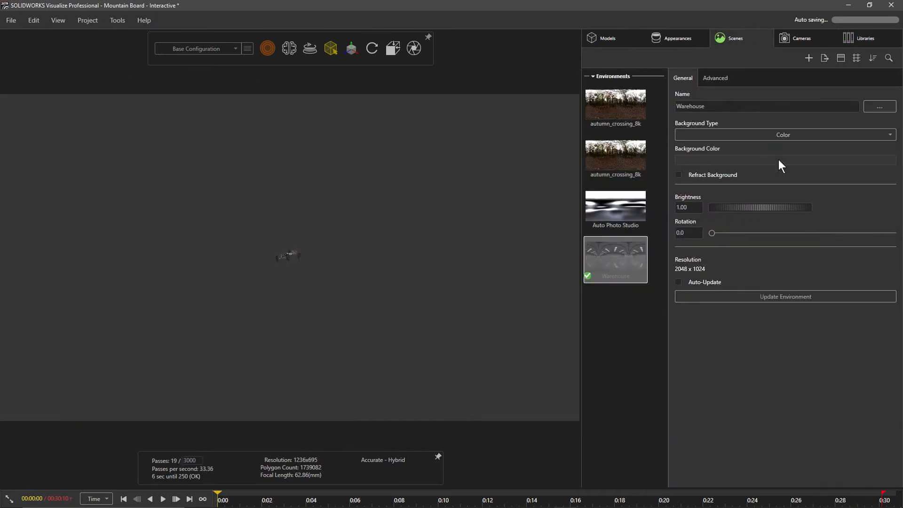
left_click(747, 159)
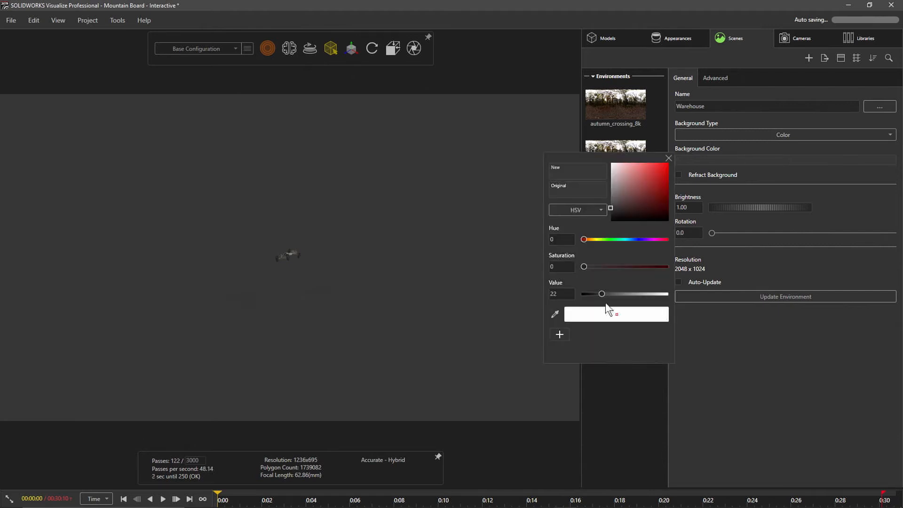
left_click_drag(602, 294, 678, 300)
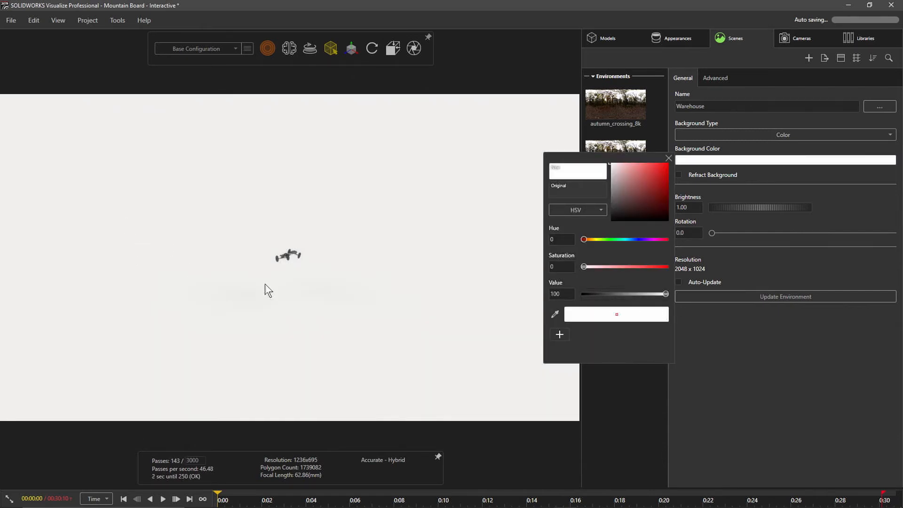
Rotate the Warehouse environment to about 77.5 degrees to shift the reflections on the front truck.
right_click_drag(264, 284, 288, 162, "alt")
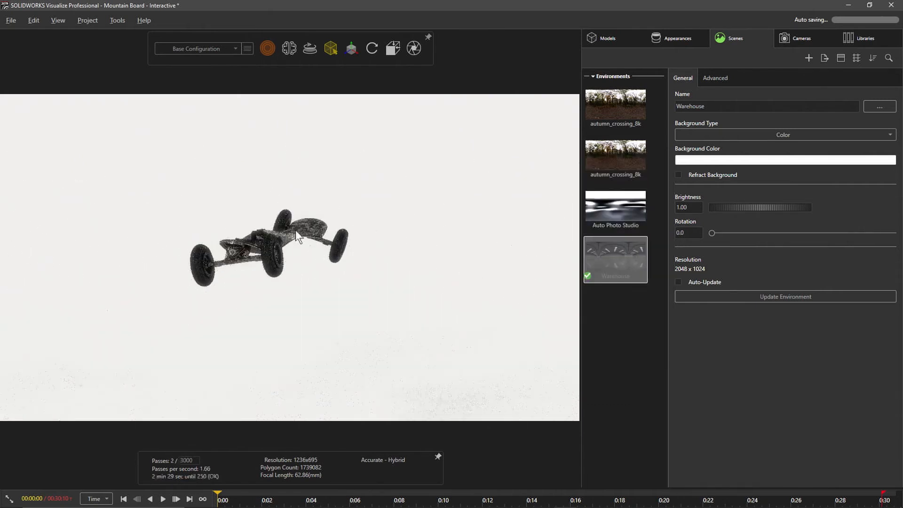
left_click_drag(295, 230, 335, 241)
right_click_drag(328, 257, 322, 223)
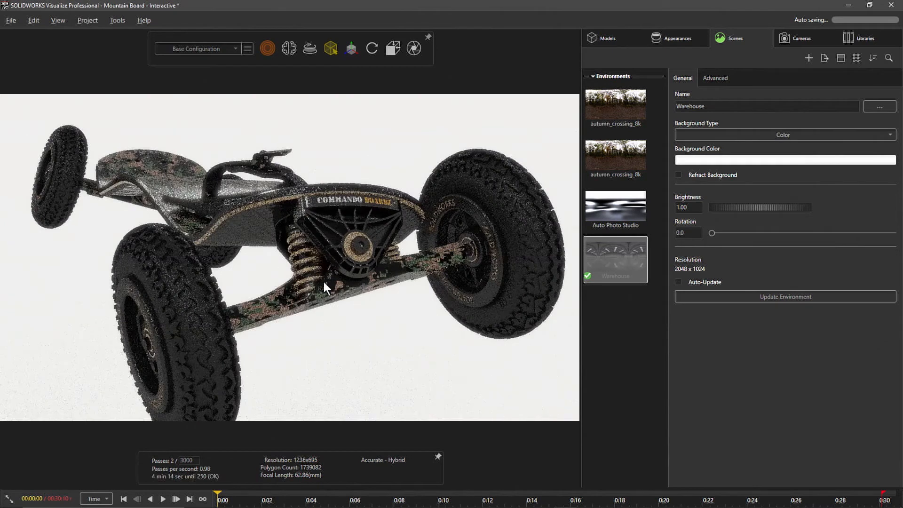
left_click_drag(411, 318, 411, 311)
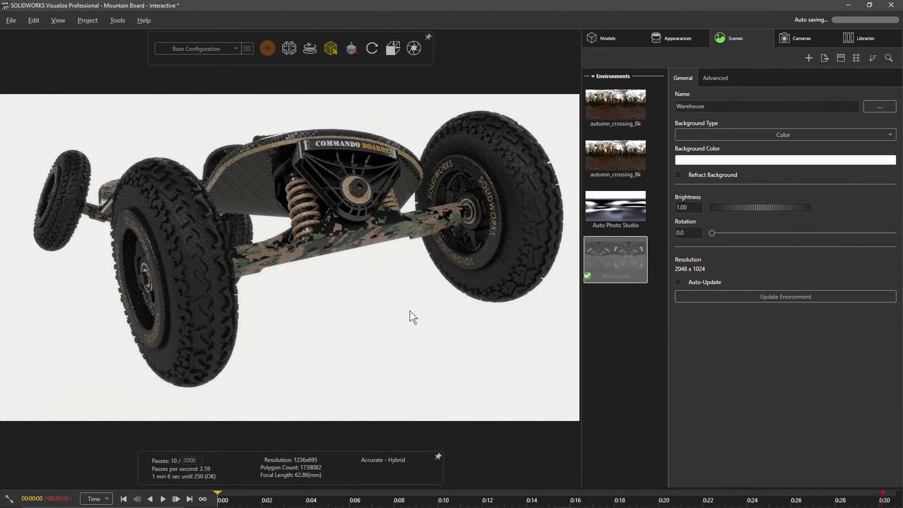
left_click_drag(404, 313, 67, 303, "ctrl+alt")
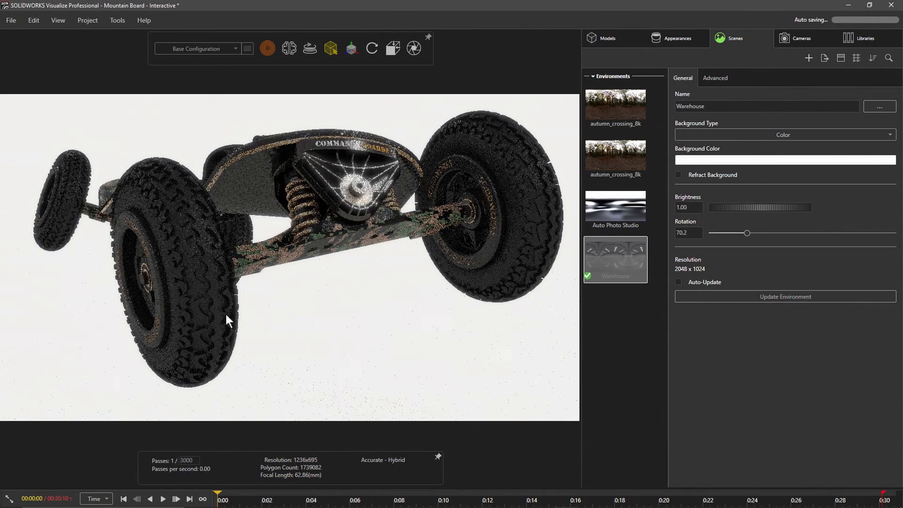
left_click_drag(400, 331, 354, 335, "ctrl+alt")
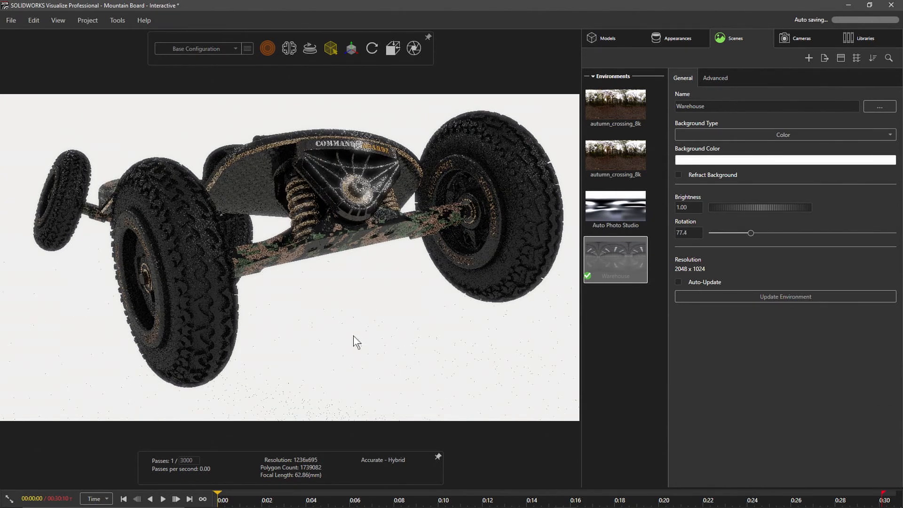
Rotate the Warehouse environment to about 46.4 degrees while checking the lighting on the COMMANDO BOARDZ badge close up.
right_click_drag(400, 150, 344, 226, "alt")
middle_click_drag(330, 235, 396, 139, "alt")
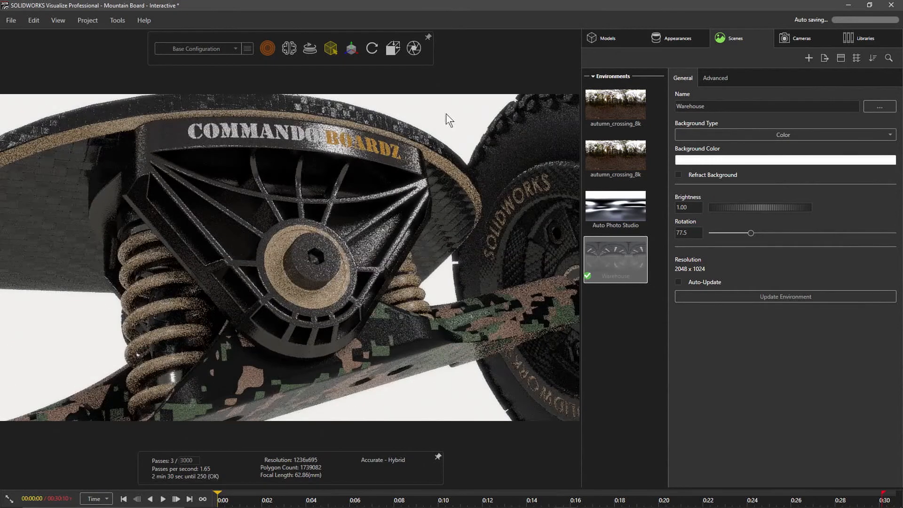
left_click_drag(324, 219, 522, 246, "ctrl+alt")
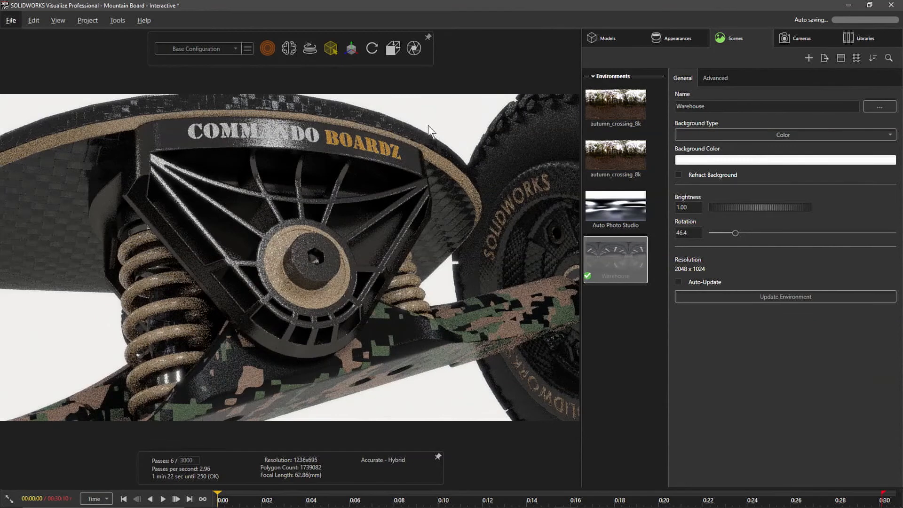
right_click_drag(424, 156, 425, 197, "alt")
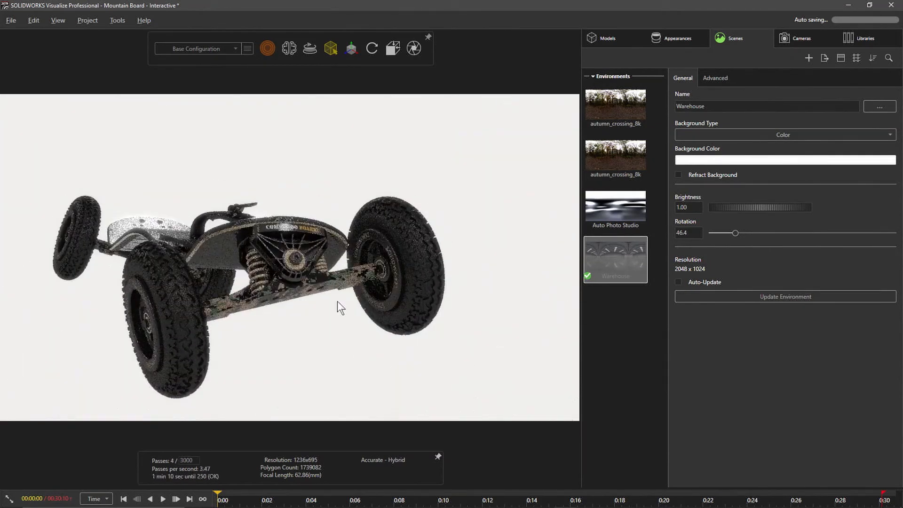
middle_click_drag(347, 298, 360, 292, "alt")
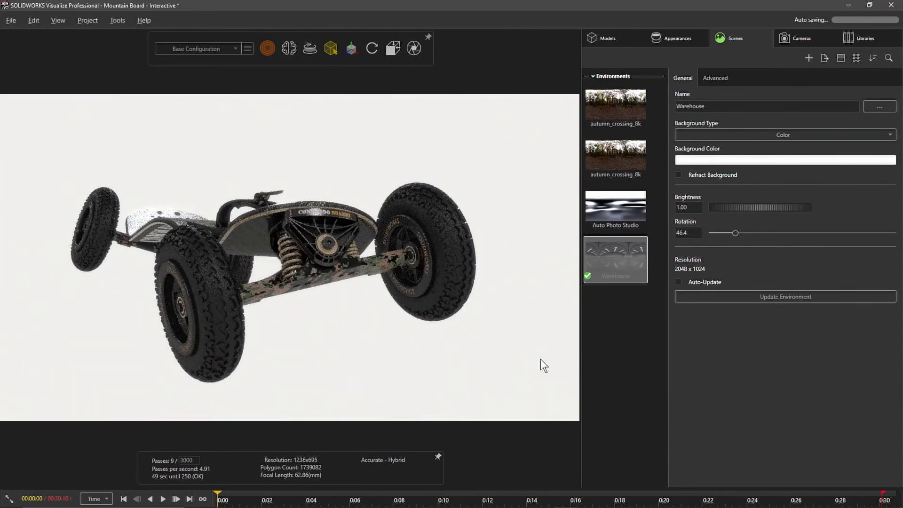
Browse the HDRI folder in the local environment library and reactivate the first autumn_crossing_8k environment in the scene.
left_click(854, 43)
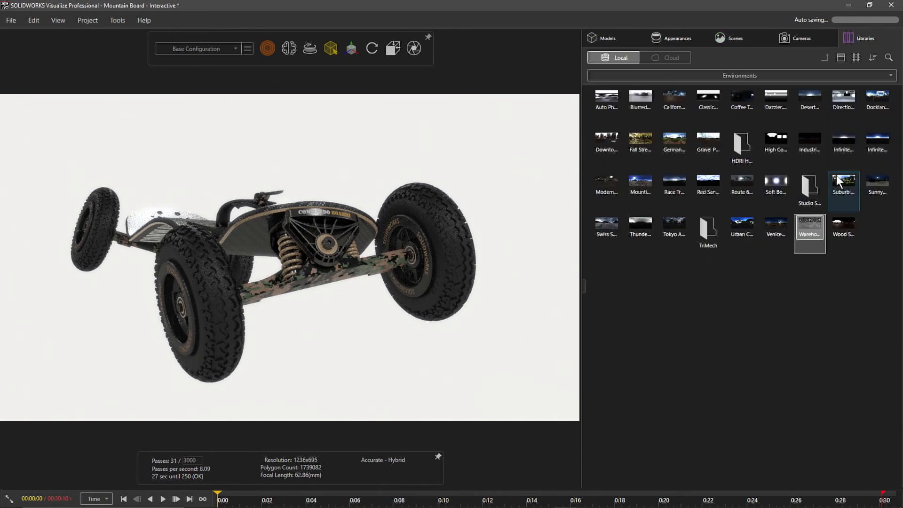
double_click(741, 141)
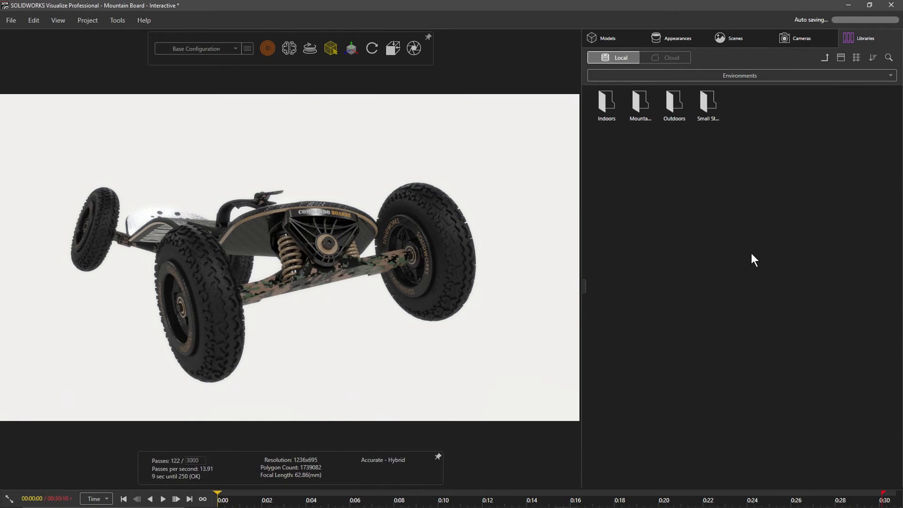
left_click(742, 43)
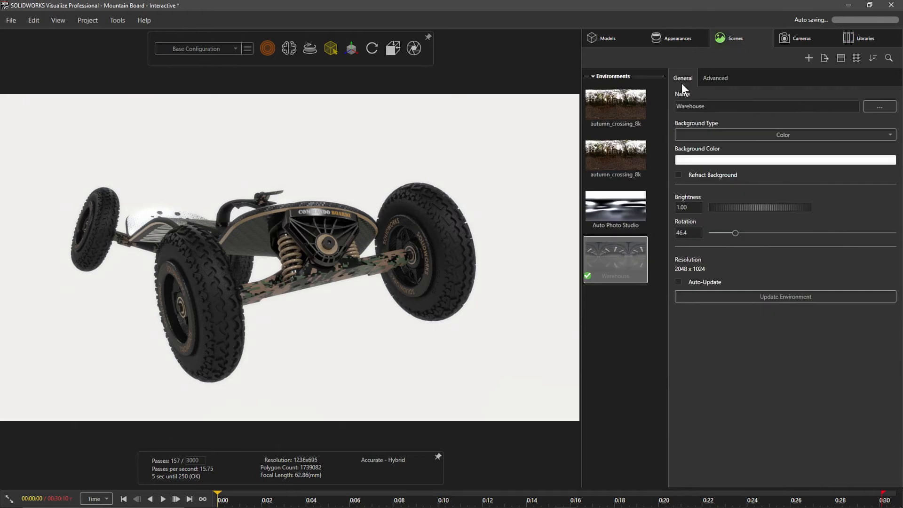
left_click(631, 101)
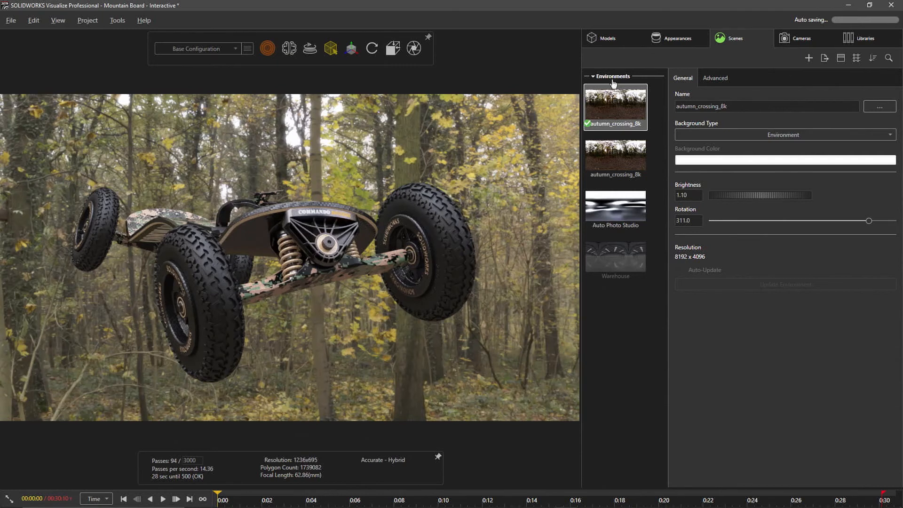
Examine the autumn_crossing_8k environment sphere surrounding the mountain board from outside.
scroll(431, 320, "down", 6)
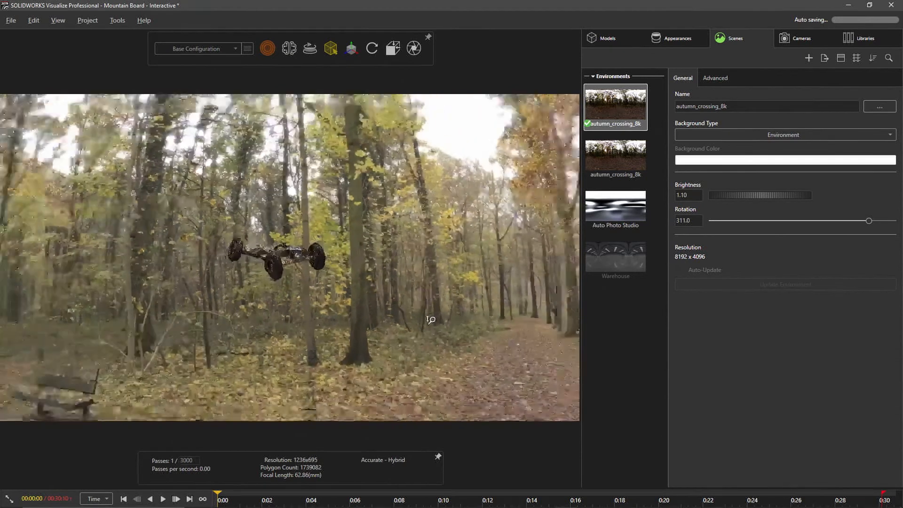
scroll(431, 320, "down", 10)
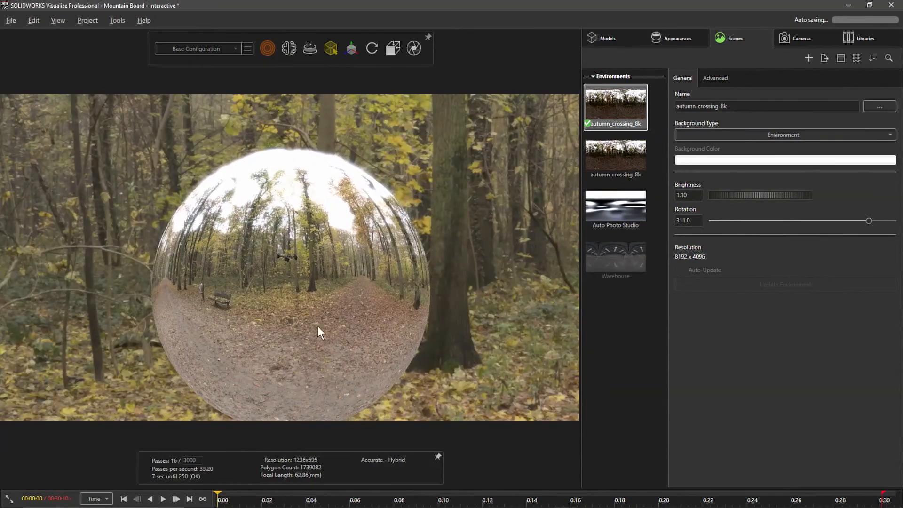
mouse_move(317, 326)
left_mouse_down()
mouse_move(328, 325)
mouse_move(318, 320)
left_mouse_up()
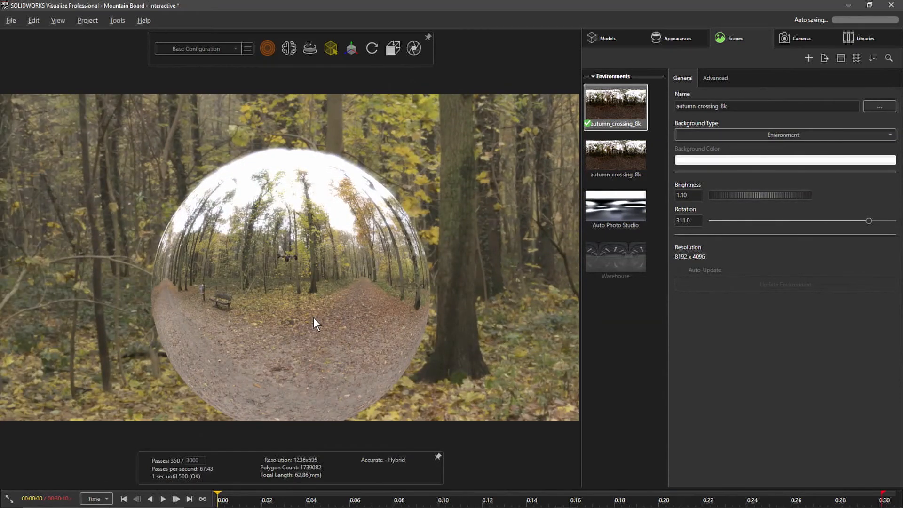
middle_click_drag(311, 306, 290, 64, "shift")
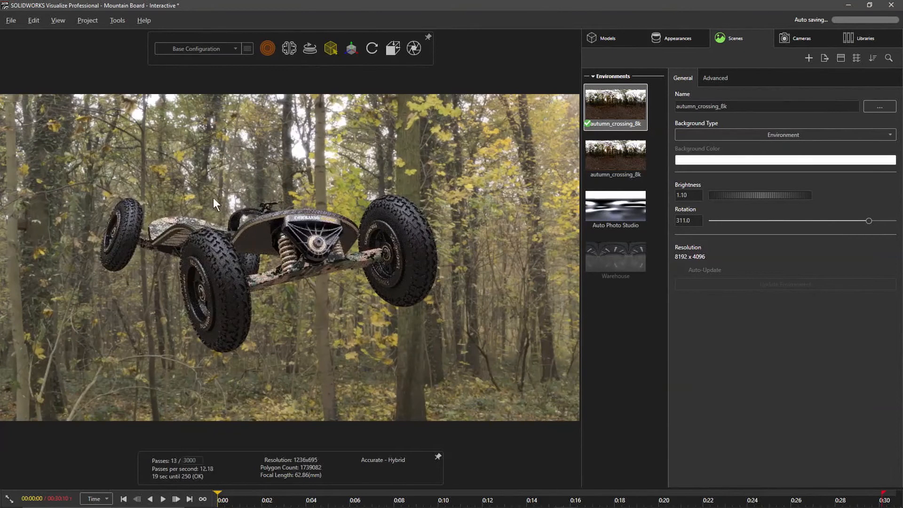
Load the whipple_creek_regional_park_04_8k environment from the local mountain environment folder into the scene.
middle_click_drag(213, 198, 182, 176)
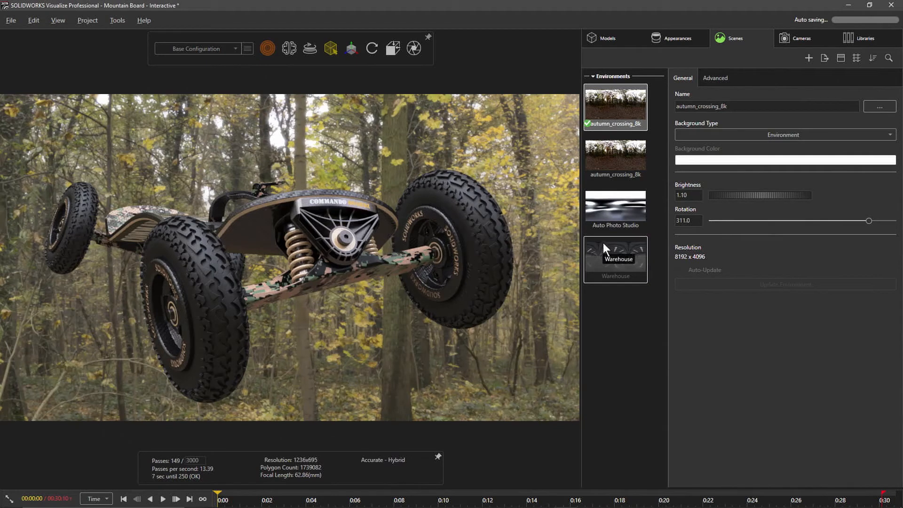
left_click(662, 217)
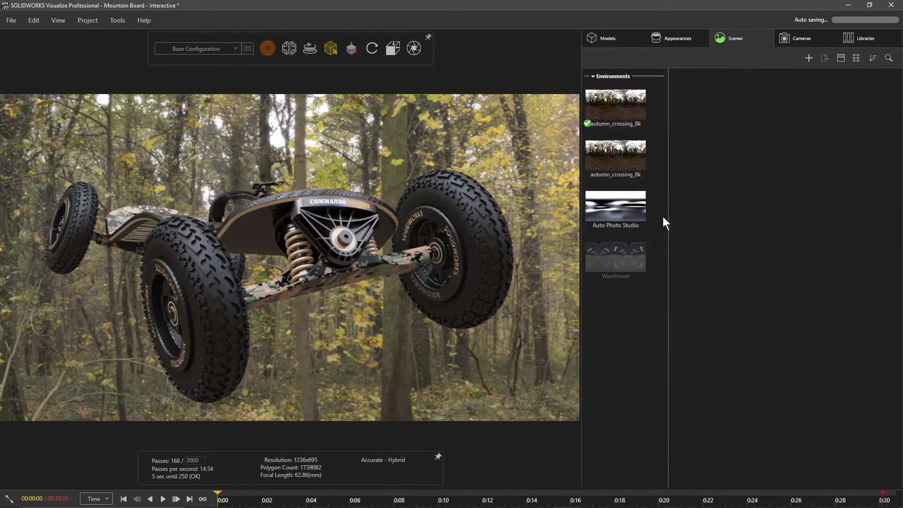
left_click(849, 44)
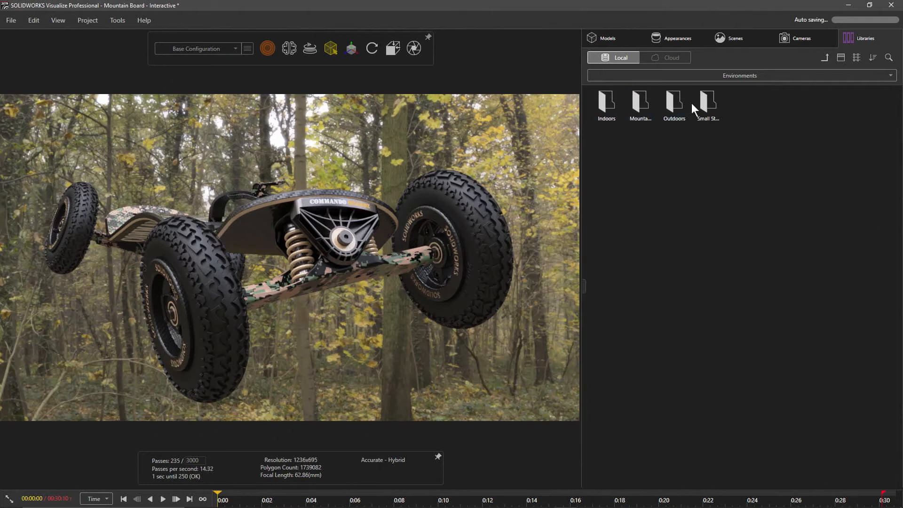
double_click(636, 103)
left_click_drag(634, 97, 536, 146)
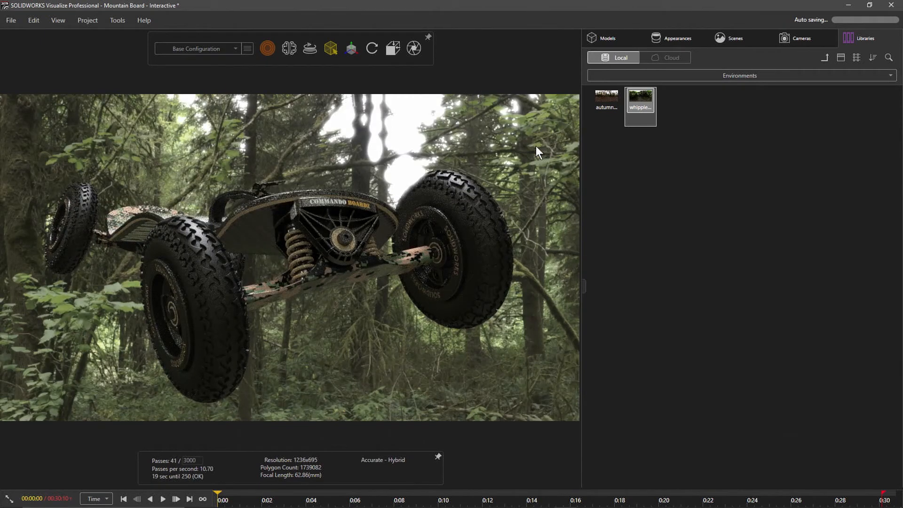
Rotate the whipple_creek_regional_park_04_8k environment to about 61.5 degrees and frame the COMMANDO BOARDZ truck close up.
right_click_drag(512, 232, 503, 371, "alt")
right_click_drag(445, 197, 386, 126, "alt")
left_click_drag(450, 158, 139, 149, "ctrl")
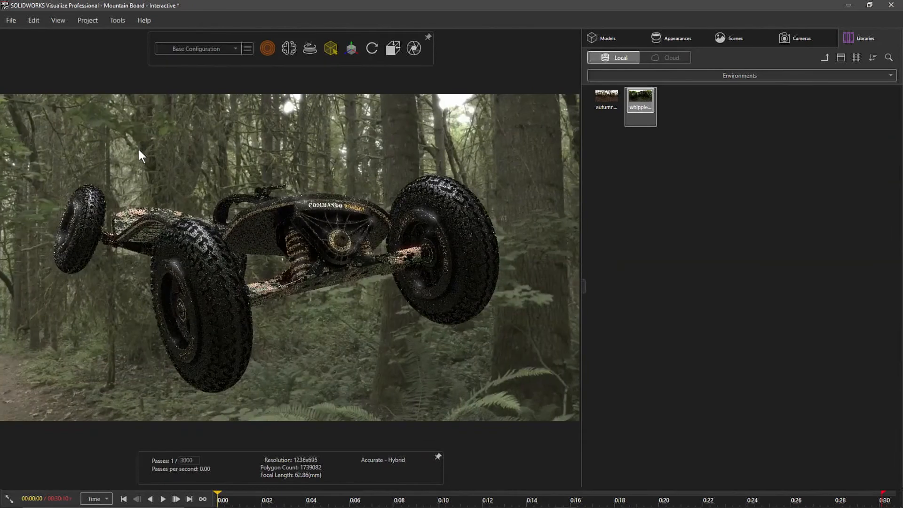
mouse_move(266, 176)
right_mouse_down("alt")
mouse_move(266, 193)
mouse_move(263, 180)
right_mouse_up("alt")
middle_click_drag(263, 181, 207, 198, "alt")
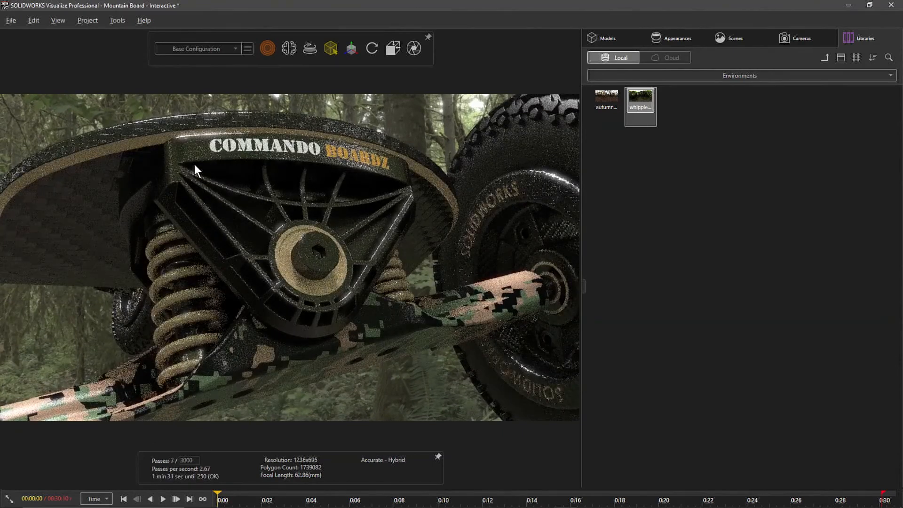
Compare the background settings of the Warehouse and whipple_creek_regional_park_04_8k environments and inspect the available background types.
left_click(712, 41)
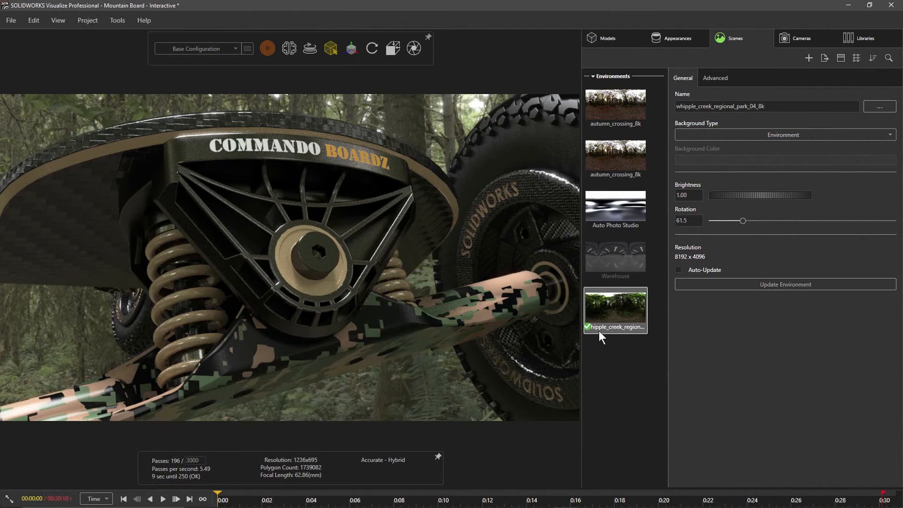
left_click(611, 258)
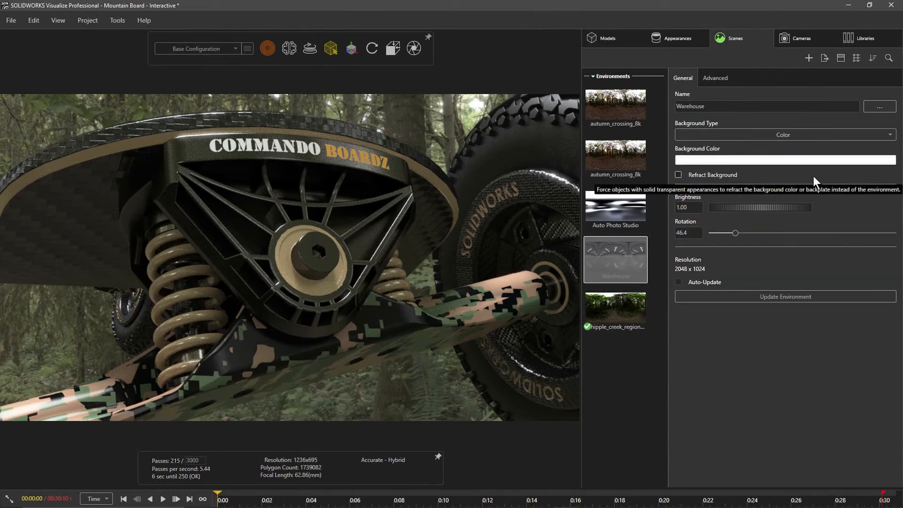
left_click(644, 301)
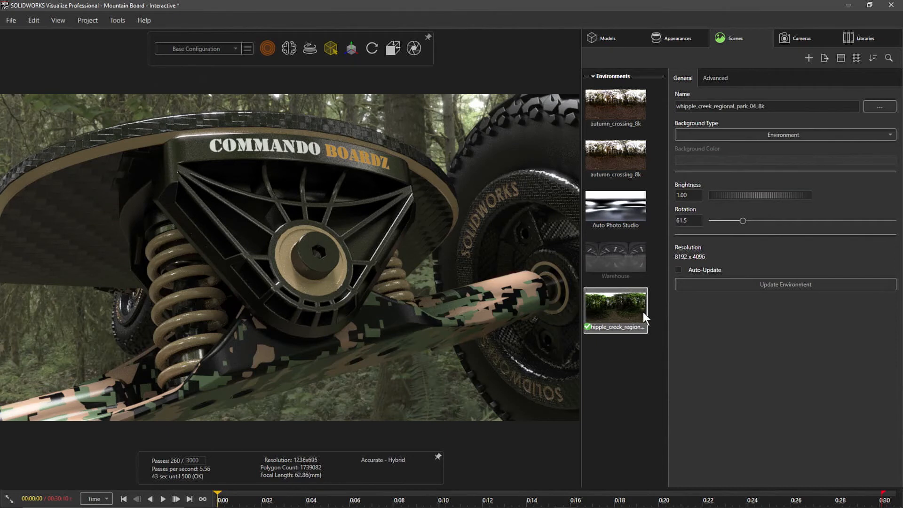
key("super+plus")
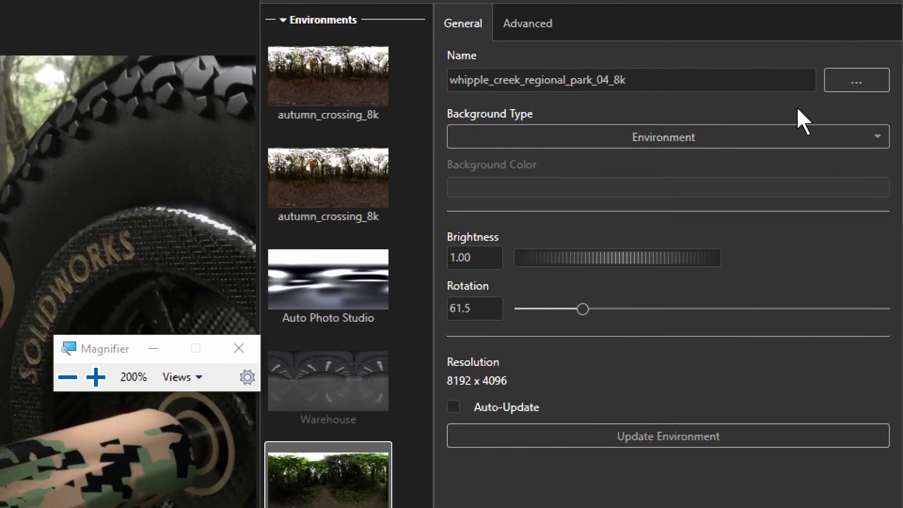
left_click(681, 143)
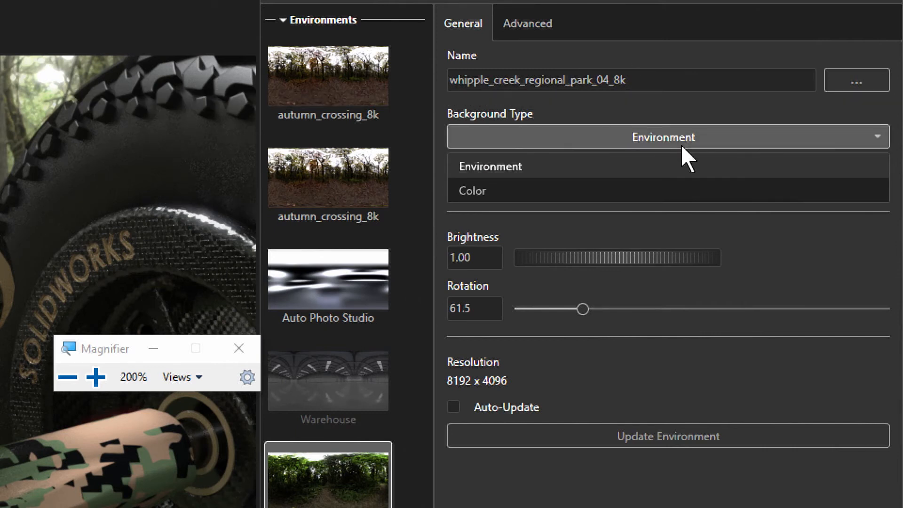
left_click(679, 141)
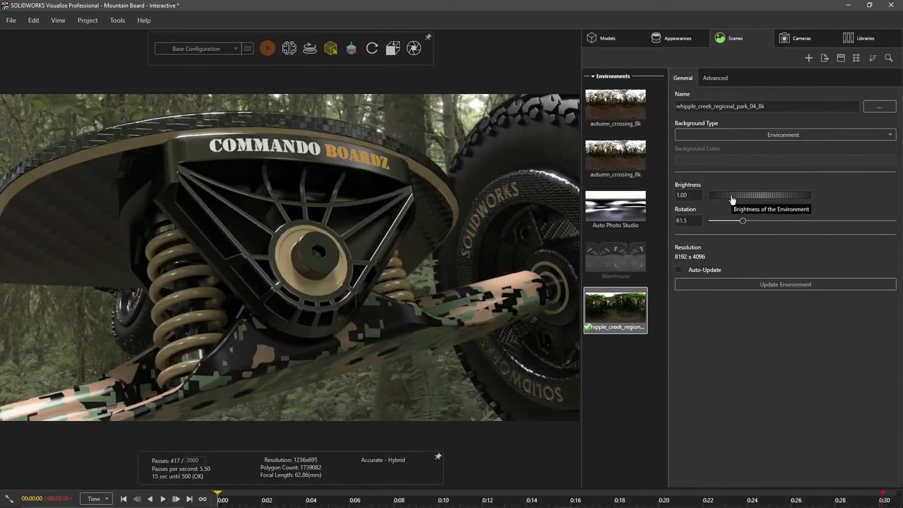
Raise the whipple_creek_regional_park_04_8k environment's brightness to about 3.82 and disable Bloom in the active camera's filters.
left_click_drag(736, 197, 866, 200)
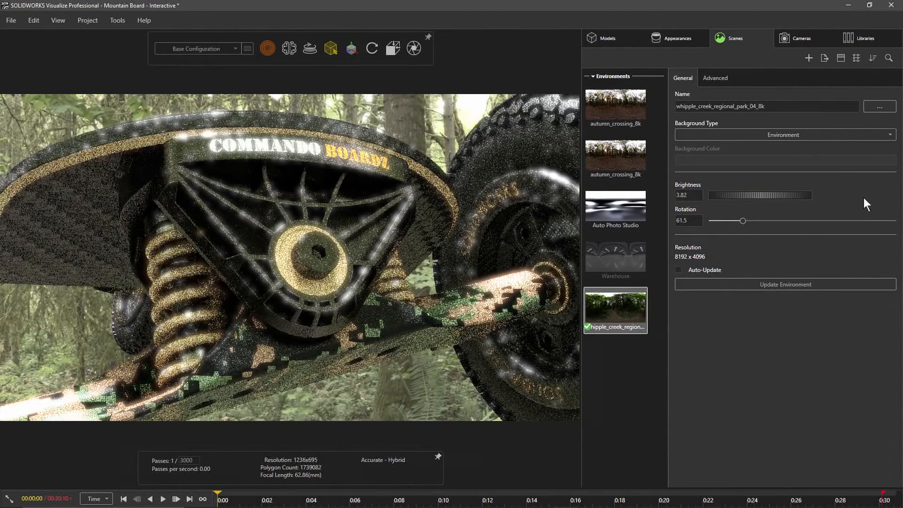
scroll(348, 212, "down", 5)
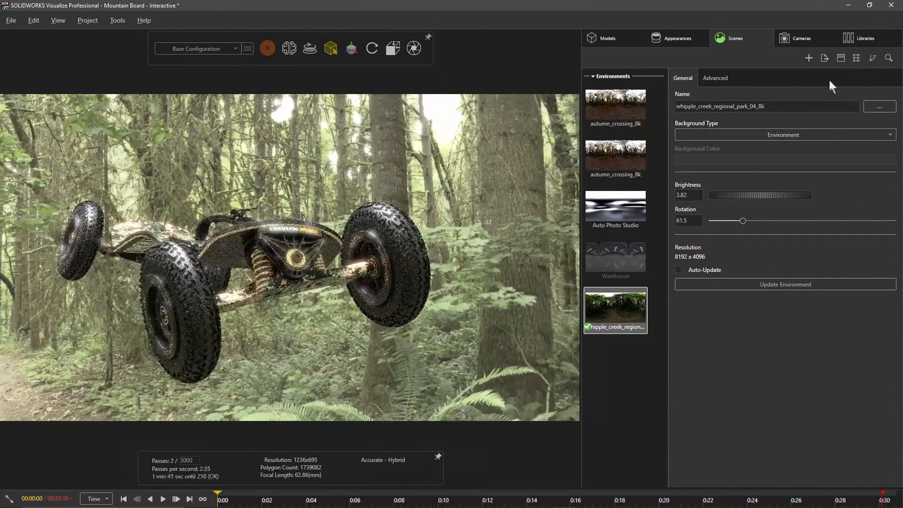
left_click(810, 39)
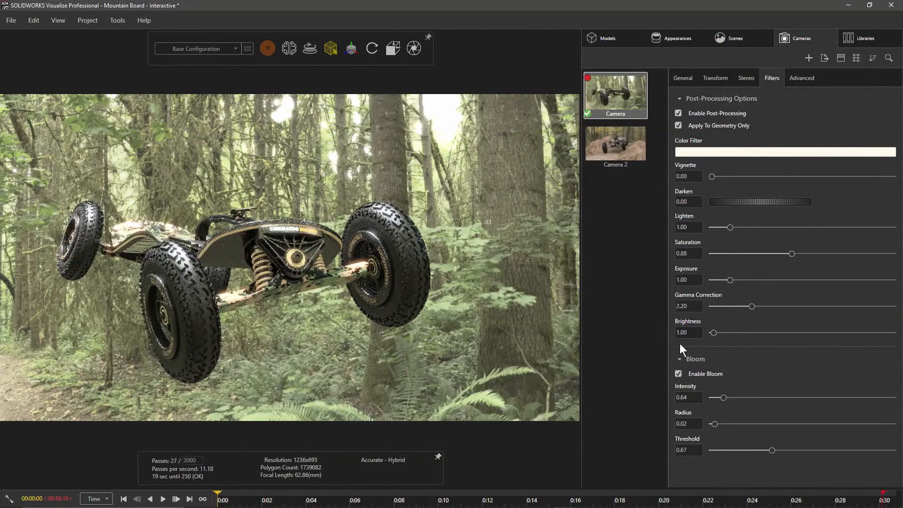
left_click(678, 374)
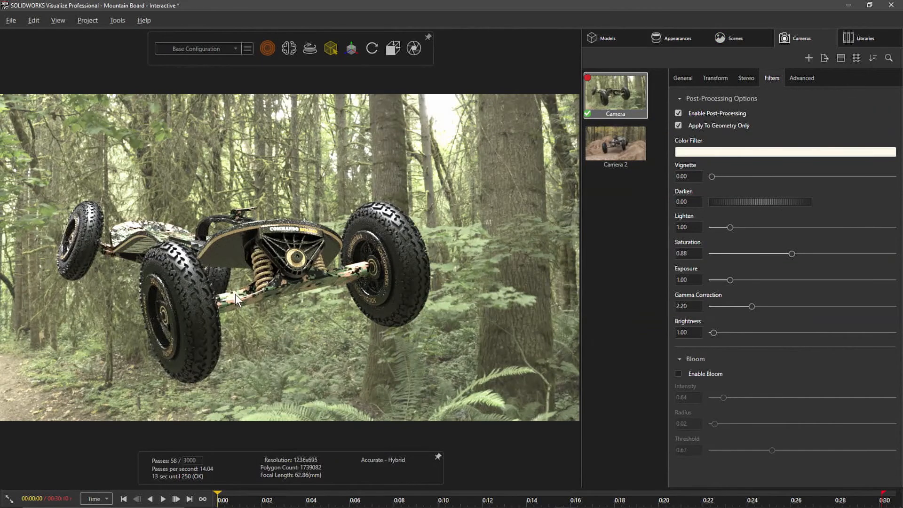
left_click_drag(235, 294, 253, 278)
middle_click_drag(383, 294, 325, 53)
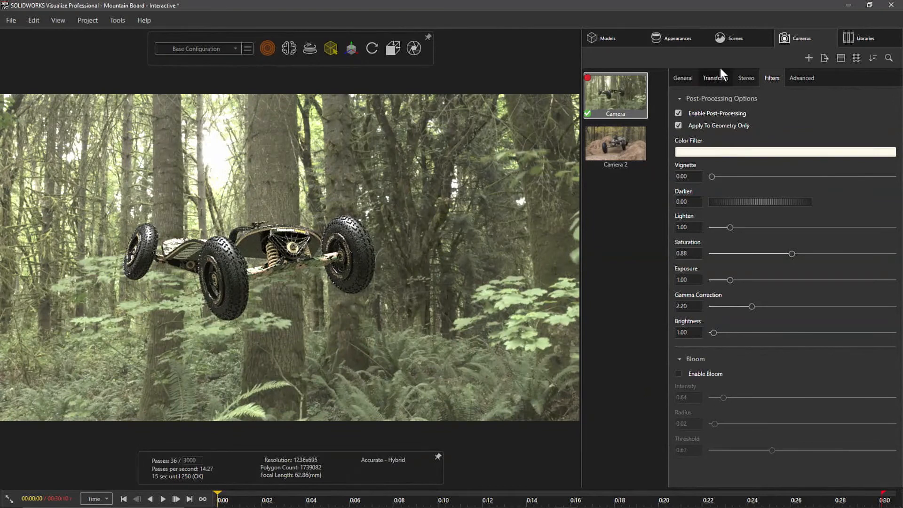
Lower the whipple_creek_regional_park_04_8k environment's brightness and switch the scene back to the first autumn_crossing_8k environment.
left_click(732, 42)
left_click_drag(728, 193, 700, 196)
left_click(614, 100)
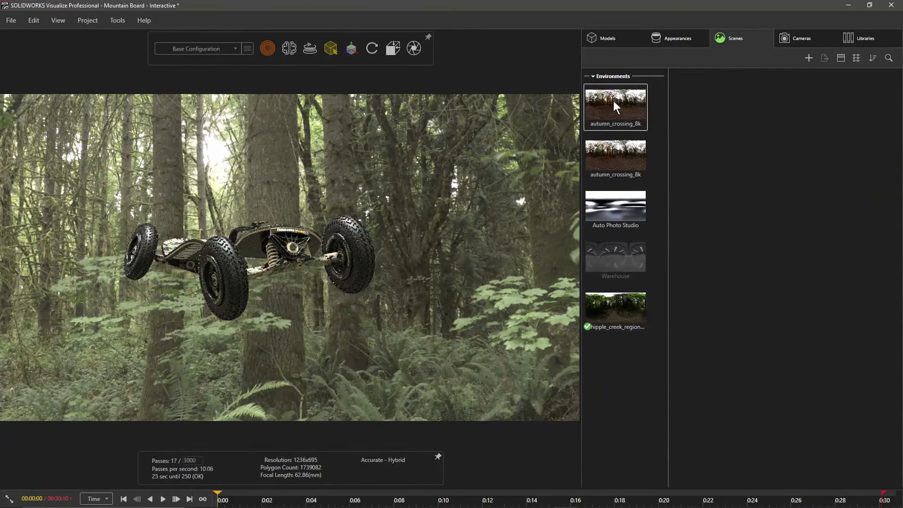
left_click_drag(614, 101, 482, 263)
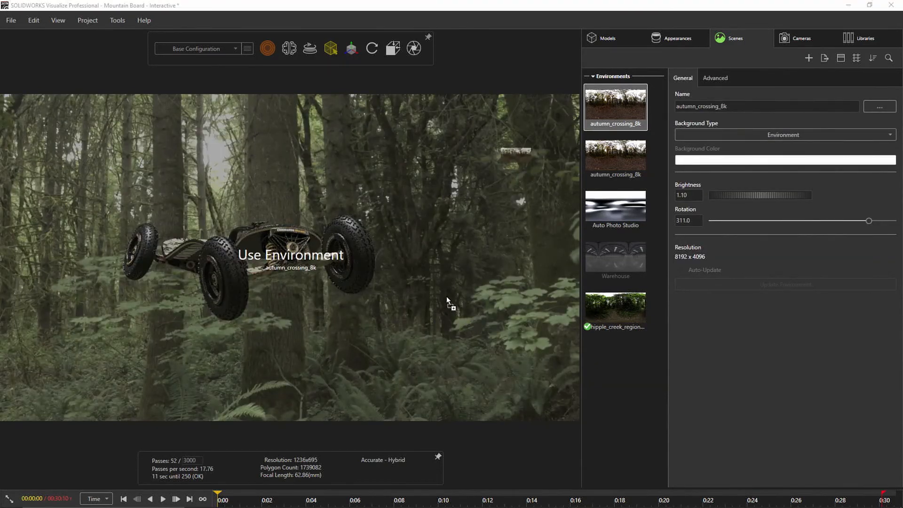
left_click_drag(368, 229, 368, 228)
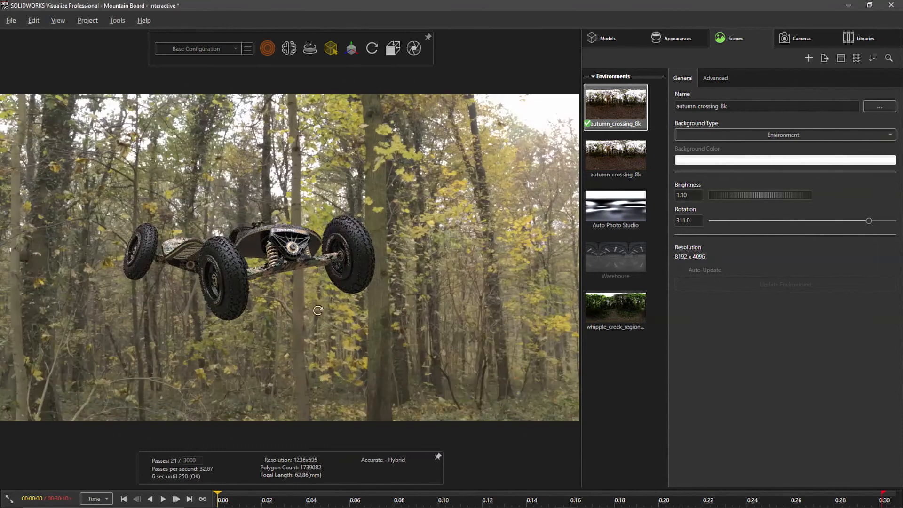
Rotate the autumn_crossing_8k environment to about 254.2 degrees to place the forest path behind the mountain board.
middle_click_drag(318, 310, 229, 285)
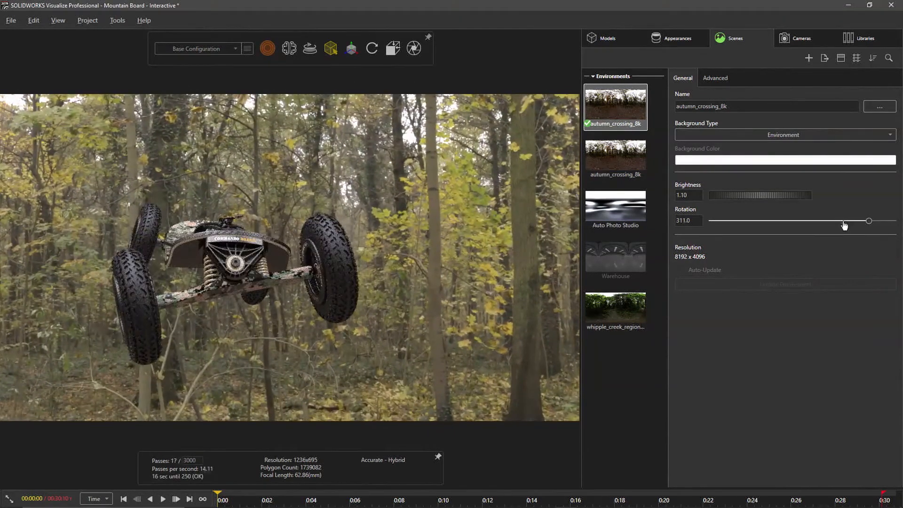
left_click_drag(869, 221, 842, 224)
middle_click_drag(266, 315, 268, 334)
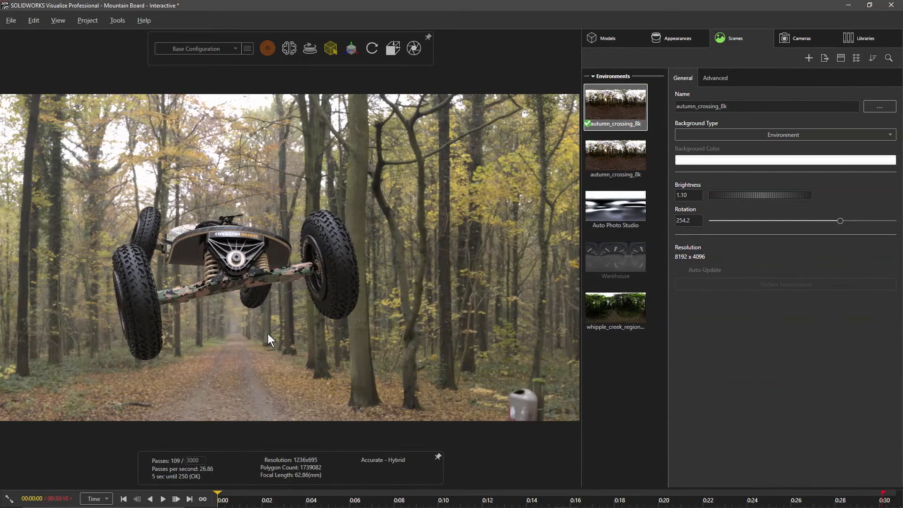
Duplicate the Mountain Board model and hide the original.
left_click(705, 82)
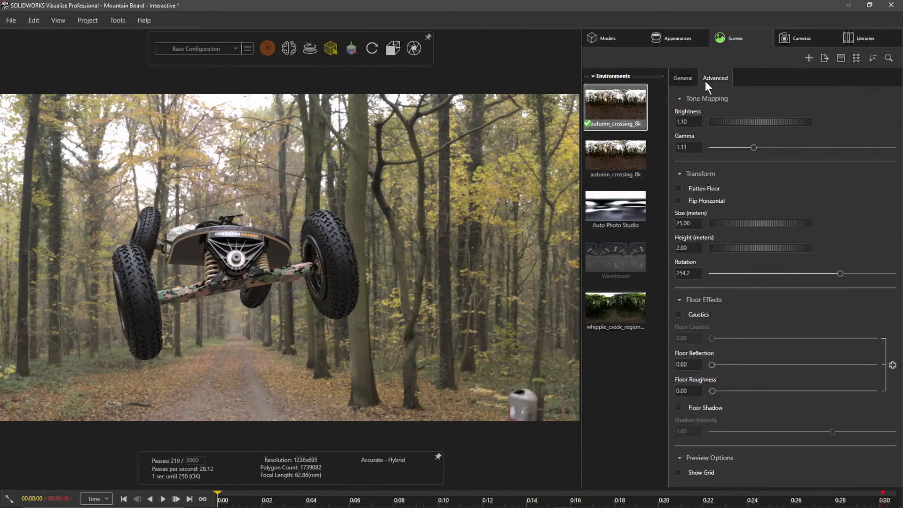
left_click(594, 41)
left_click(620, 75)
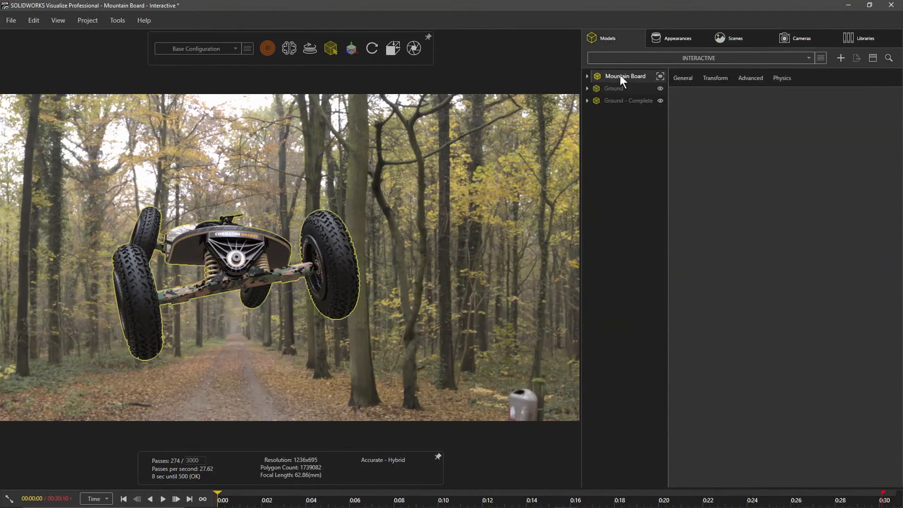
key("ctrl+v")
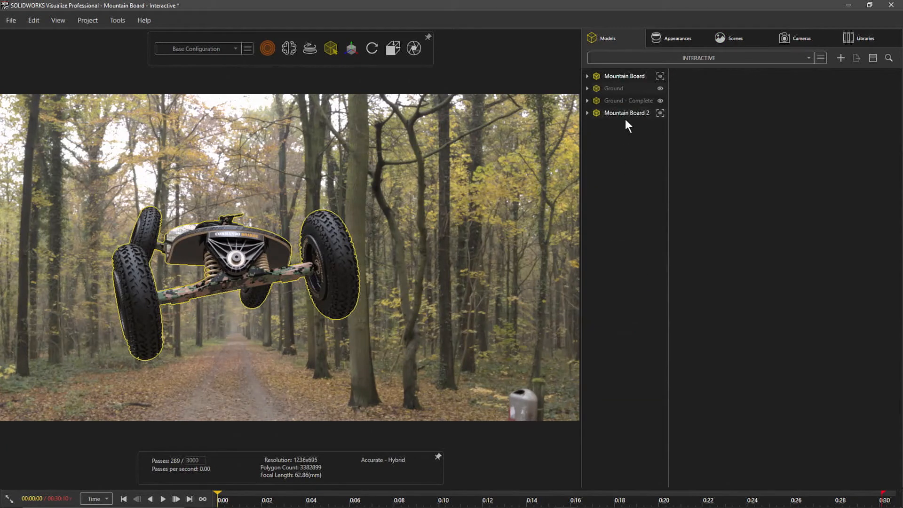
left_click(660, 76)
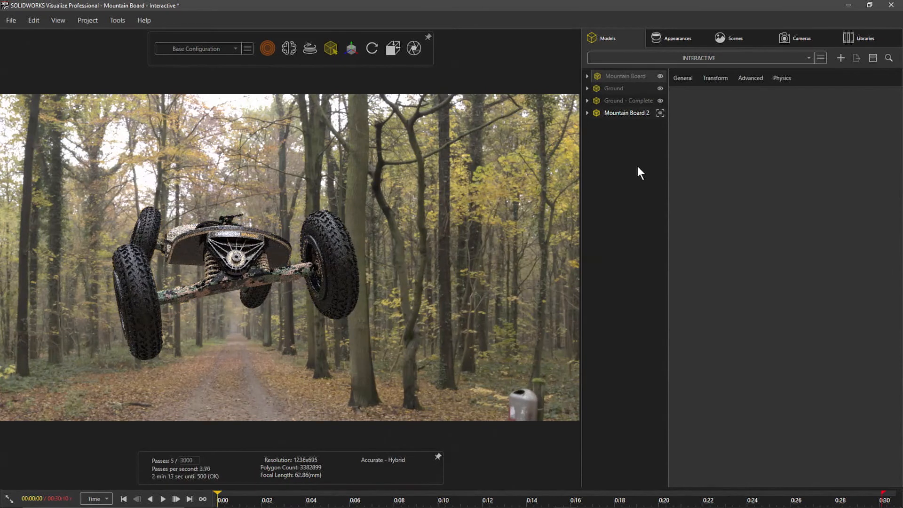
Raise the gamma of the active autumn_crossing_8k environment to about 1.23.
left_click(732, 38)
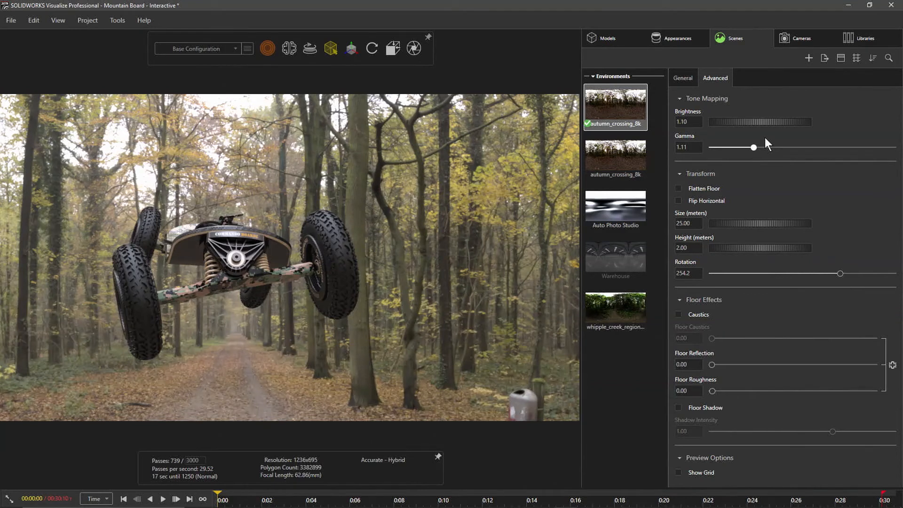
key("Right")
left_click_drag(765, 137, 765, 140)
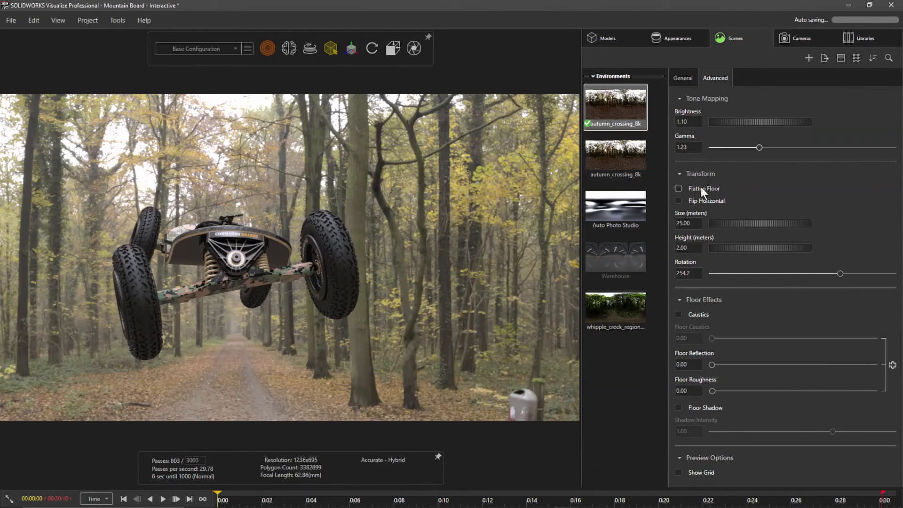
Enable Flatten Floor for the autumn_crossing_8k environment with the path and bench in view.
right_click_drag(402, 299, 383, 346, "alt")
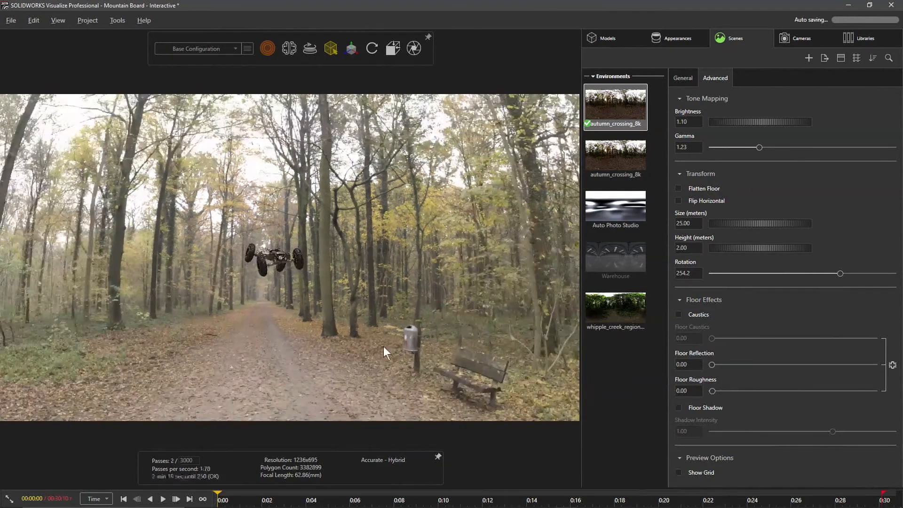
right_click_drag(365, 197, 348, 169, "alt")
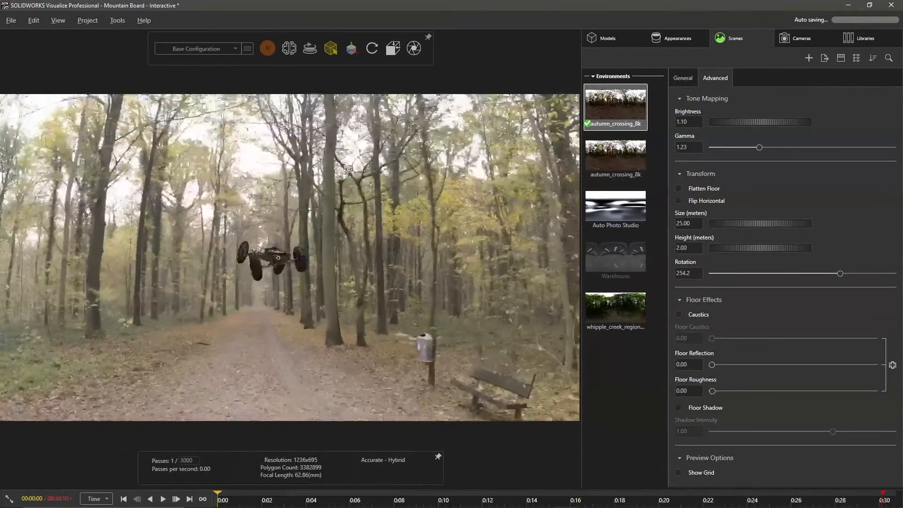
left_click(679, 188)
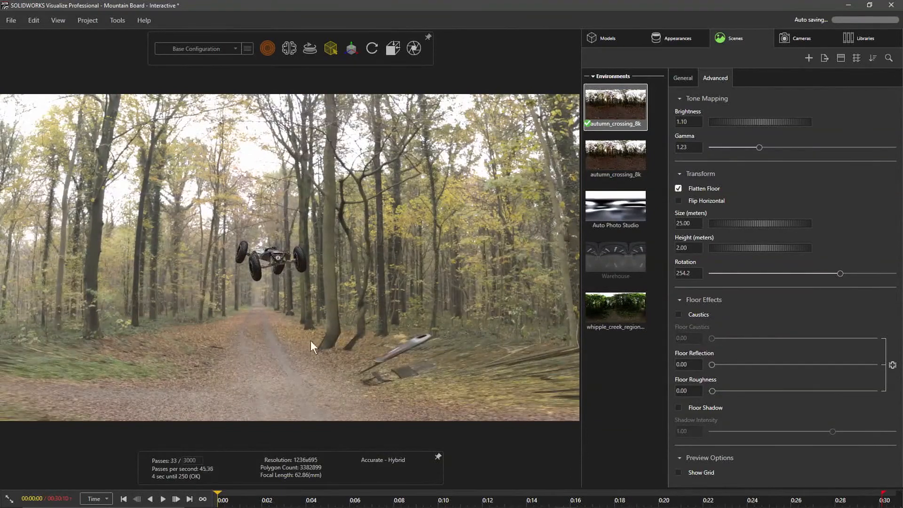
Examine the flattened floor of the autumn_crossing_8k environment from inside and outside its sphere.
left_click_drag(303, 363, 266, 379, "alt")
middle_click_drag(214, 350, 185, 348)
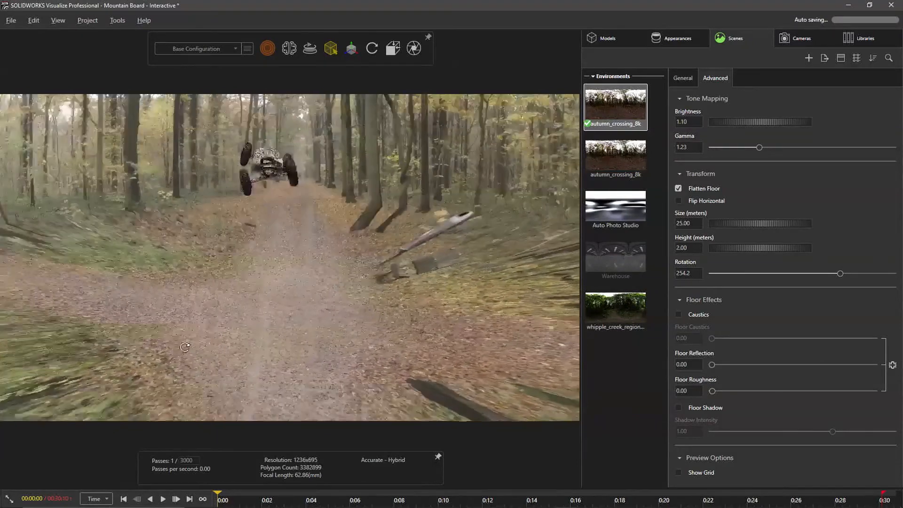
scroll(184, 347, "down", 6)
scroll(184, 347, "down", 6)
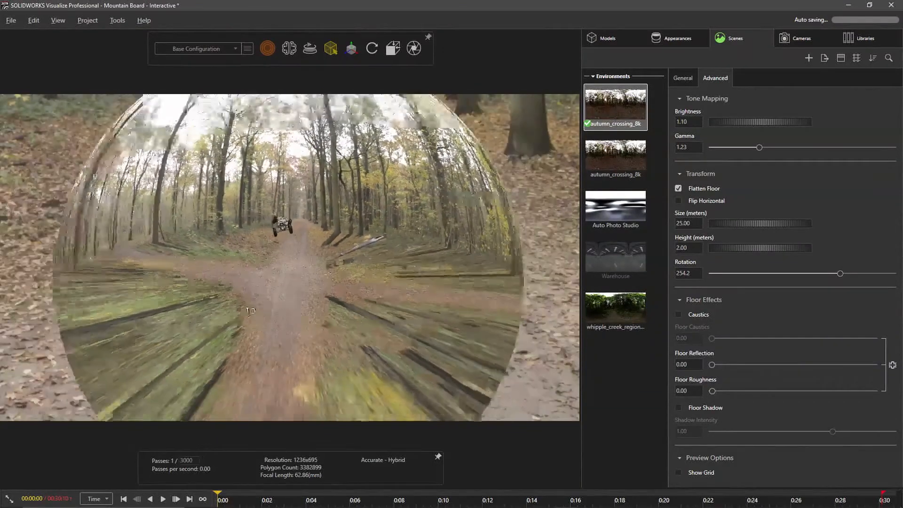
key("alt")
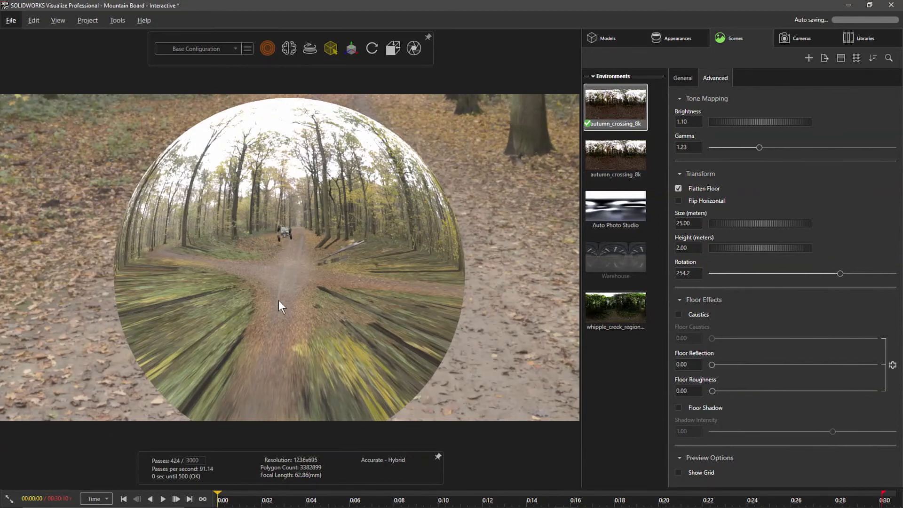
scroll(278, 300, "up", 10)
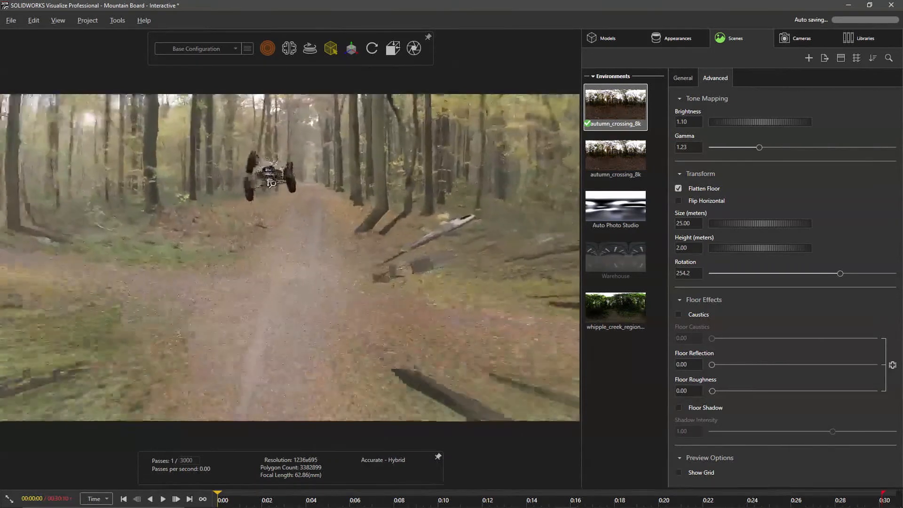
Flip the autumn_crossing_8k environment horizontally with the mountain board and forest path in view.
right_click_drag(272, 183, 272, 178, "alt")
middle_click_drag(272, 177, 267, 225, "alt")
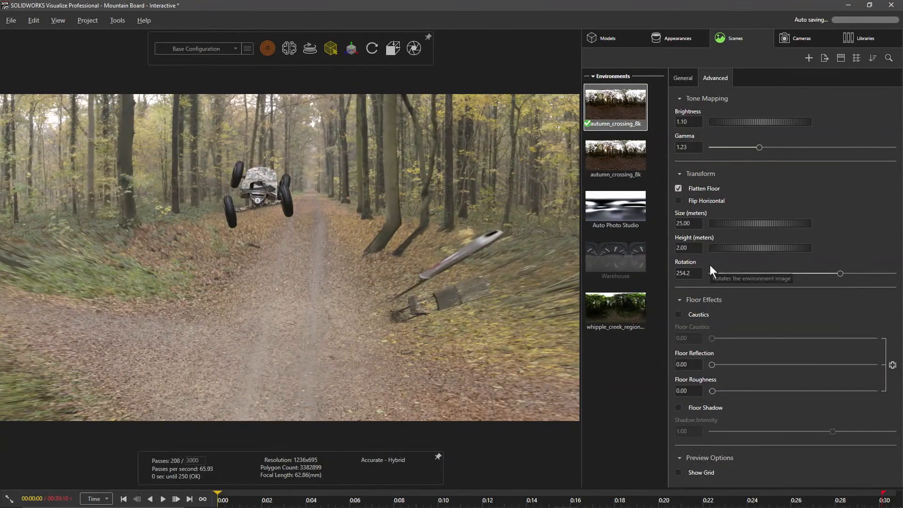
right_click_drag(375, 179, 354, 145, "alt")
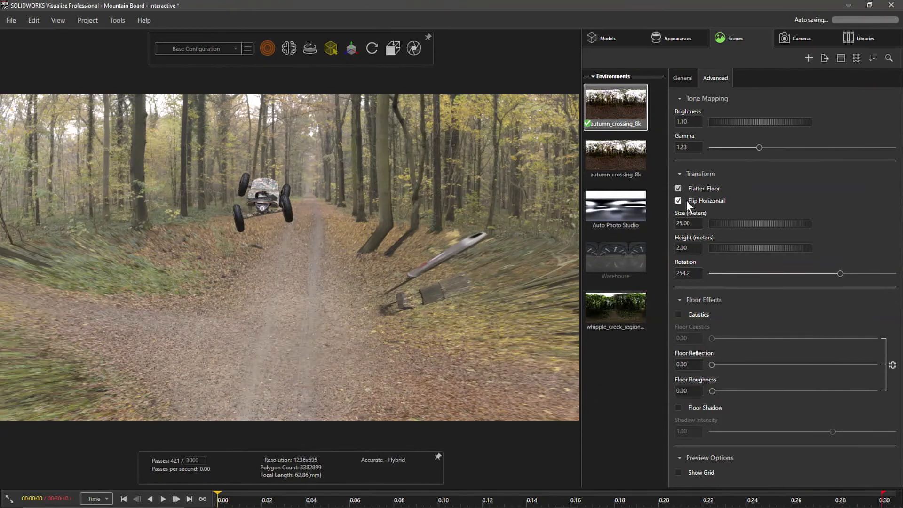
left_click(687, 200)
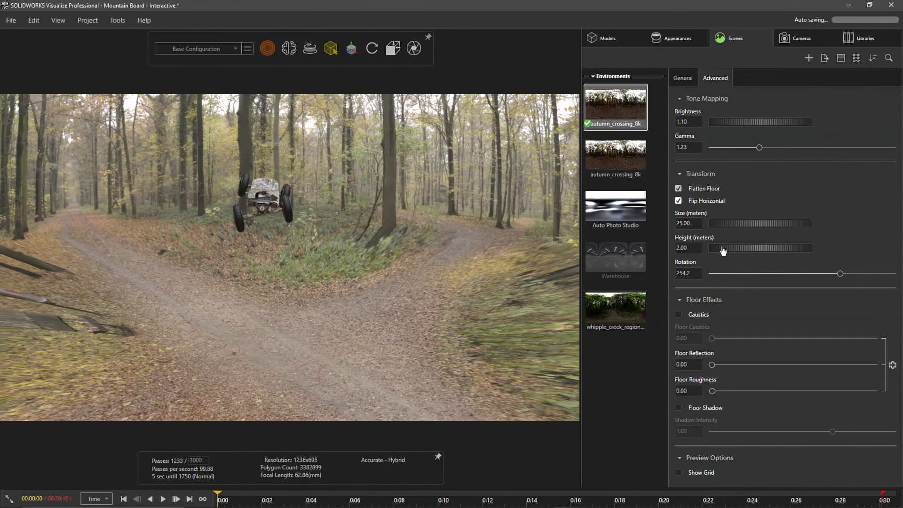
Raise the autumn_crossing_8k environment height to about 3.21 meters and check its sphere from outside.
left_click_drag(727, 252, 782, 253)
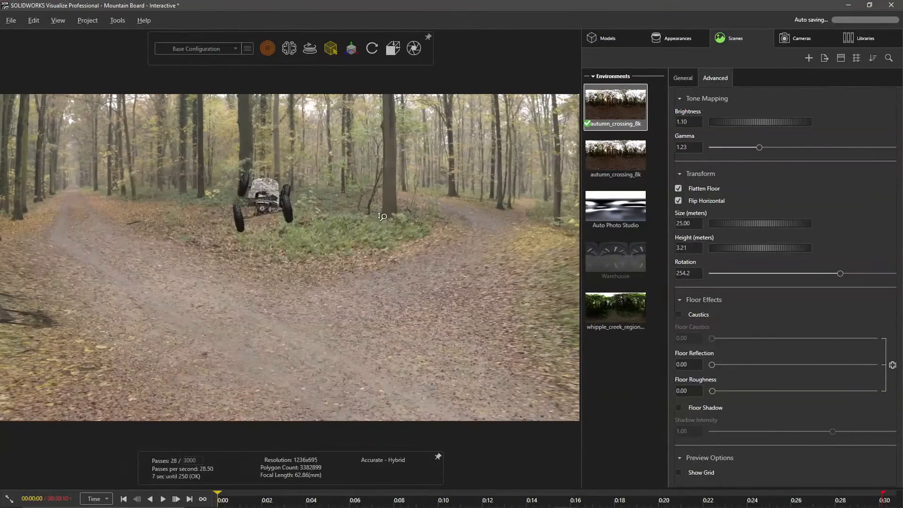
scroll(380, 323, "down", 3)
middle_click_drag(380, 323, 368, 301)
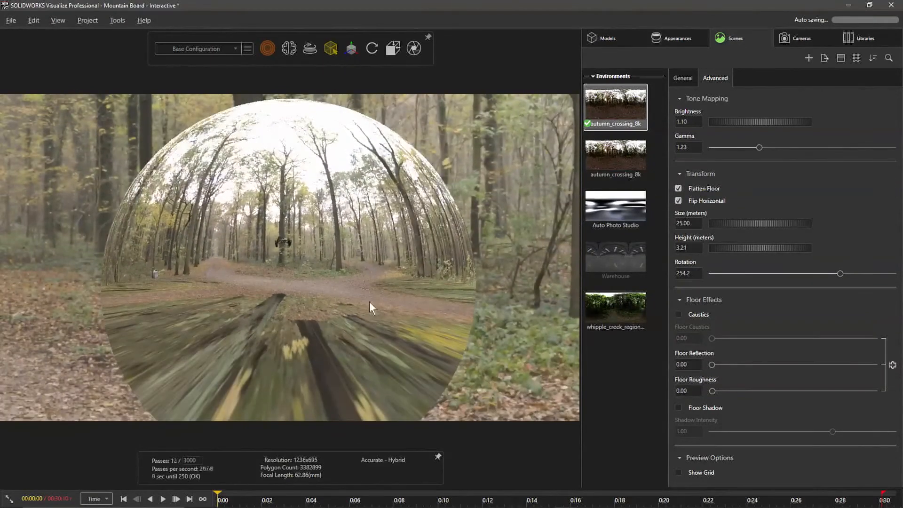
middle_click_drag(346, 195, 351, 250)
Switch the viewport render mode to Preview and bring the view back inside the environment sphere.
mouse_move(266, 54)
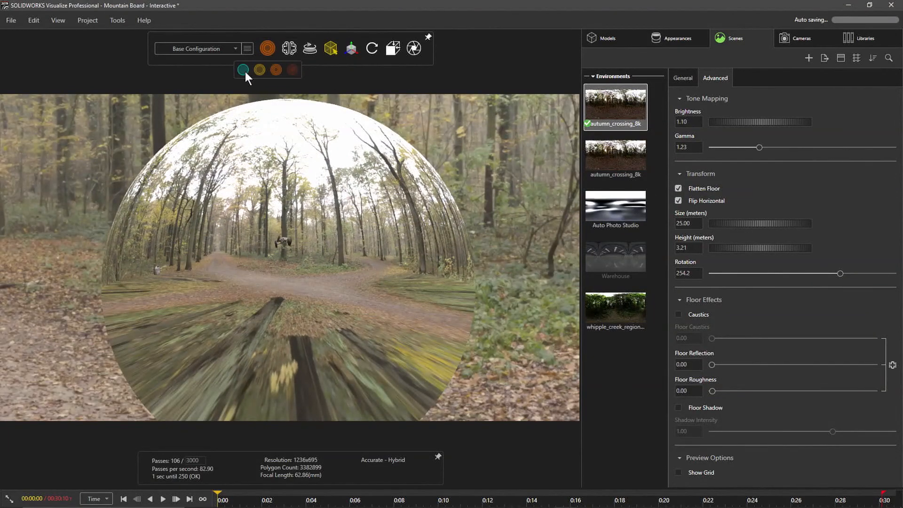
left_click(244, 71)
middle_click_drag(290, 204, 300, 281)
scroll(302, 281, "up", 5)
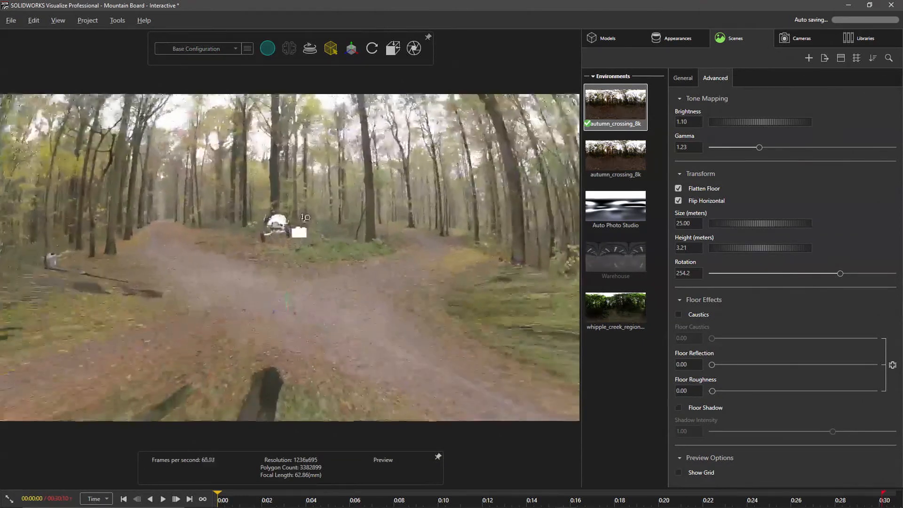
middle_click_drag(307, 239, 313, 228)
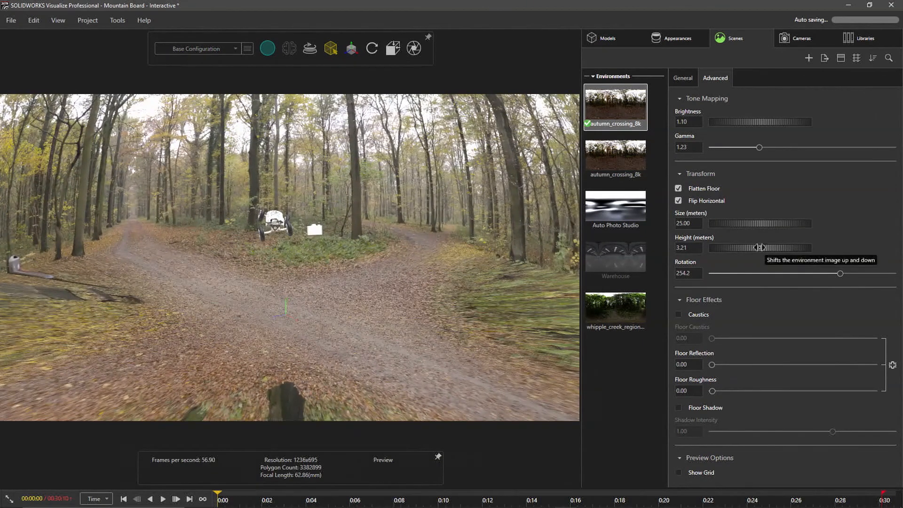
Increase the autumn_crossing_8k environment height to about 4.20 meters and check the bench and path proportions.
left_click_drag(749, 249, 815, 263)
scroll(335, 350, "up", 5)
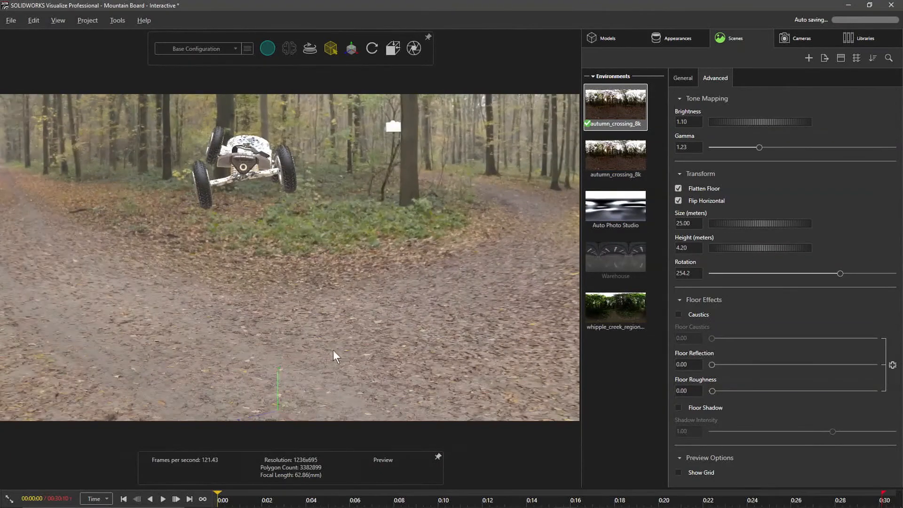
left_click_drag(334, 351, 353, 381, "alt")
scroll(332, 372, "up", 3)
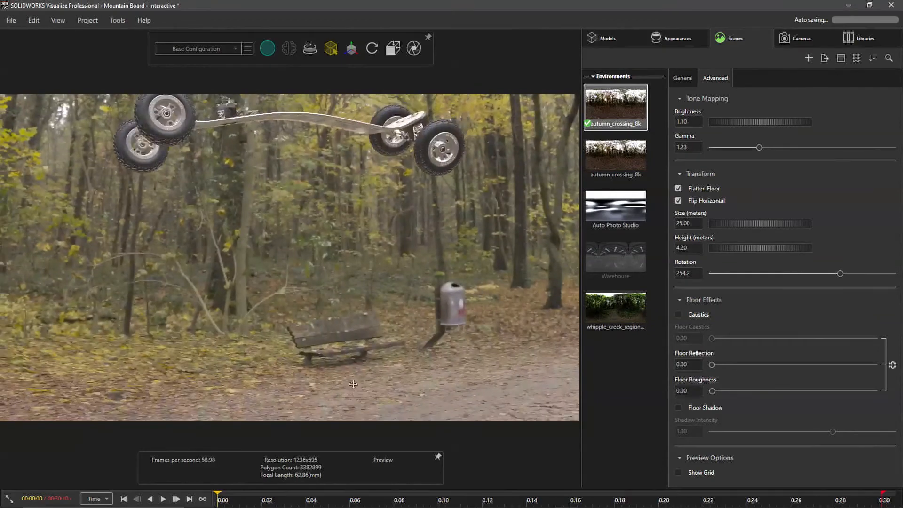
middle_click_drag(353, 381, 388, 218, "alt")
left_click_drag(387, 219, 244, 251, "alt")
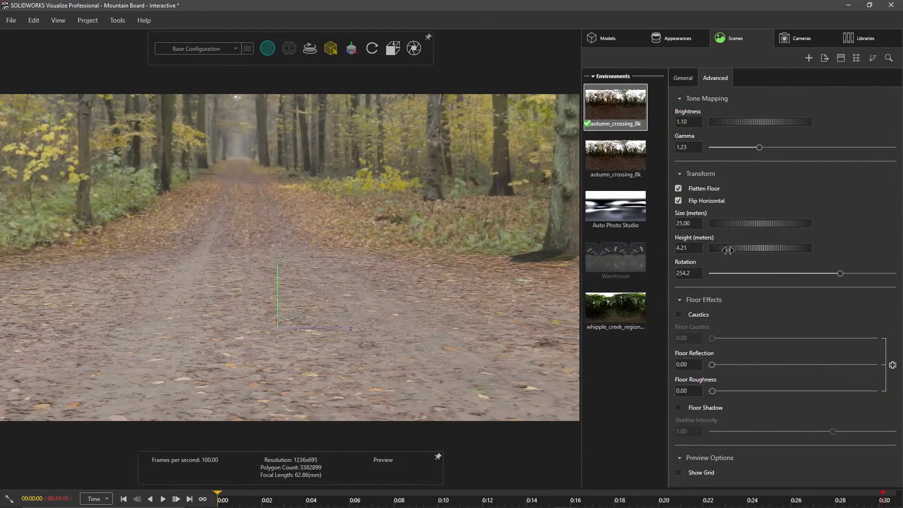
Set the height of the autumn_crossing_8k environment to about 5.93 meters.
left_click_drag(727, 250, 757, 248)
middle_click_drag(288, 247, 671, 244)
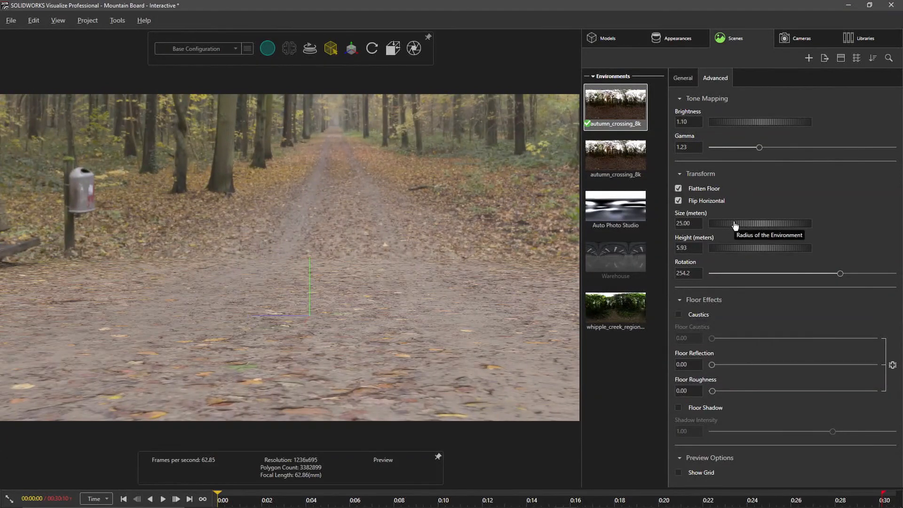
scroll(412, 199, "down", 2)
scroll(413, 200, "down", 5)
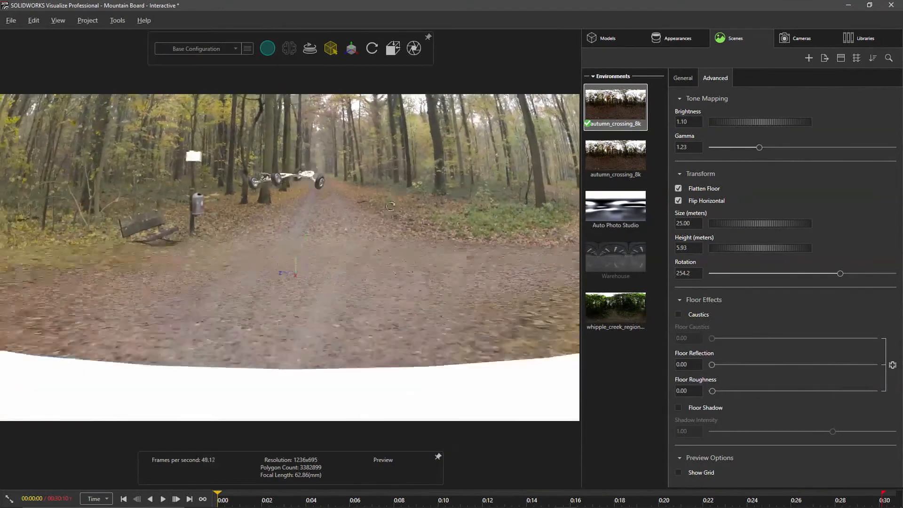
Set the size of the autumn_crossing_8k environment to about 25.37 meters.
left_click_drag(746, 224, 601, 226)
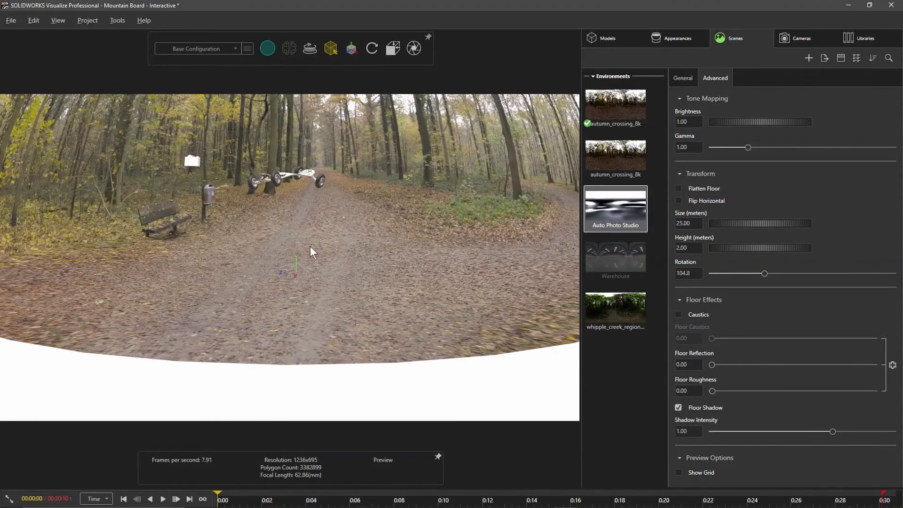
right_click_drag(309, 247, 317, 186, "alt")
middle_click_drag(318, 185, 286, 253, "alt")
left_click_drag(287, 253, 522, 266, "alt")
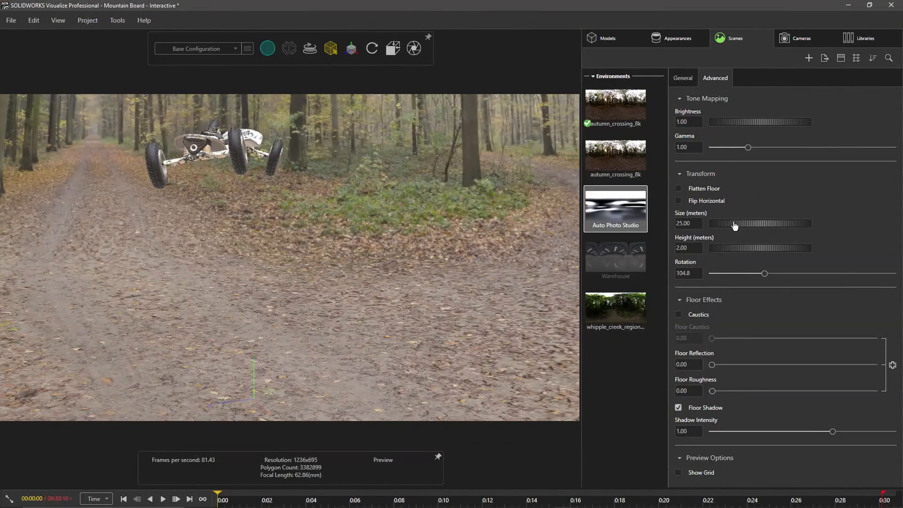
left_click_drag(735, 226, 700, 223)
left_click(627, 121)
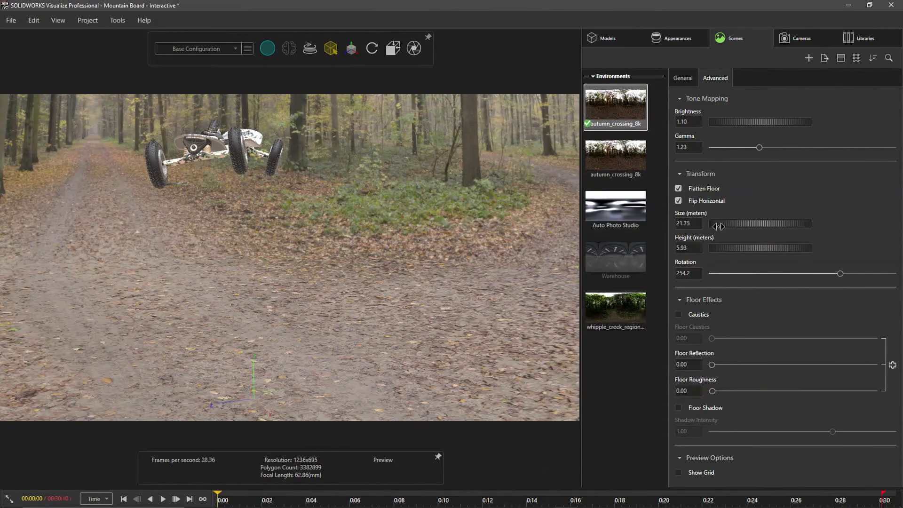
left_click_drag(720, 223, 900, 244)
left_click_drag(284, 274, 245, 261, "alt")
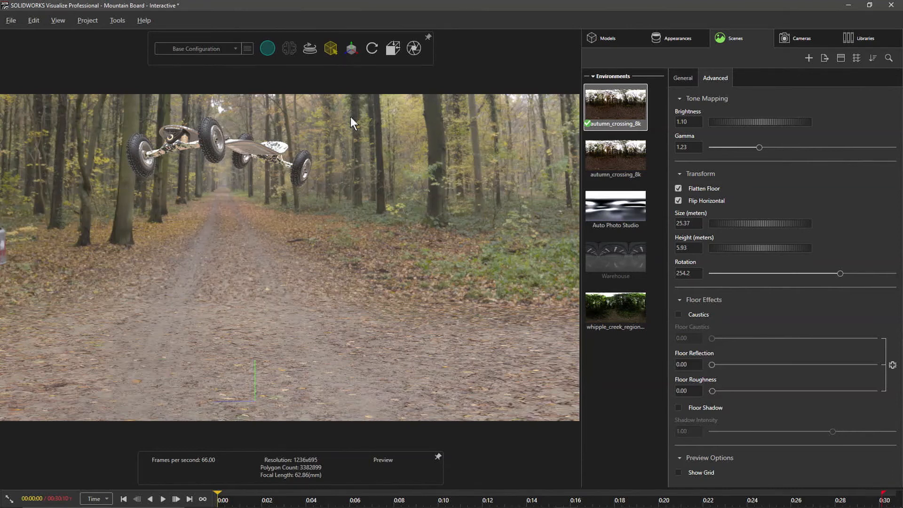
Select the Mountain Board 2 model and center its position in the environment.
left_click(265, 151)
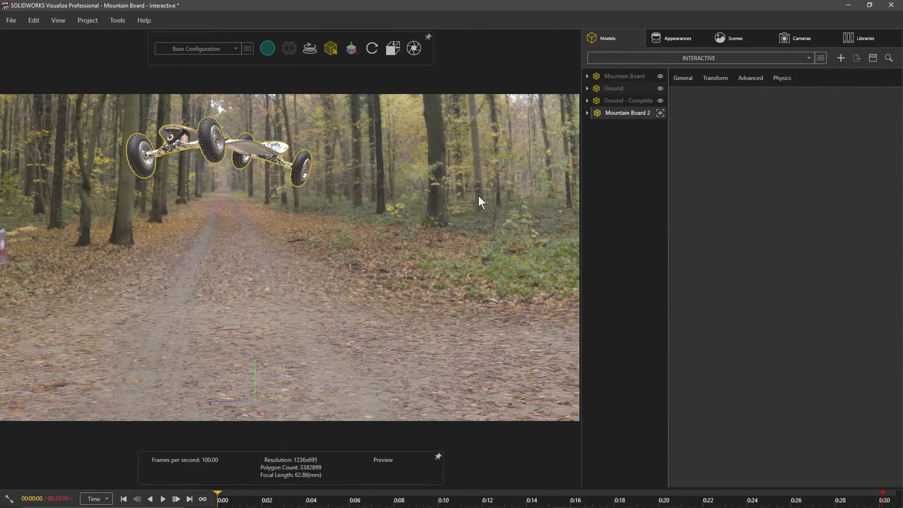
left_click(693, 78)
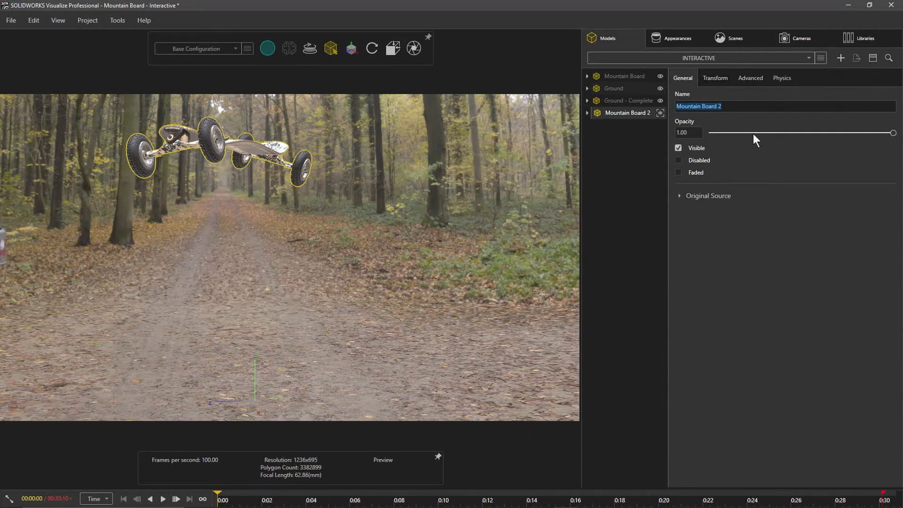
left_click(716, 79)
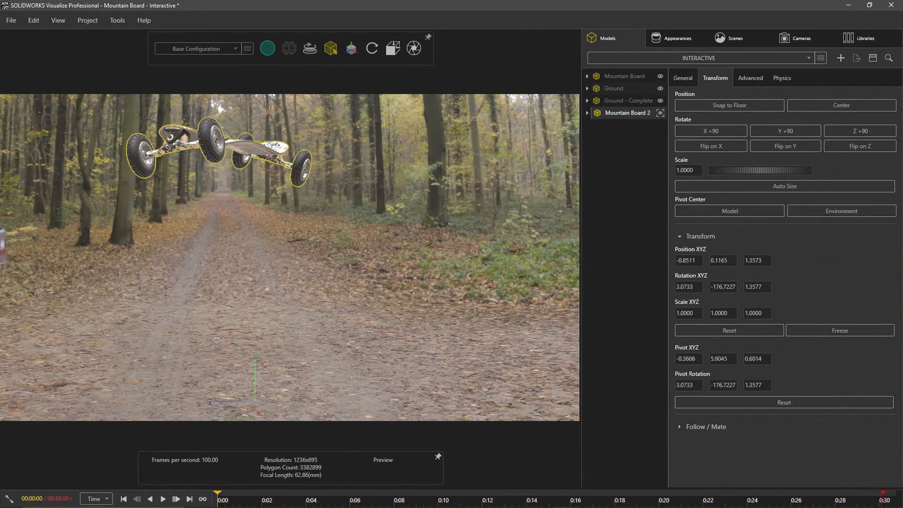
key("super+plus")
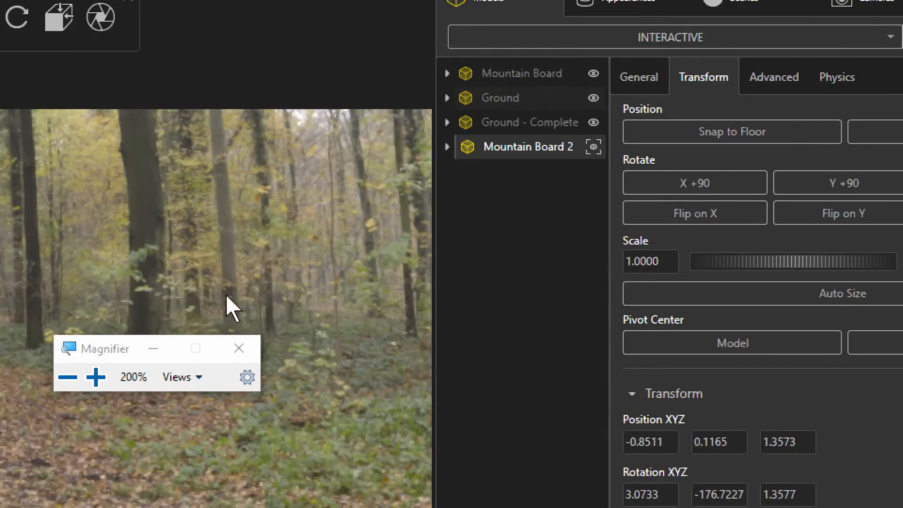
key("super+Escape")
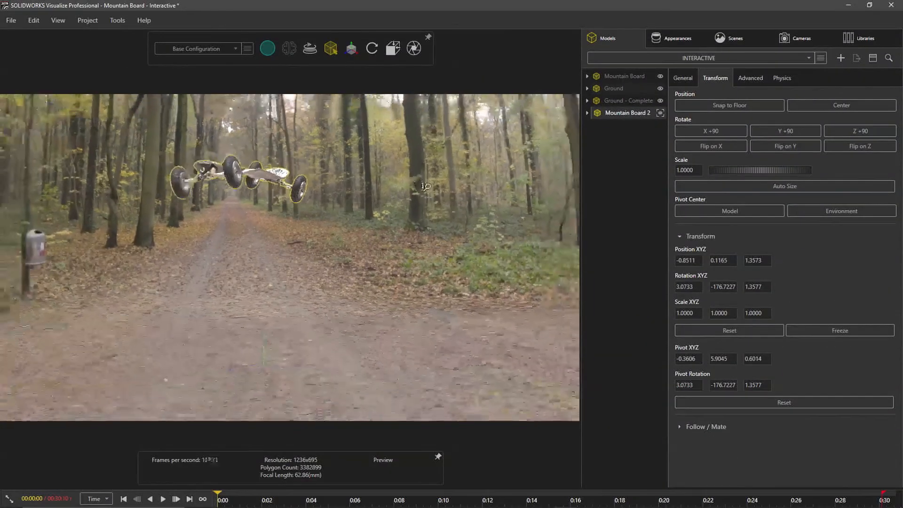
left_click(841, 107)
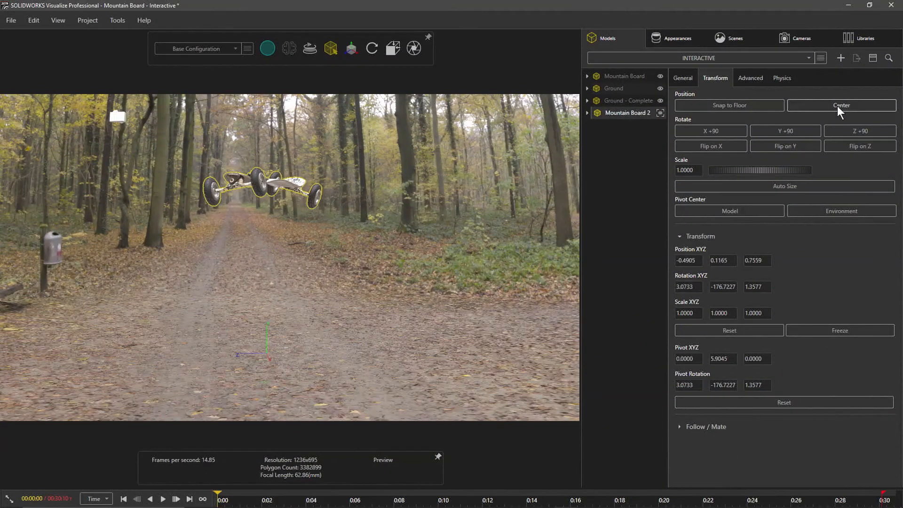
key("alt")
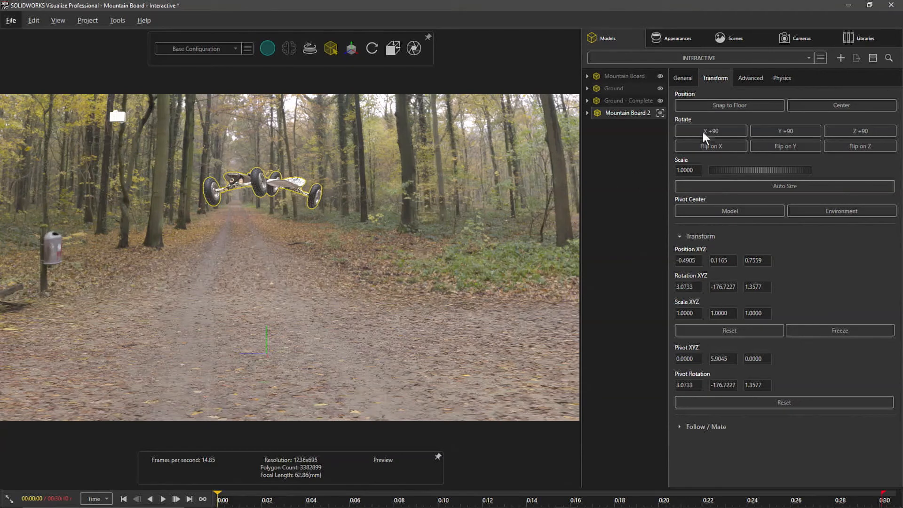
Snap the Mountain Board 2 model to the floor and check its wheels up close.
left_click(739, 106)
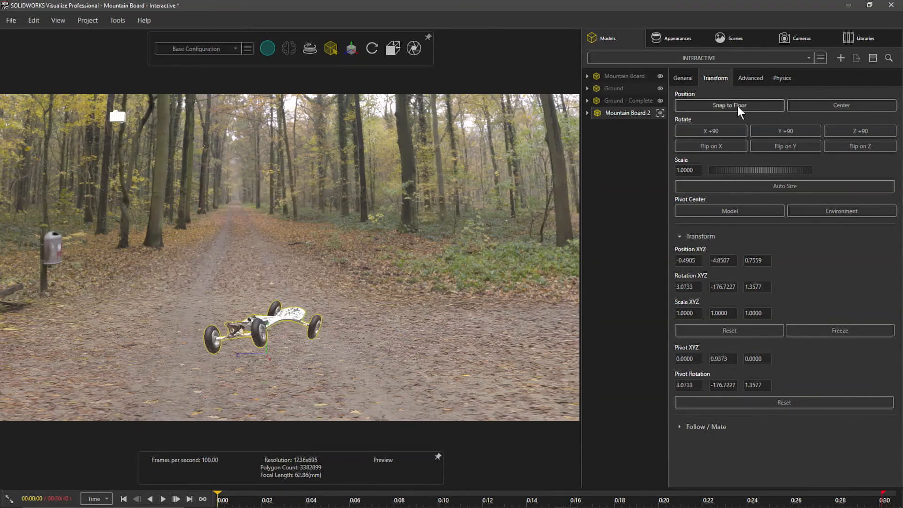
key("alt")
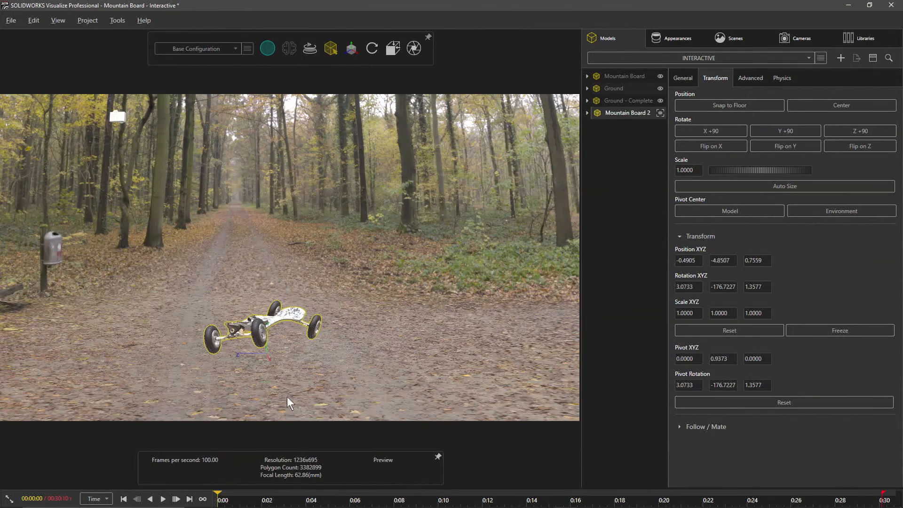
left_click_drag(287, 397, 271, 308, "alt")
middle_click_drag(271, 307, 297, 292, "alt")
scroll(297, 292, "up", 3)
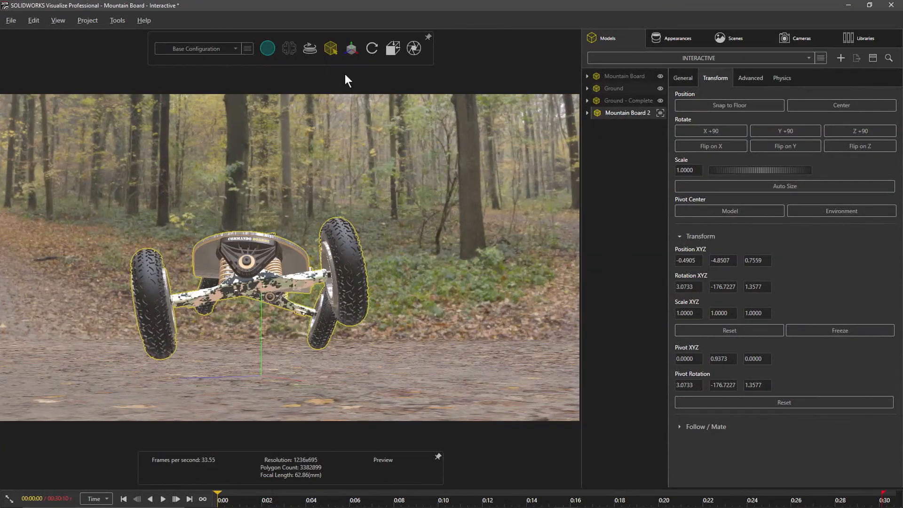
Lower the Mountain Board 2 model along its vertical axis with the object manipulator to a Y position of about -5.15.
mouse_move(352, 47)
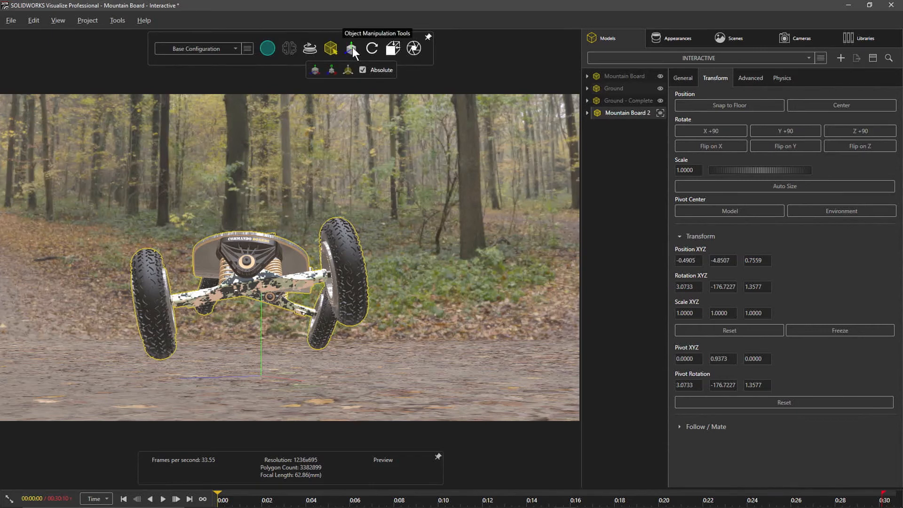
left_click(352, 47)
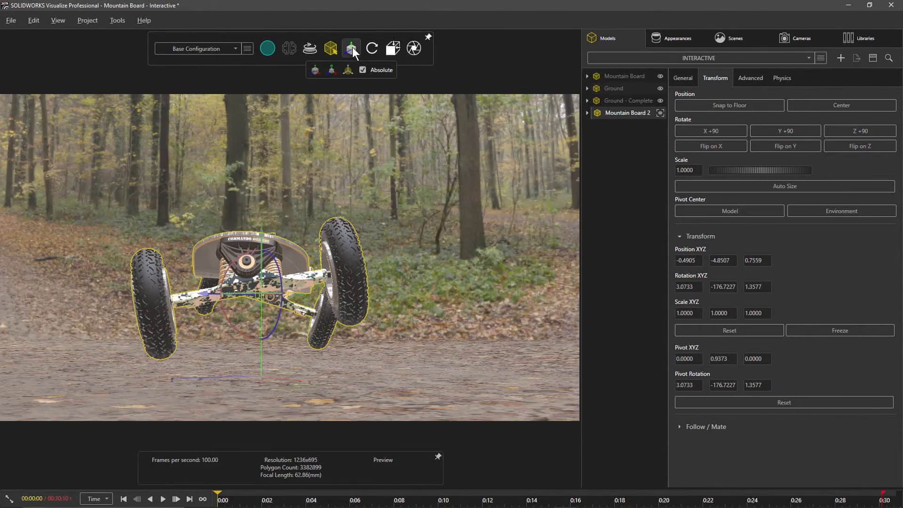
left_click_drag(261, 227, 264, 253)
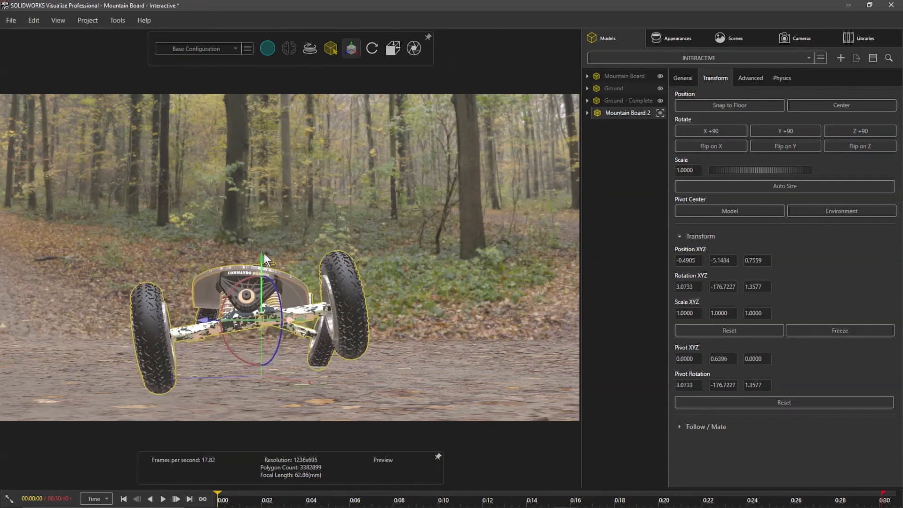
left_click_drag(181, 230, 292, 263)
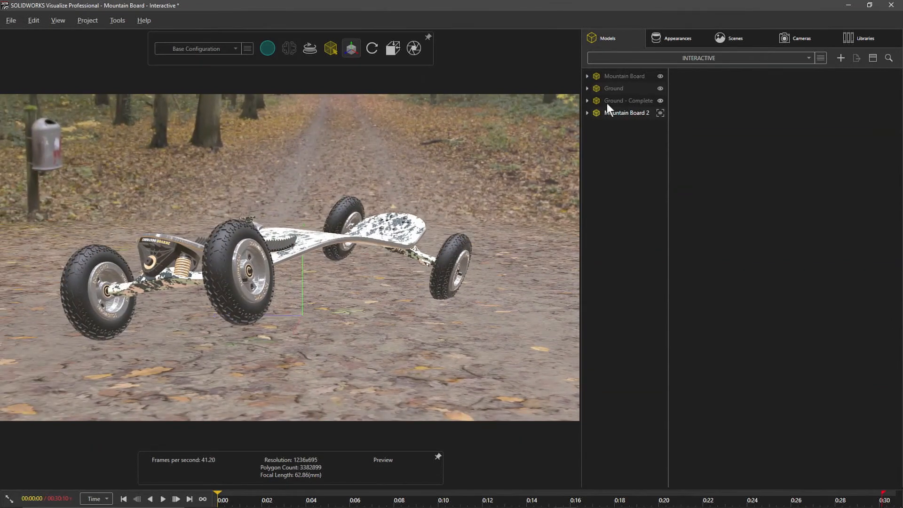
Show the hidden Ground model and frame it together with the mountain board.
left_click(617, 87)
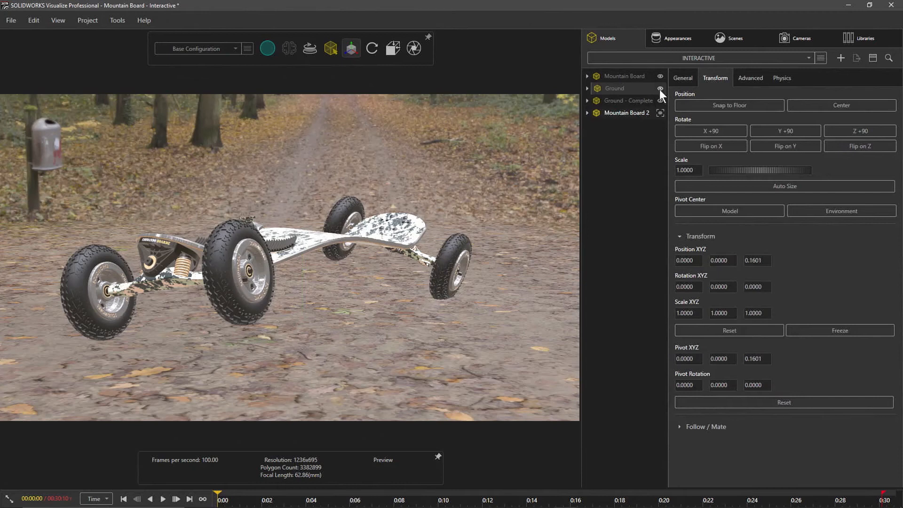
left_click(660, 90)
scroll(400, 265, "down", 10)
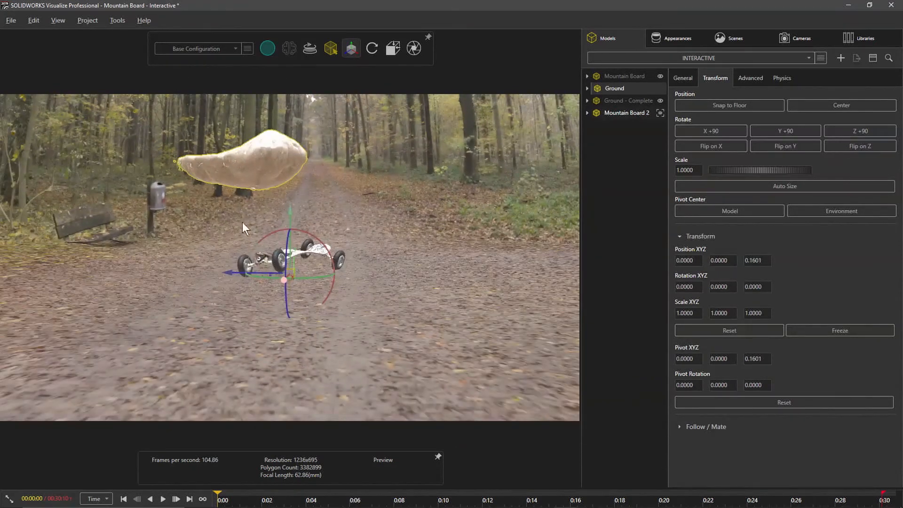
middle_click_drag(243, 223, 266, 259)
scroll(238, 152, "up", 5)
middle_click_drag(237, 151, 265, 255, "ctrl")
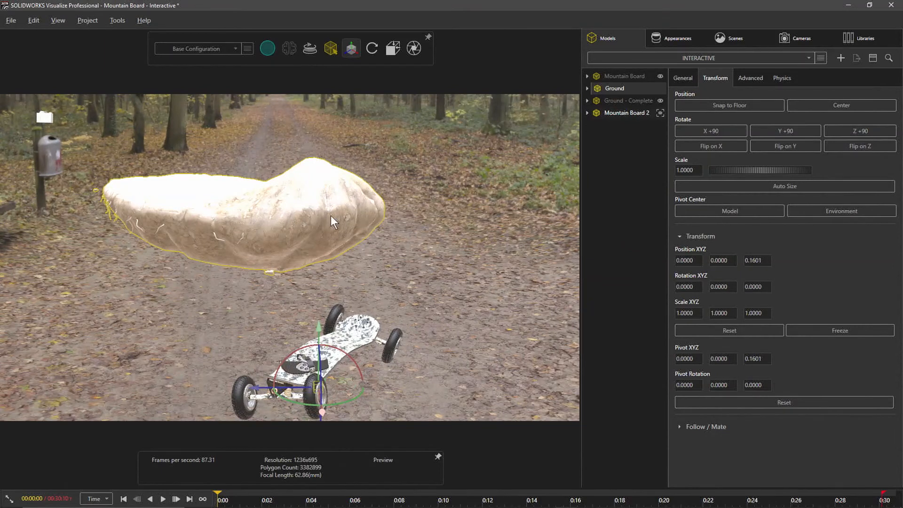
scroll(402, 226, "down", 2)
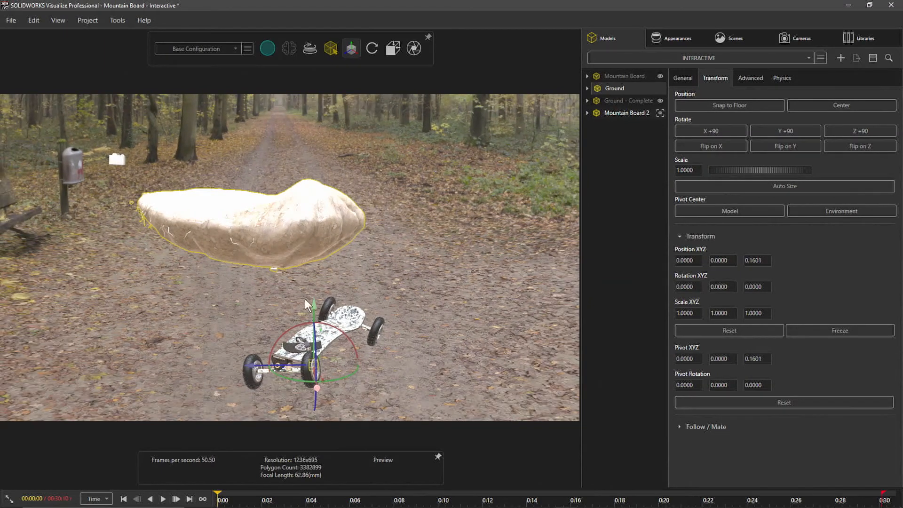
Lower the Ground model along its vertical axis to a Y position of about -4.60 and check it against the board's wheels.
left_click_drag(314, 304, 334, 456)
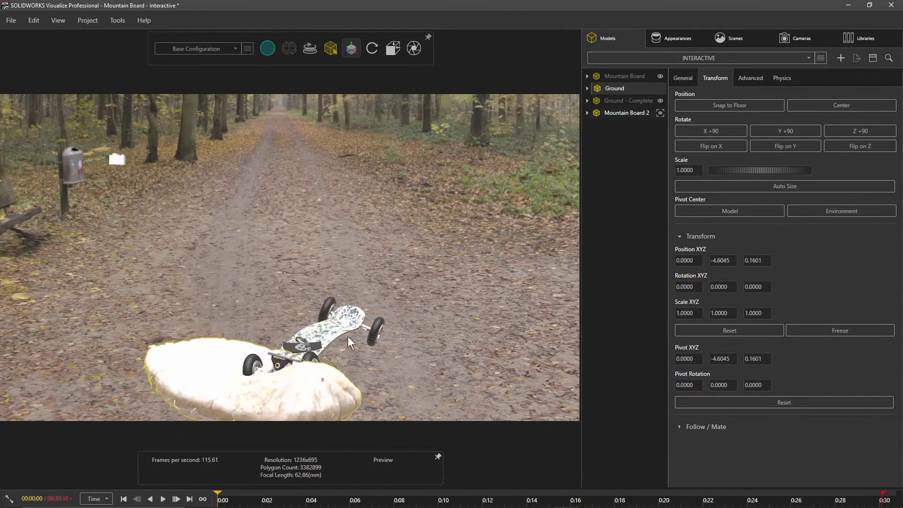
left_click_drag(348, 337, 371, 354, "alt")
middle_click_drag(371, 354, 366, 241, "alt")
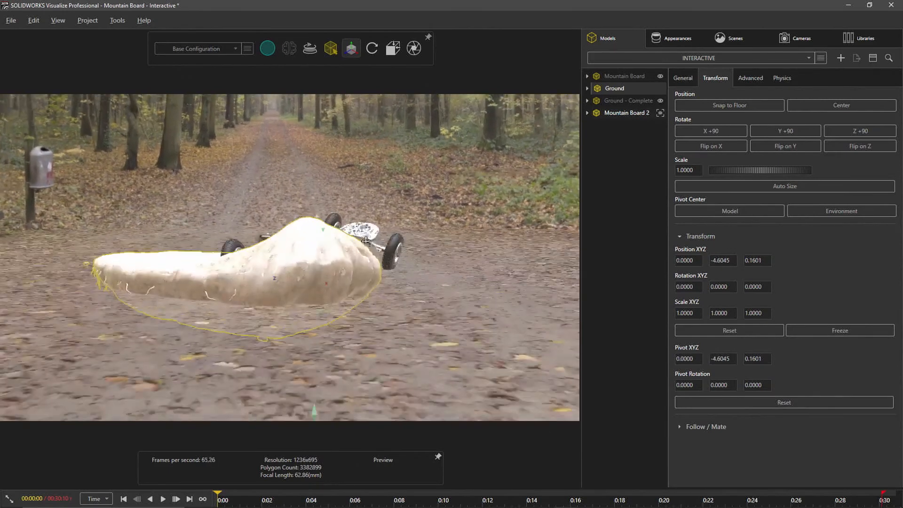
scroll(366, 241, "up", 3)
scroll(267, 251, "down", 3)
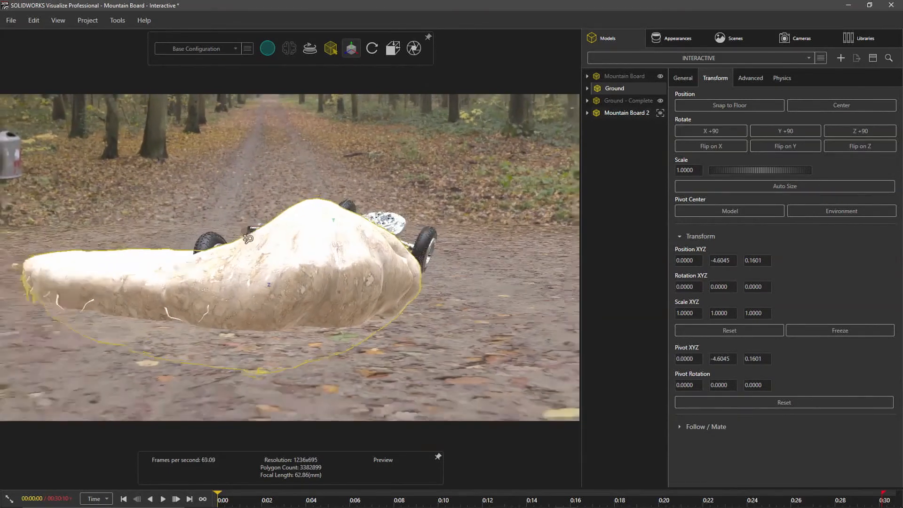
right_click_drag(289, 221, 308, 236, "alt")
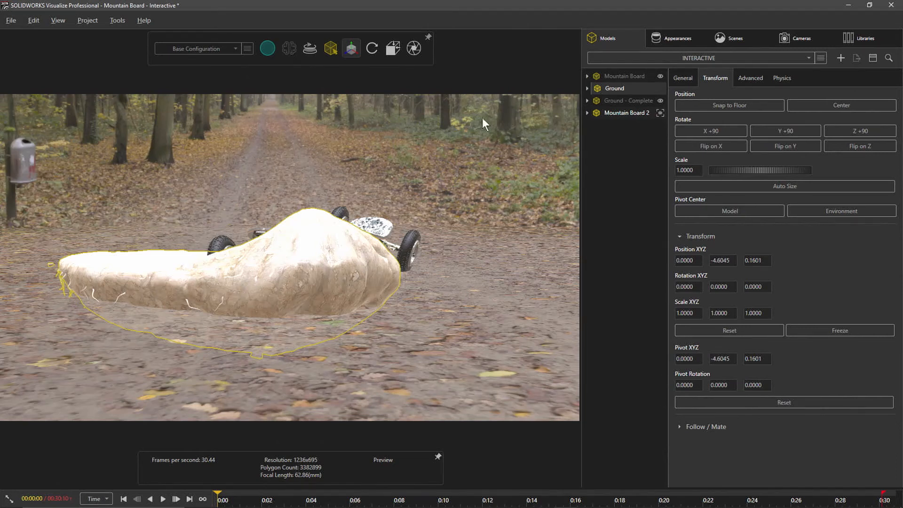
Center the Ground pivot on the model and place it under a wheel at about -1.35, -5.69, 0.06, tilted about -3.25 on X.
left_click(742, 208)
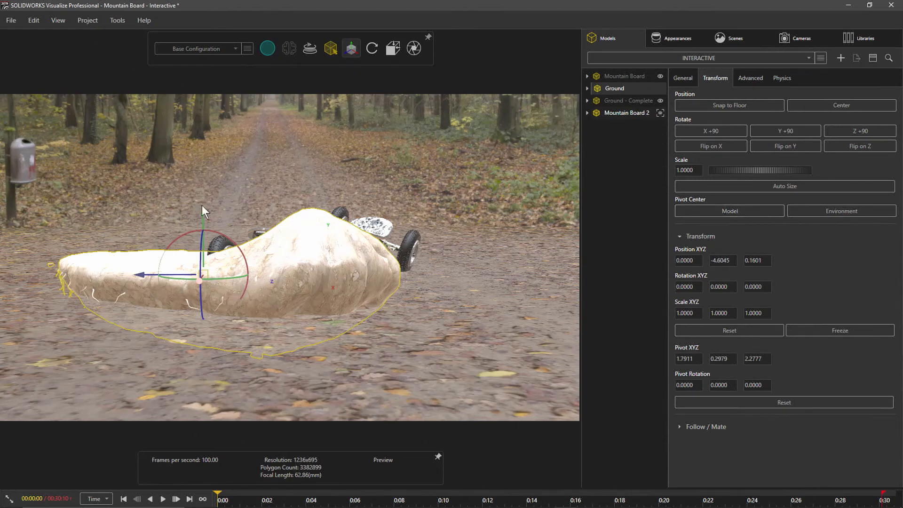
left_click_drag(201, 207, 200, 259)
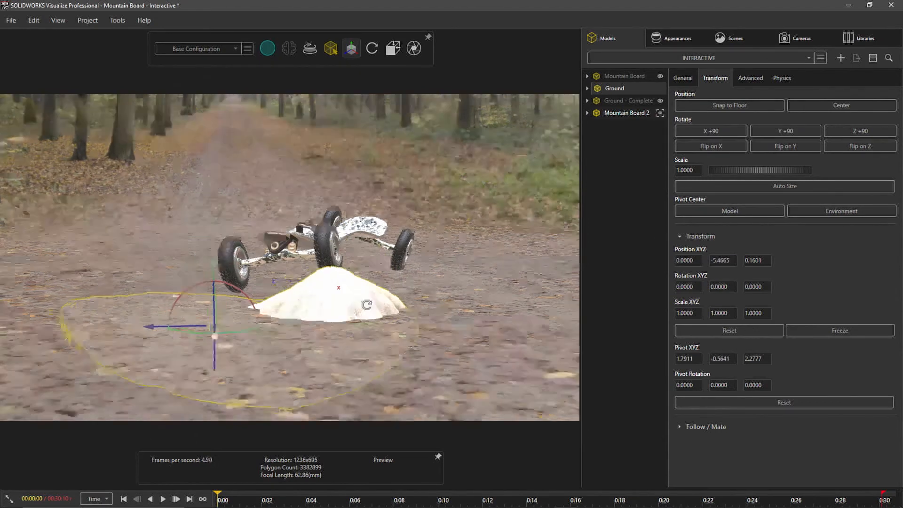
left_click_drag(366, 304, 420, 314, "alt")
right_click_drag(420, 314, 447, 336, "alt")
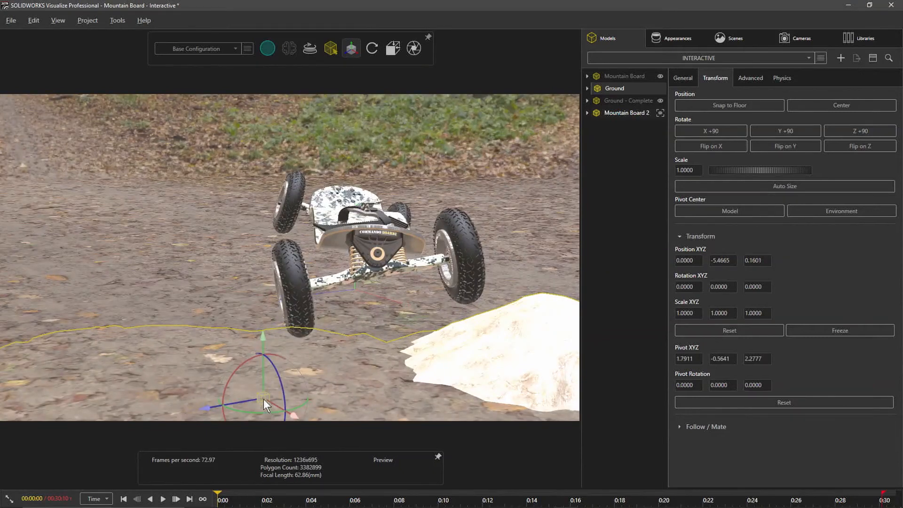
left_click_drag(263, 398, 186, 349)
left_click_drag(394, 315, 428, 307)
Duplicate the Ground model and place the copy under the board's other end at about -4.45, -5.69, -3.93, rotated about -61.25 on Y.
left_click(428, 307)
key("ctrl+v")
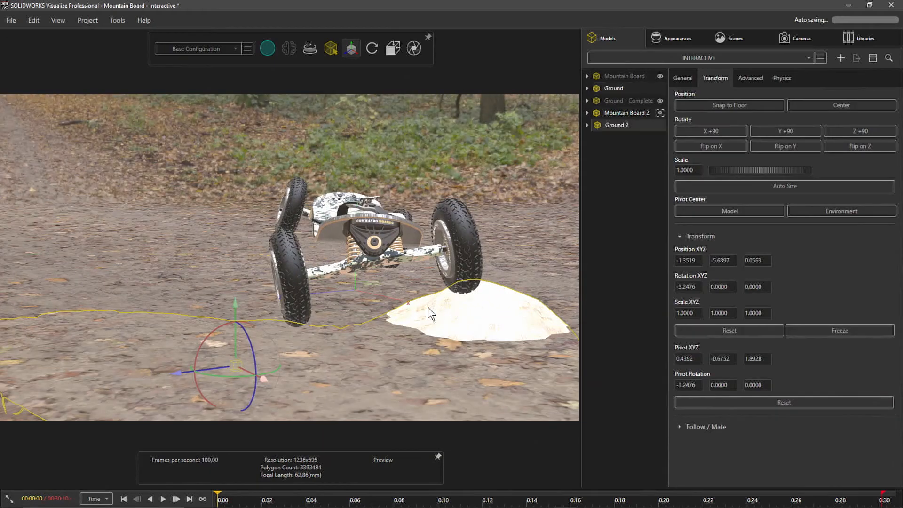
left_click_drag(230, 362, 114, 326)
middle_click_drag(282, 368, 372, 372)
left_click_drag(100, 376, 17, 371)
left_click_drag(75, 367, 42, 291)
left_click(202, 336)
middle_click_drag(202, 336, 384, 330)
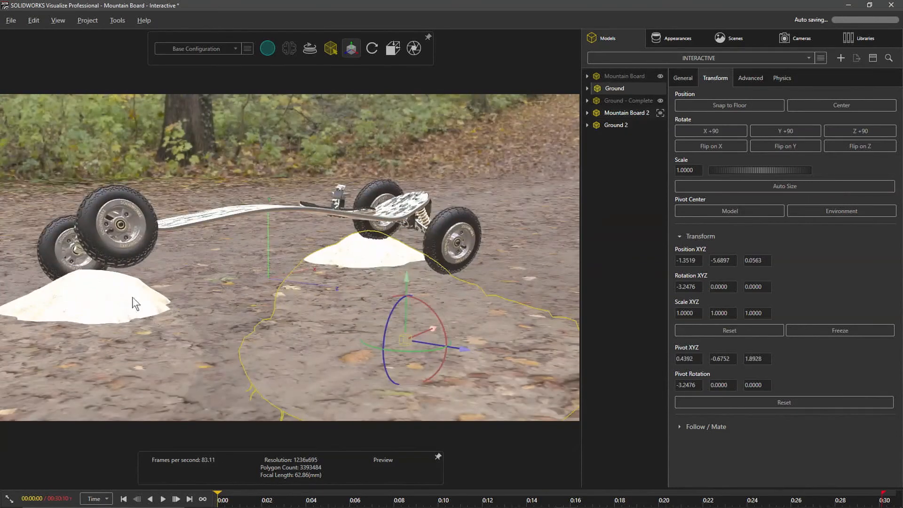
Raise the Ground 2 model to a Y position of about -5.62 and shift it horizontally to meet the wheel above it.
left_click(113, 294)
middle_click_drag(112, 292, 330, 278)
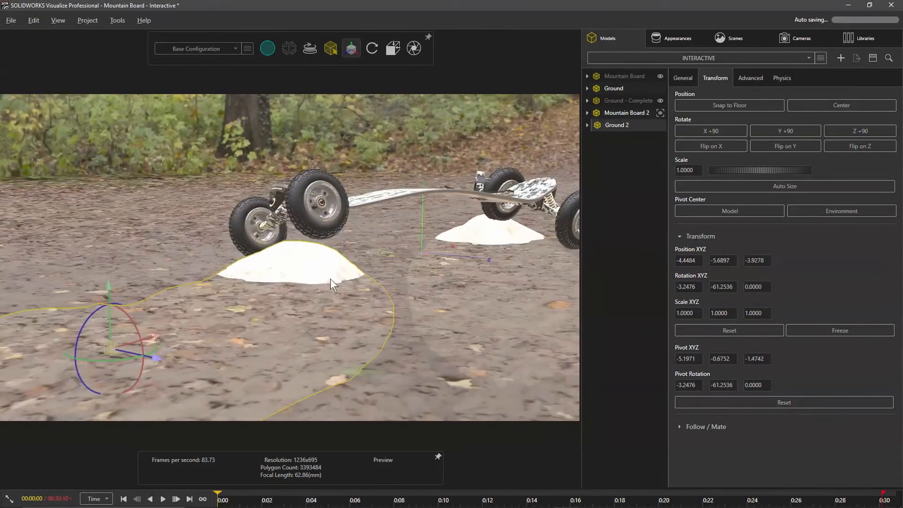
mouse_move(115, 294)
left_mouse_down()
mouse_move(108, 285)
mouse_move(112, 293)
left_mouse_up()
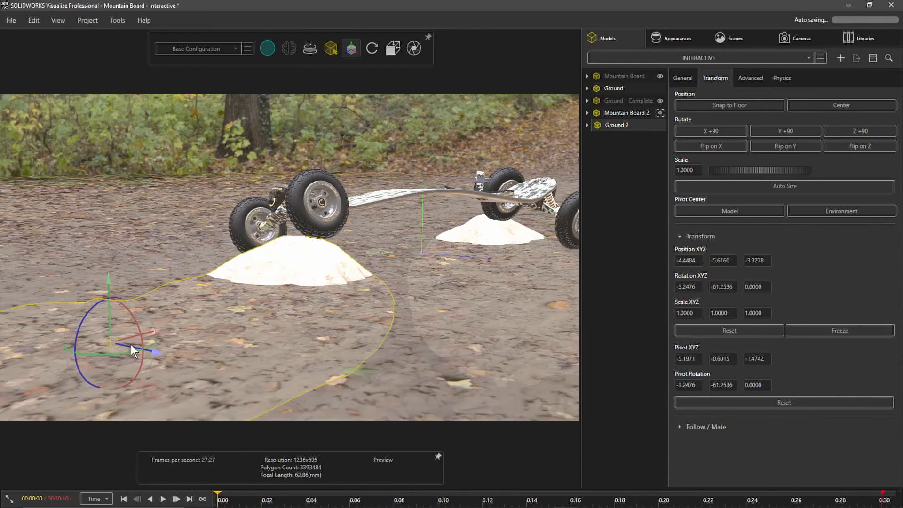
left_click_drag(131, 344, 143, 340)
middle_click_drag(143, 340, 399, 306)
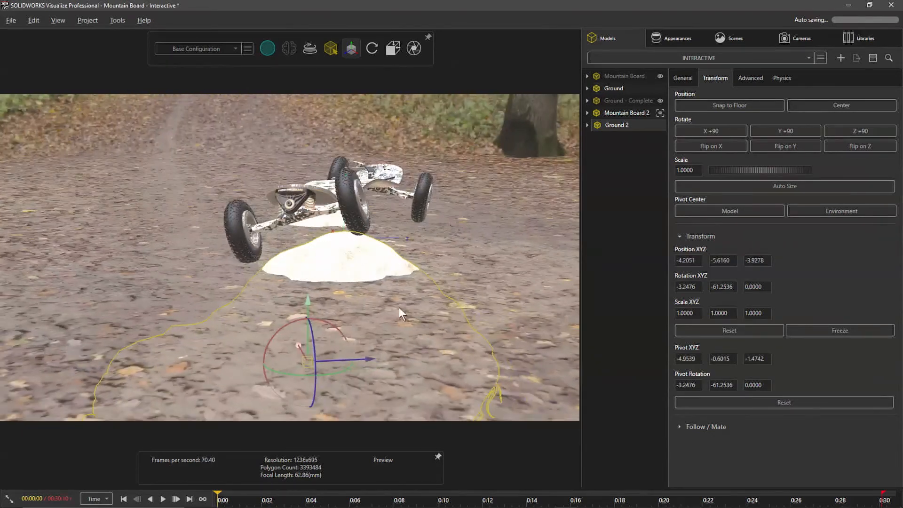
left_click_drag(369, 361, 383, 360)
left_click(459, 256)
middle_click_drag(459, 256, 501, 193)
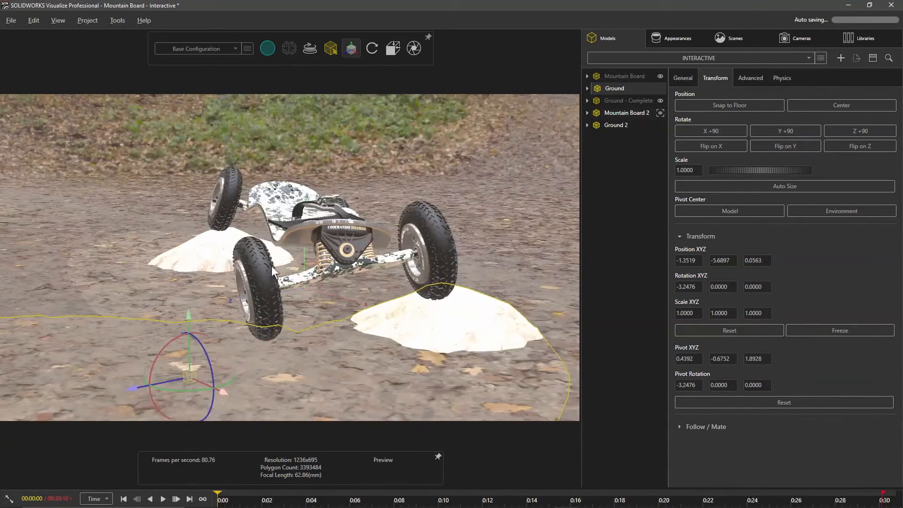
Switch the viewport to Accurate render mode and view the board and both ground models in the forest scene.
mouse_move(266, 55)
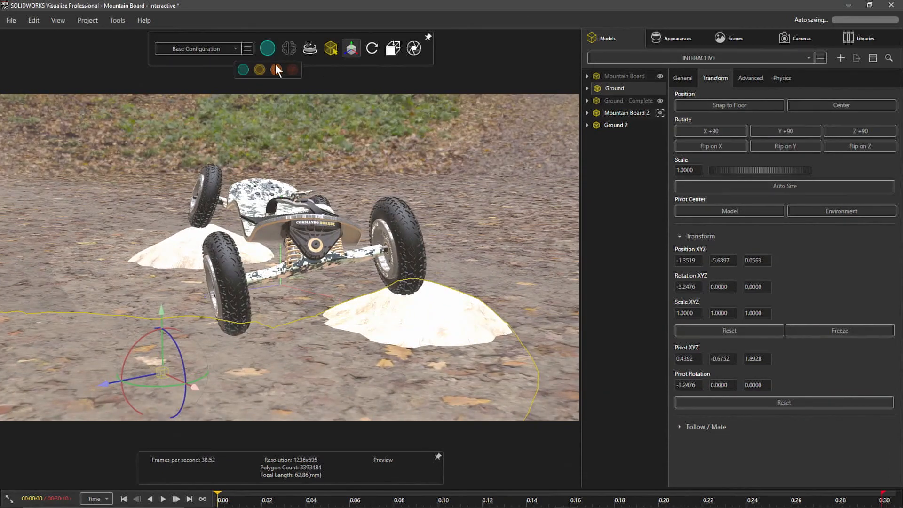
left_click(277, 70)
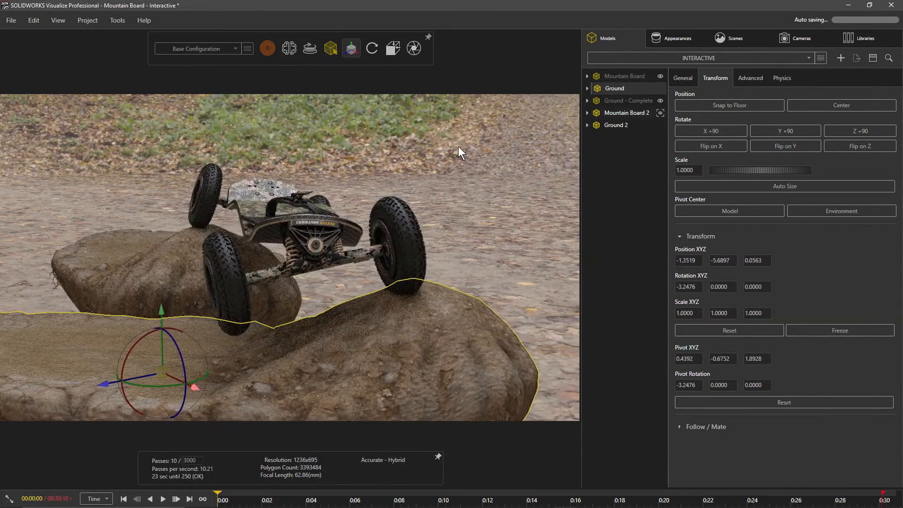
middle_click_drag(459, 268, 341, 284)
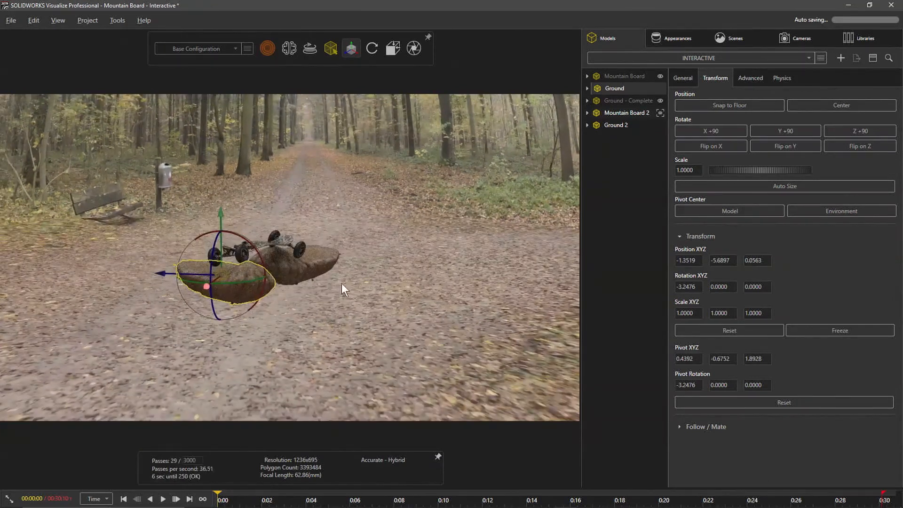
left_click(341, 289)
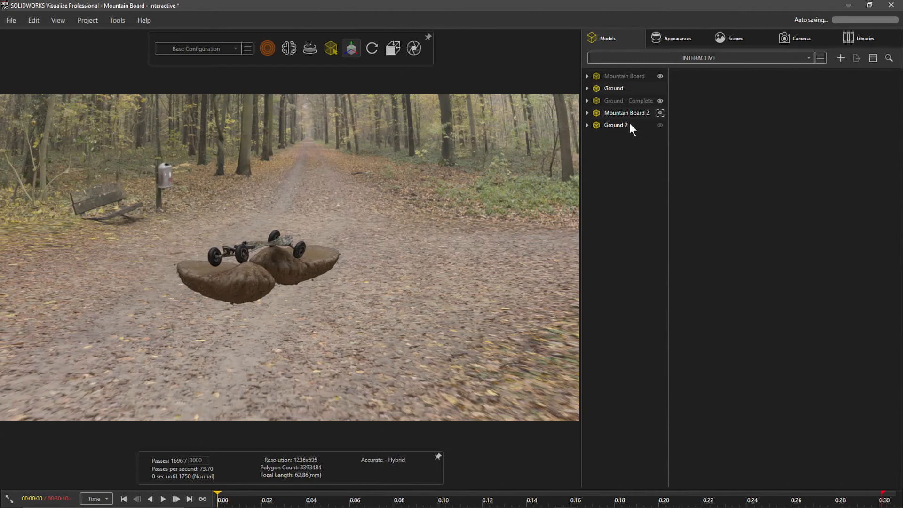
right_click_drag(258, 278, 258, 235)
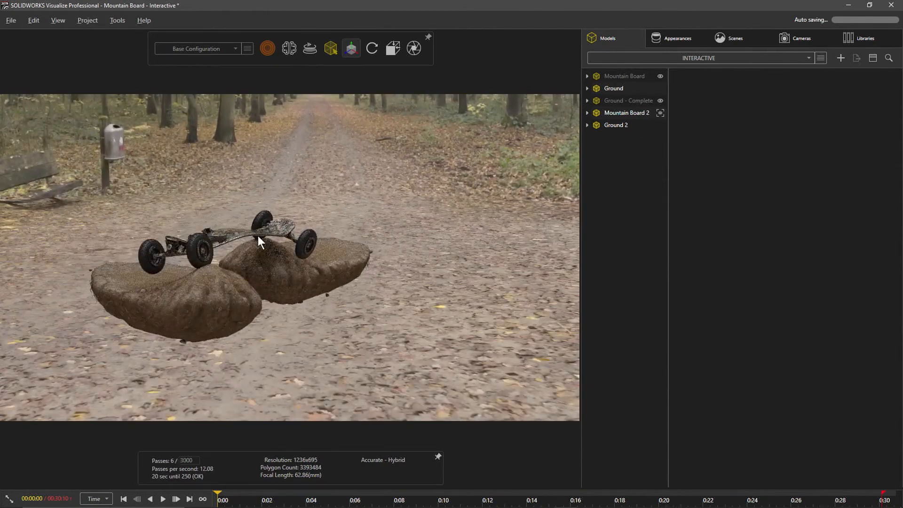
Disable the Mountain Board 2, Ground 2 and Ground models together.
left_click(628, 117)
left_click(622, 126, "ctrl")
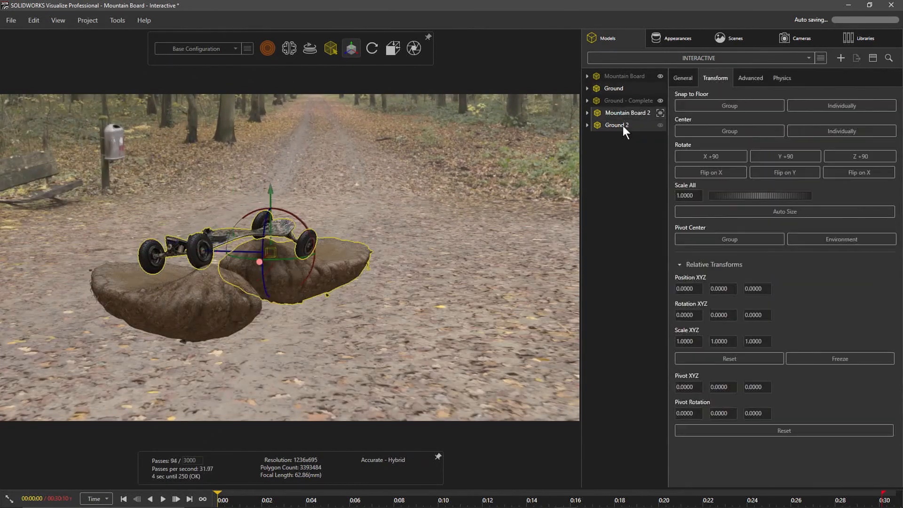
left_click(691, 83)
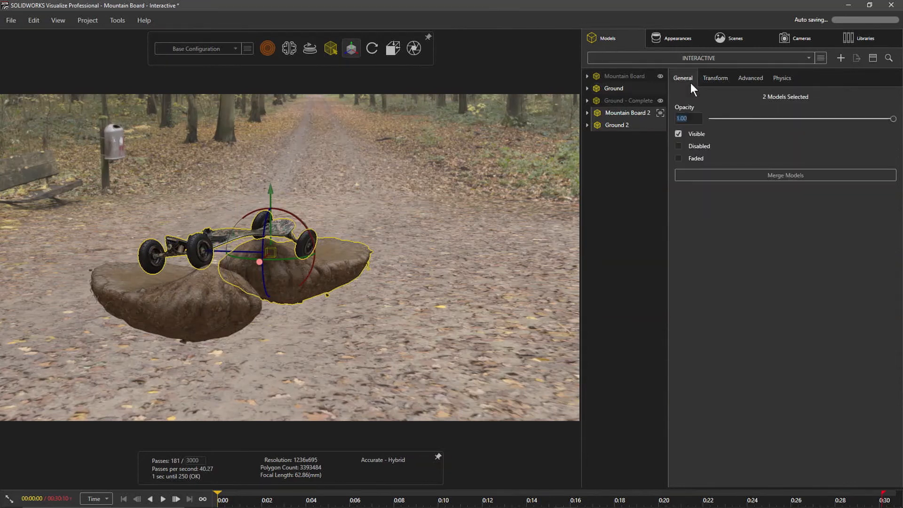
left_click(205, 309, "ctrl")
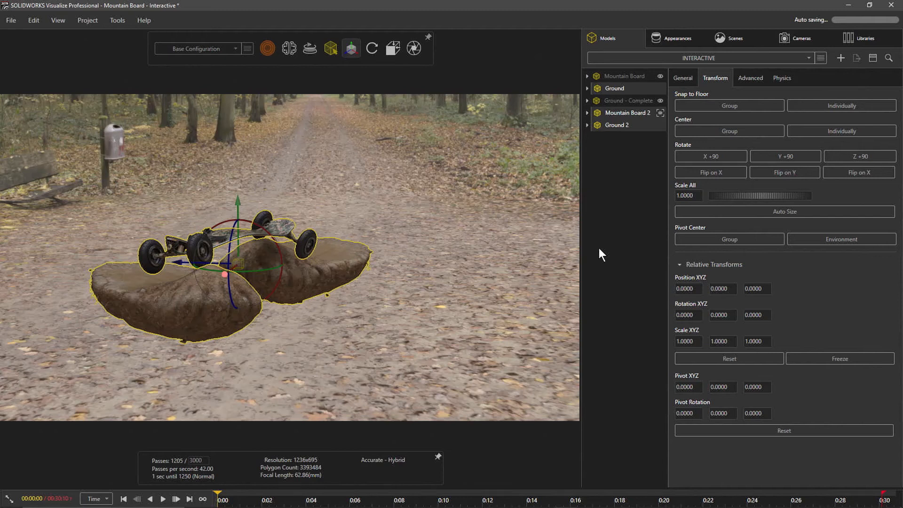
left_click(681, 76)
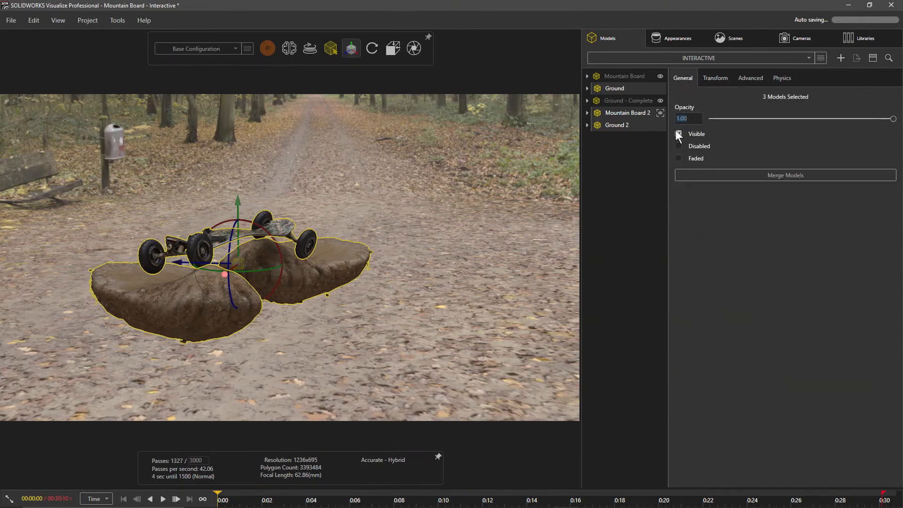
left_click(678, 146)
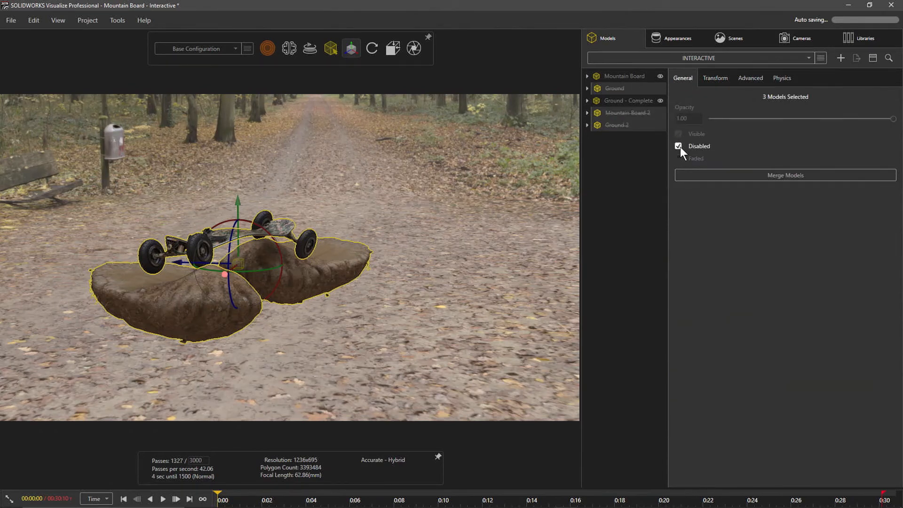
left_click(487, 233)
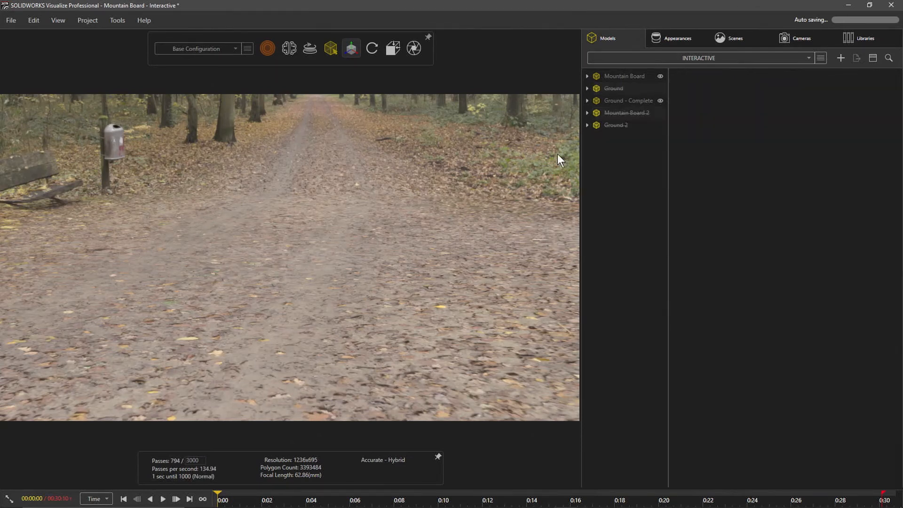
Show the hidden Mountain Board and Ground - Complete models and frame them together.
left_click(661, 77)
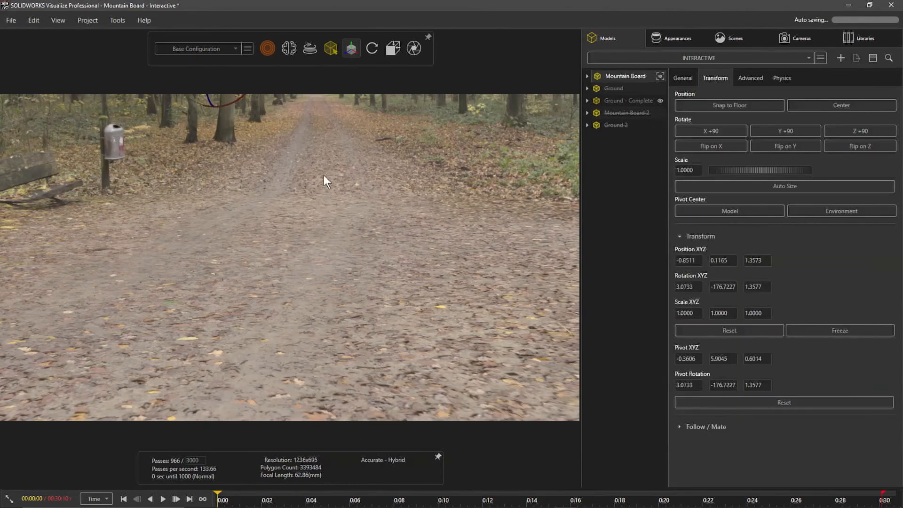
middle_click_drag(323, 175, 455, 249)
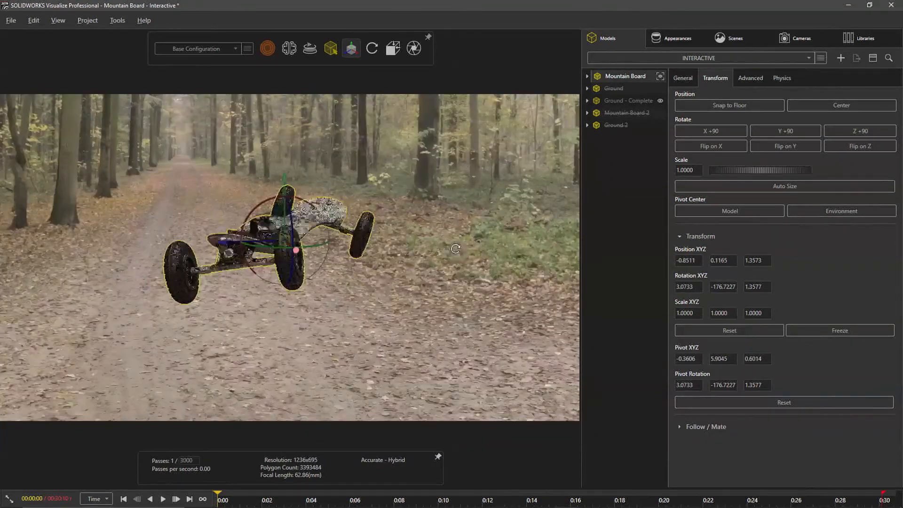
left_click(352, 284)
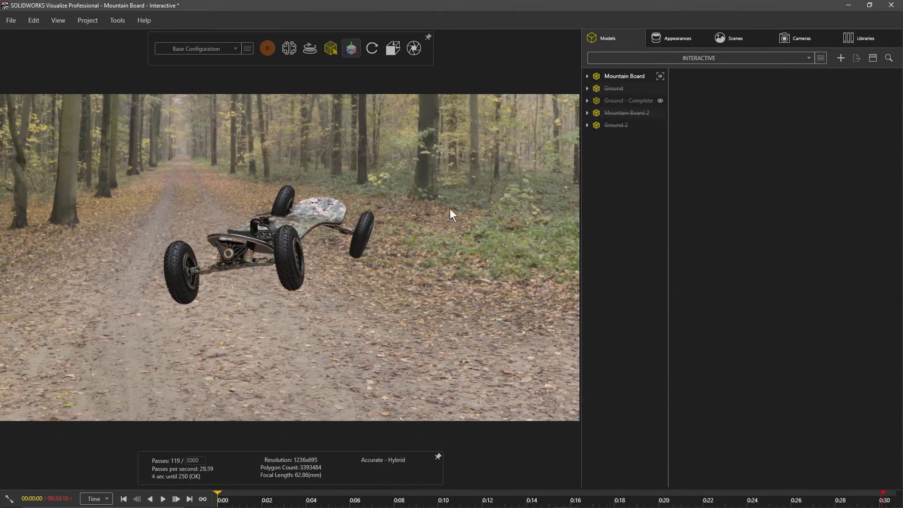
left_click(632, 90)
left_click(659, 101)
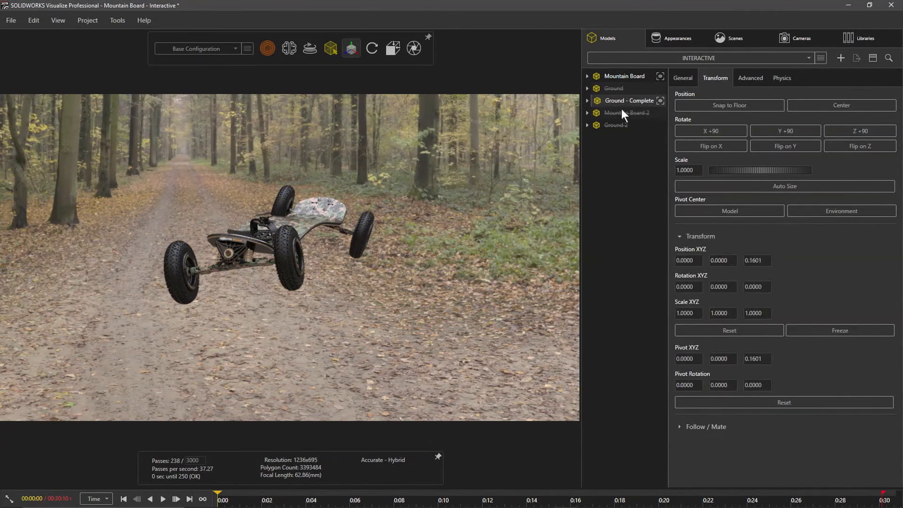
left_click_drag(296, 270, 293, 244)
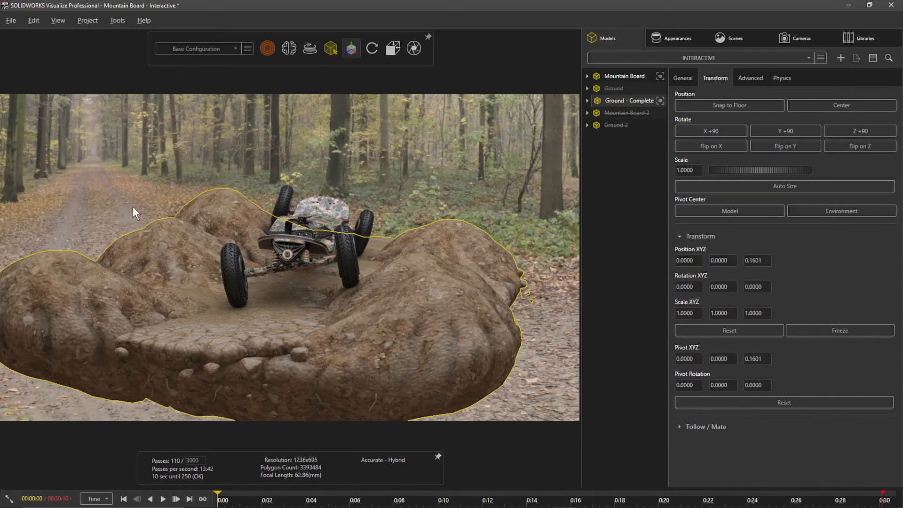
Switch the selection tool to group level and select the nearest mound on the path side of the Ground - Complete model.
key("alt")
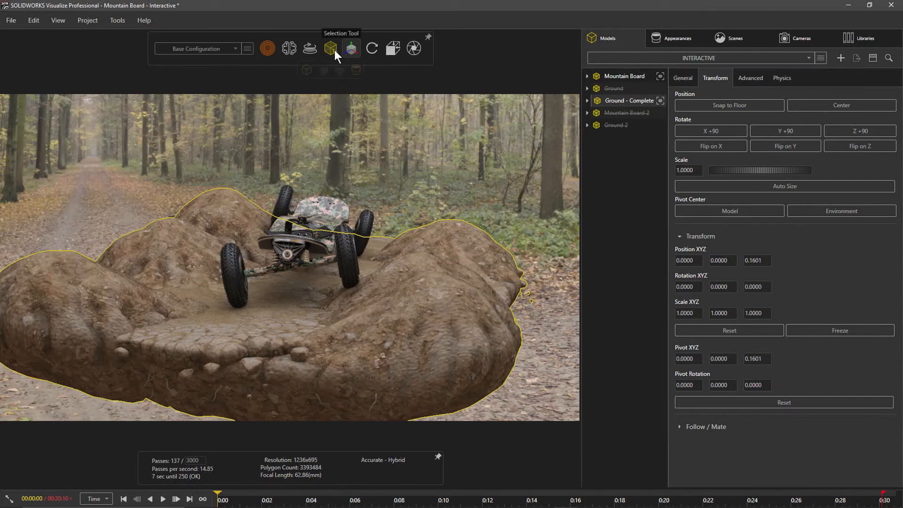
left_click(335, 50)
left_click(339, 69)
left_click(92, 303)
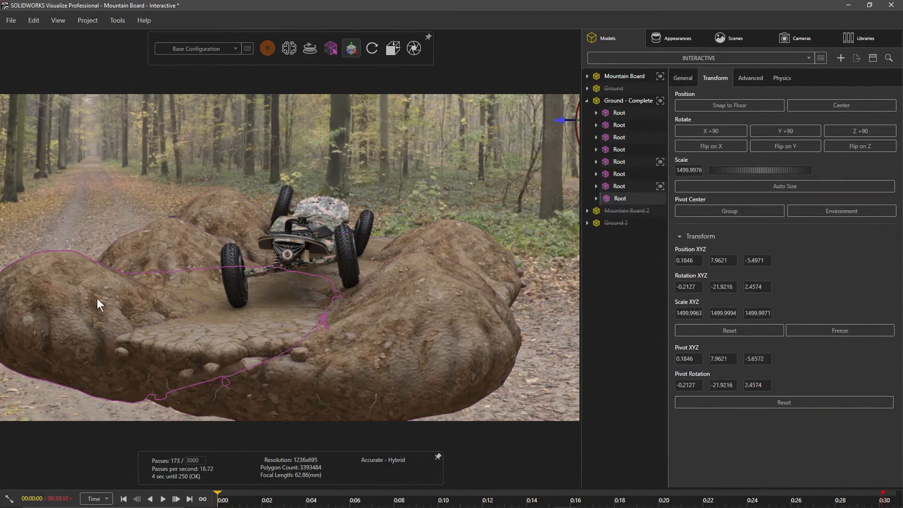
Clear the selection and examine the mountain board on the complete terrain from several distances and angles.
right_click_drag(97, 298, 99, 200, "alt")
left_click_drag(446, 174, 434, 201)
left_click_drag(439, 199, 448, 201)
left_click(473, 306)
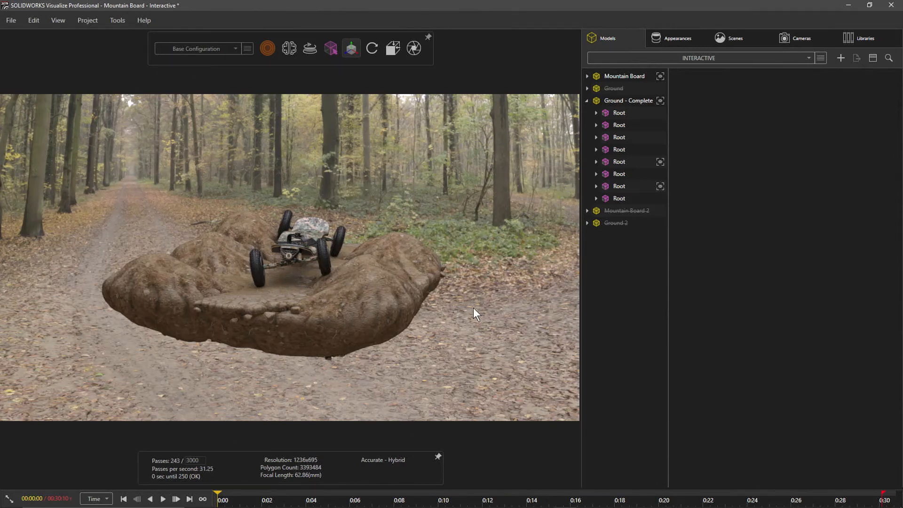
scroll(332, 328, "up", 8)
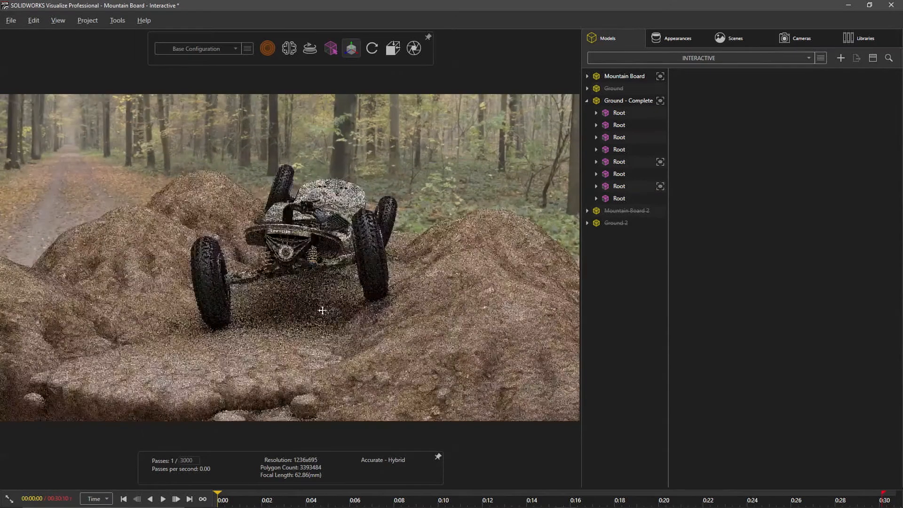
left_click_drag(322, 310, 359, 272)
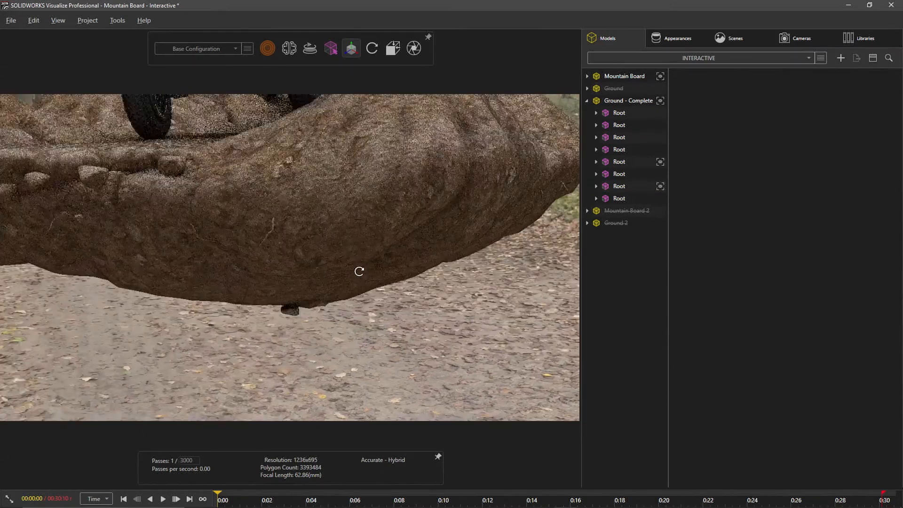
left_click_drag(305, 252, 327, 273)
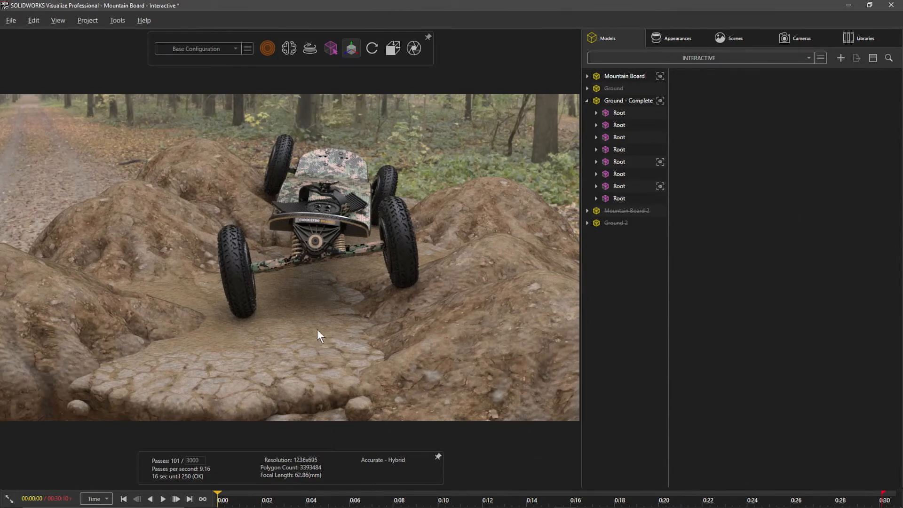
Browse the local appearance library, opening the Poliigon Textures and Overlay folders and expanding Overlay.
key("alt")
mouse_move(273, 507)
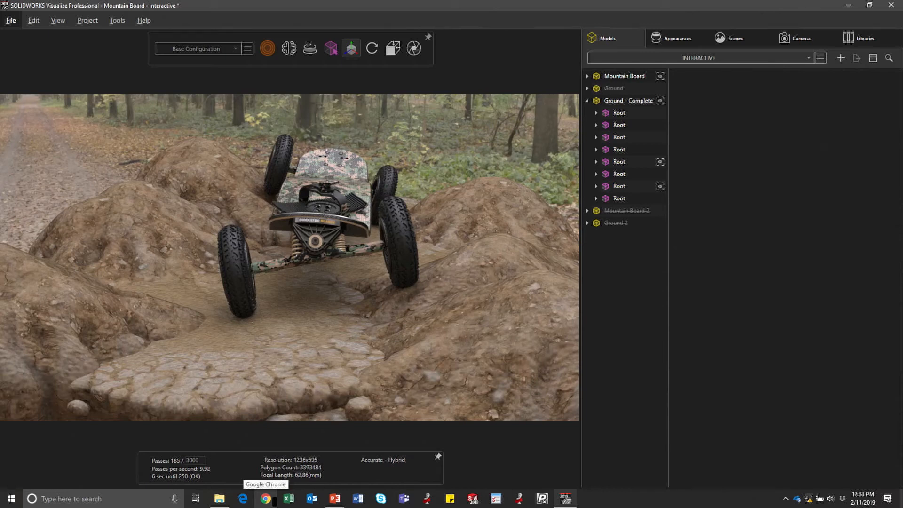
left_click(720, 38)
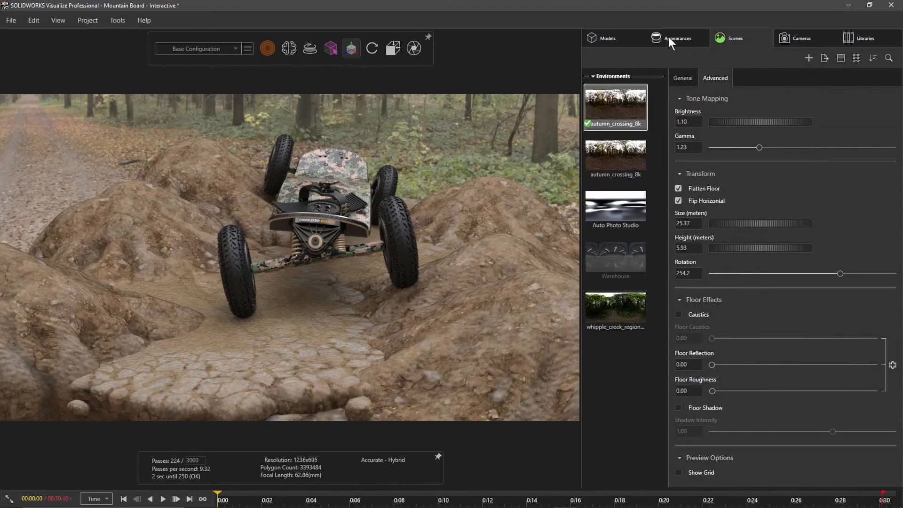
left_click(853, 45)
left_click(752, 76)
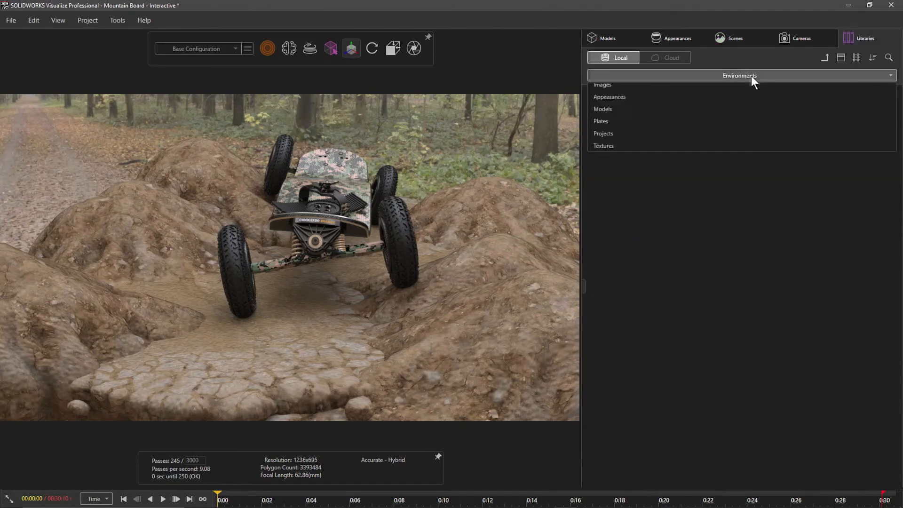
left_click(648, 128)
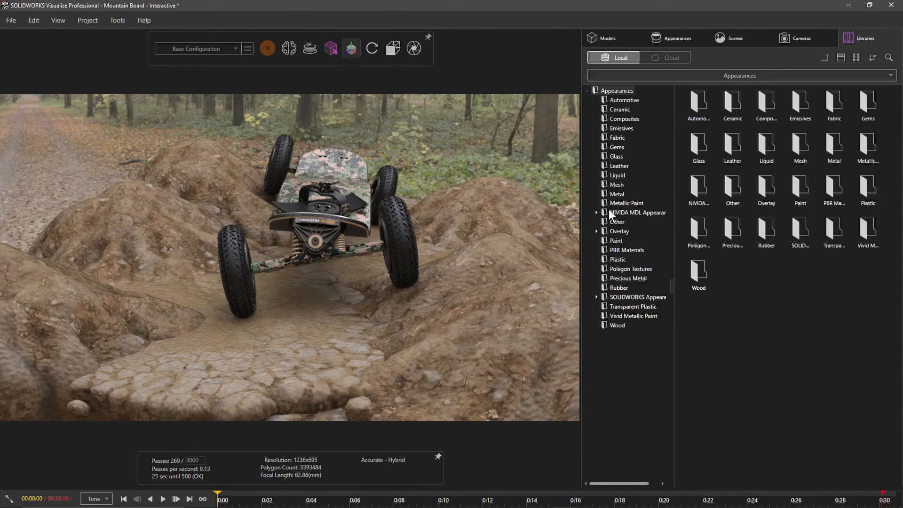
left_click(619, 268)
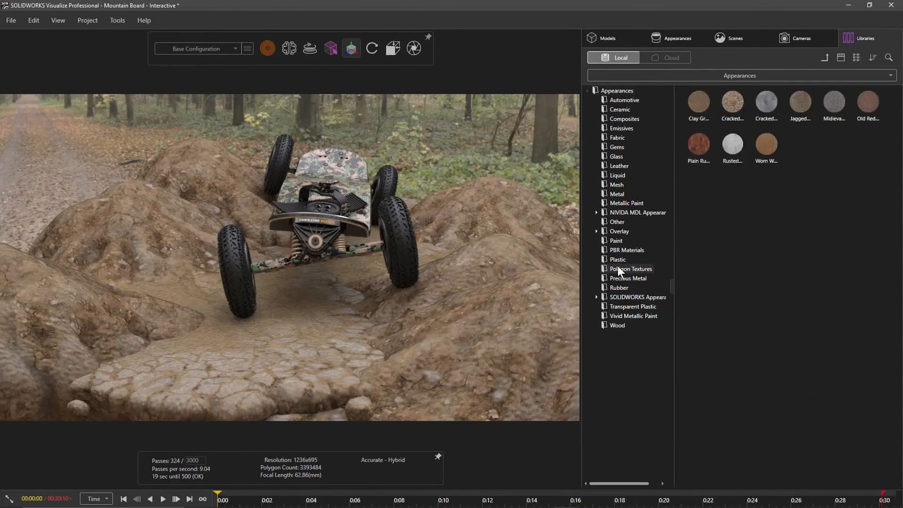
left_click(607, 231)
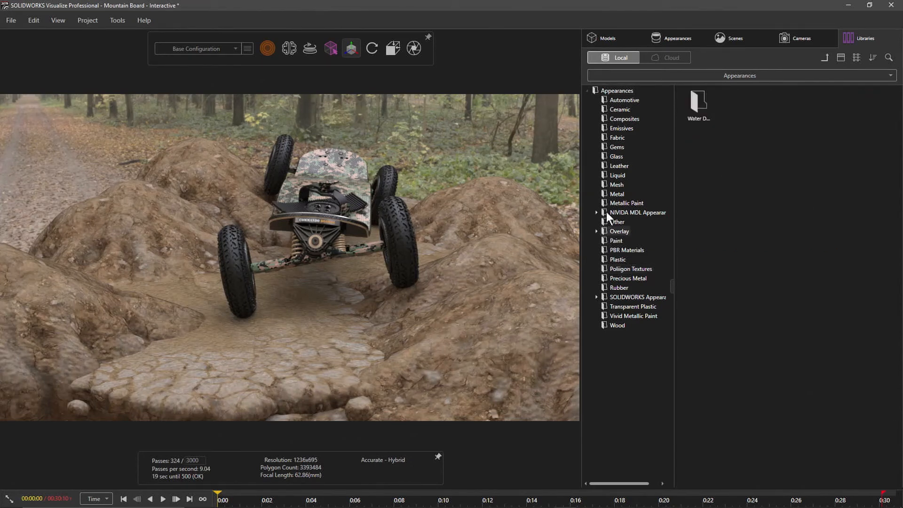
left_click(597, 231)
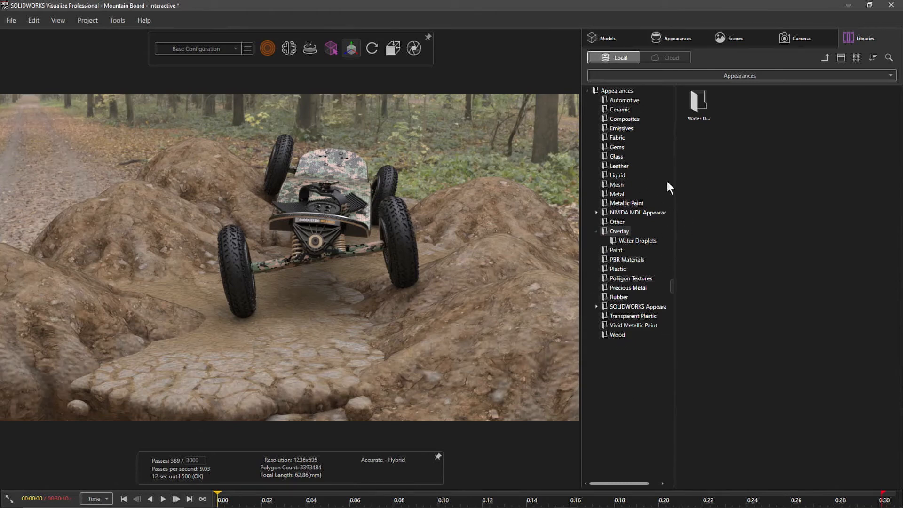
Switch the selection tool to model level and hide the Ground - Complete model.
left_click(350, 180)
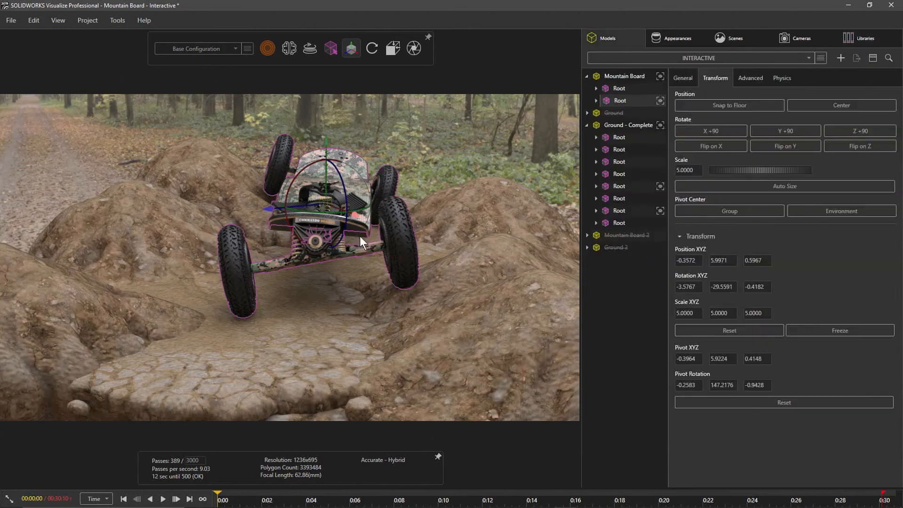
mouse_move(351, 49)
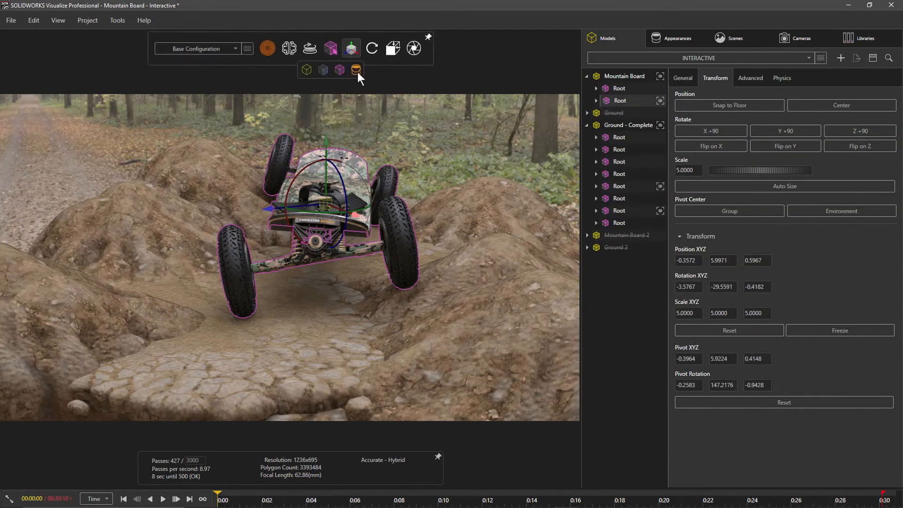
left_click(357, 71)
left_click(604, 38)
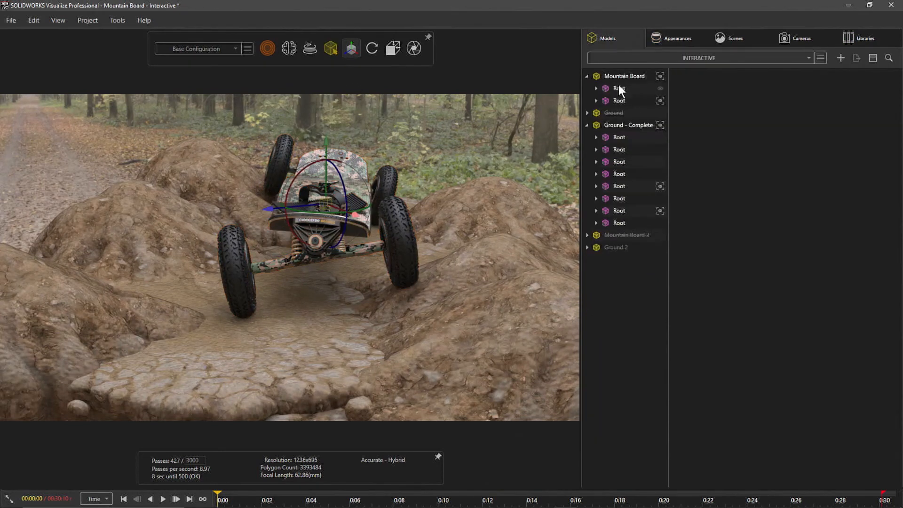
left_click(660, 125)
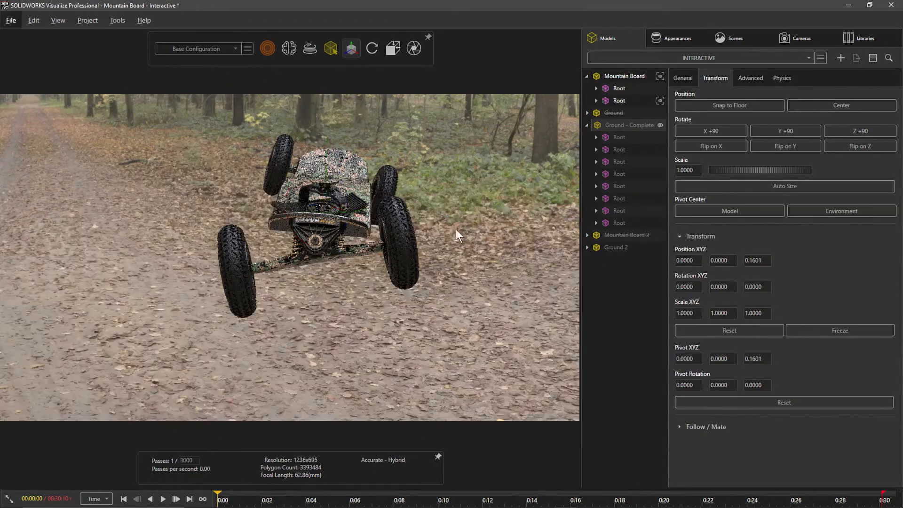
Set the active autumn_crossing_8k environment's background type to Color.
left_click(732, 39)
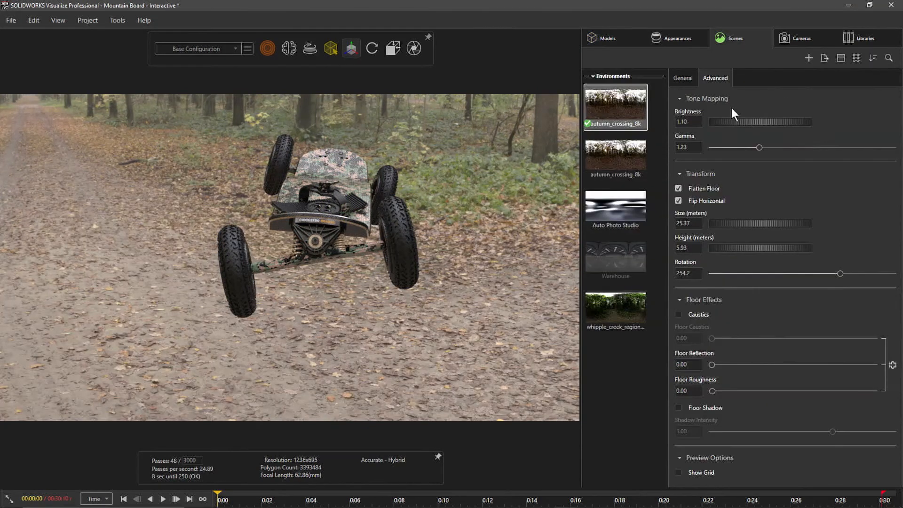
left_click(682, 77)
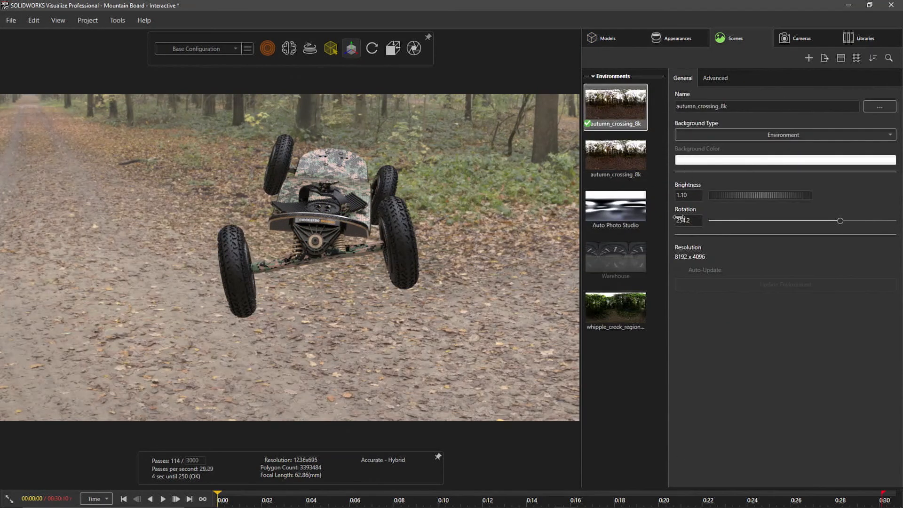
left_click(724, 137)
left_click(715, 161)
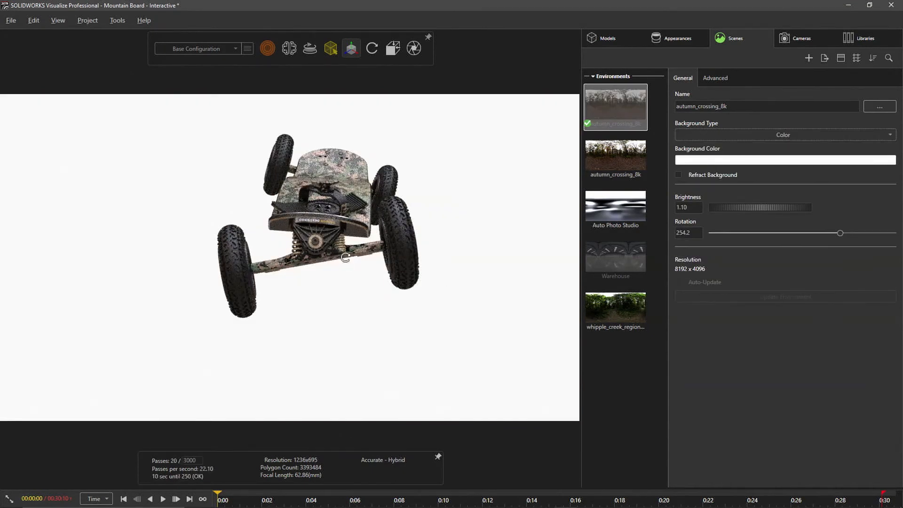
Examine the camouflage deck's surface texture, the woven deck edge and the Commando Boardz lettering up close from several angles.
left_click_drag(301, 264, 384, 263)
scroll(383, 263, "up", 5)
middle_click_drag(294, 234, 320, 263, "ctrl")
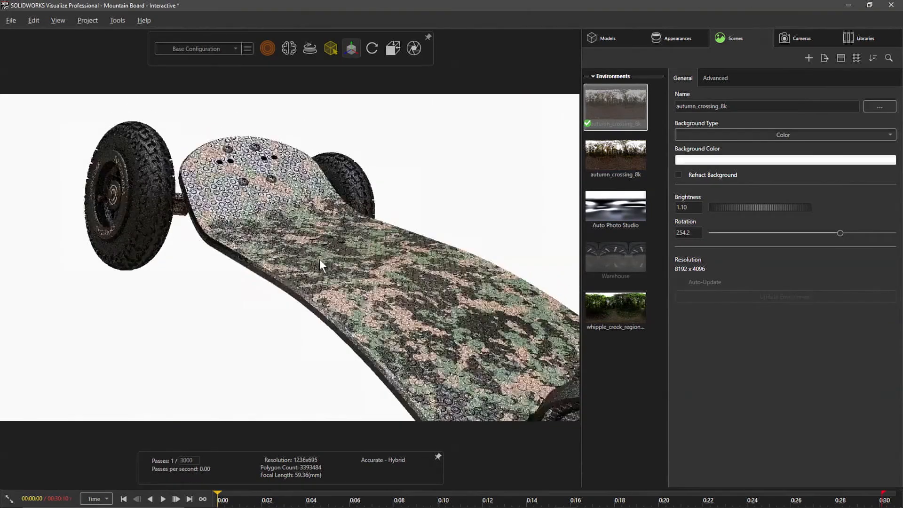
middle_click_drag(385, 279, 356, 182, "ctrl")
scroll(342, 255, "up", 5)
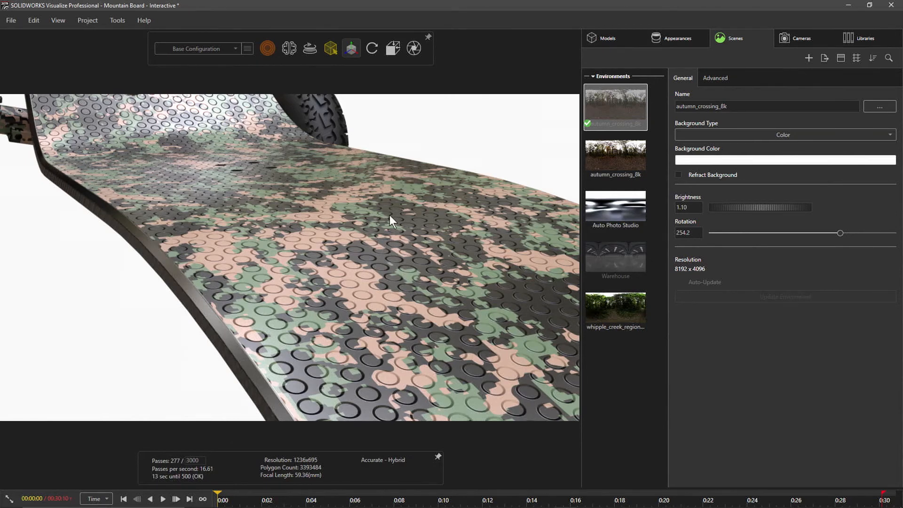
middle_click_drag(390, 224, 304, 167)
left_click_drag(304, 167, 300, 193)
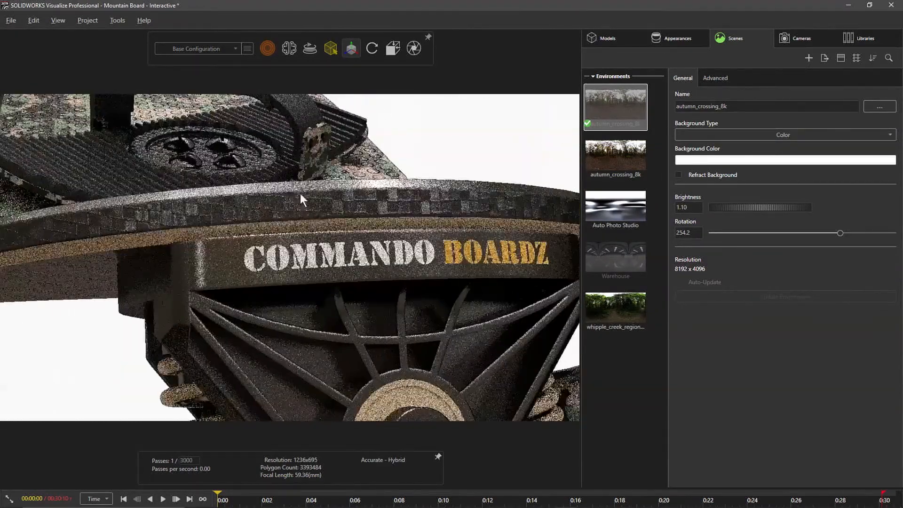
right_click_drag(300, 193, 317, 198)
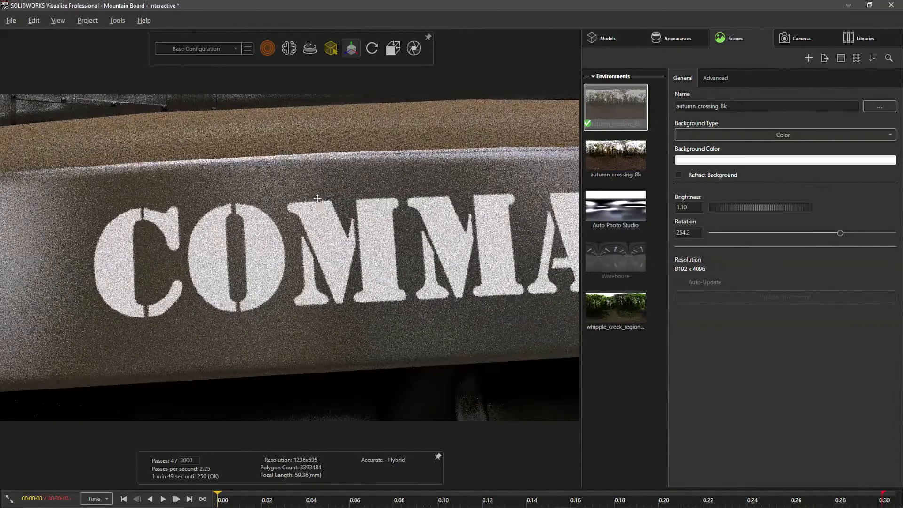
middle_click_drag(317, 198, 312, 206)
right_click_drag(312, 206, 316, 200)
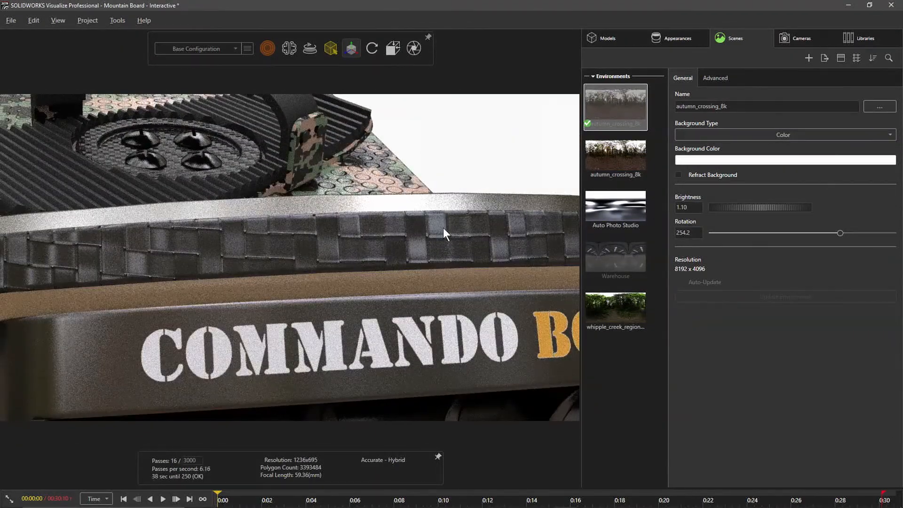
Switch the selection tool to appearance level and select the Carbon Fiber appearance on the woven deck edge.
mouse_move(333, 51)
left_click(356, 70)
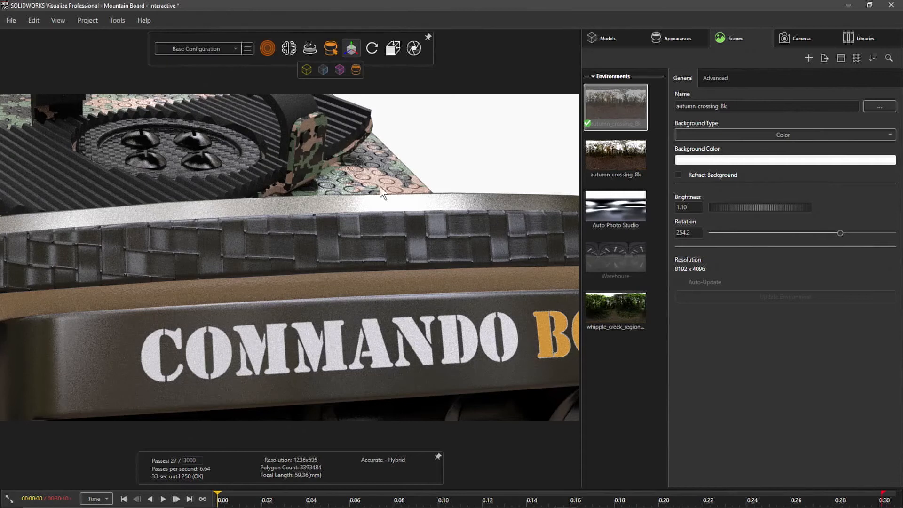
left_click(485, 211)
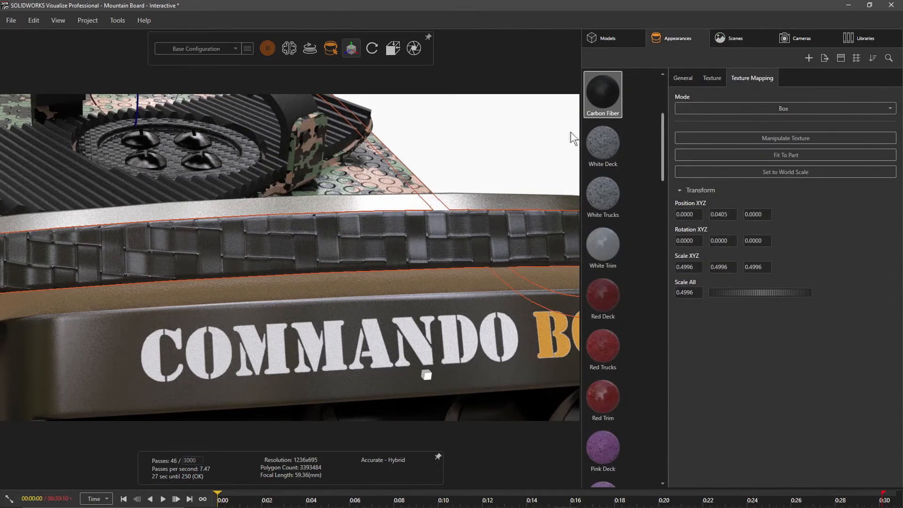
Change the Carbon Fiber appearance type to PBR Material.
left_click(690, 80)
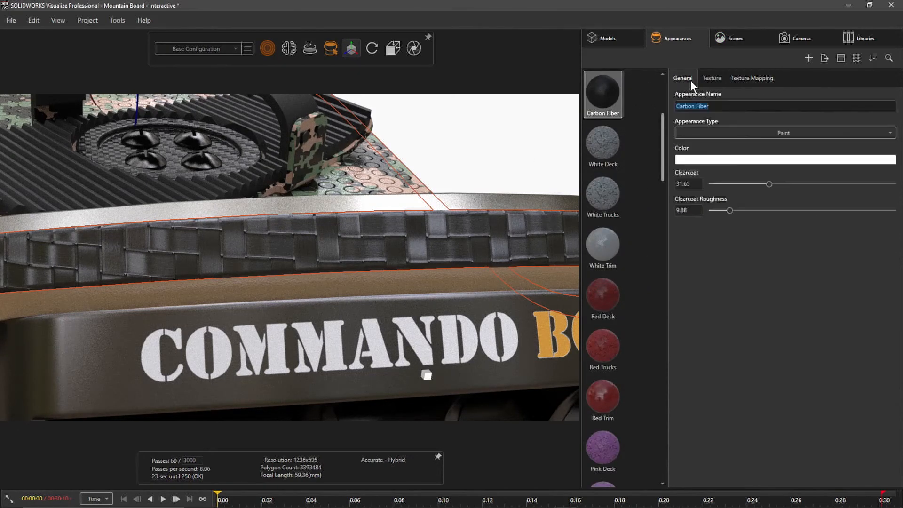
left_click(710, 133)
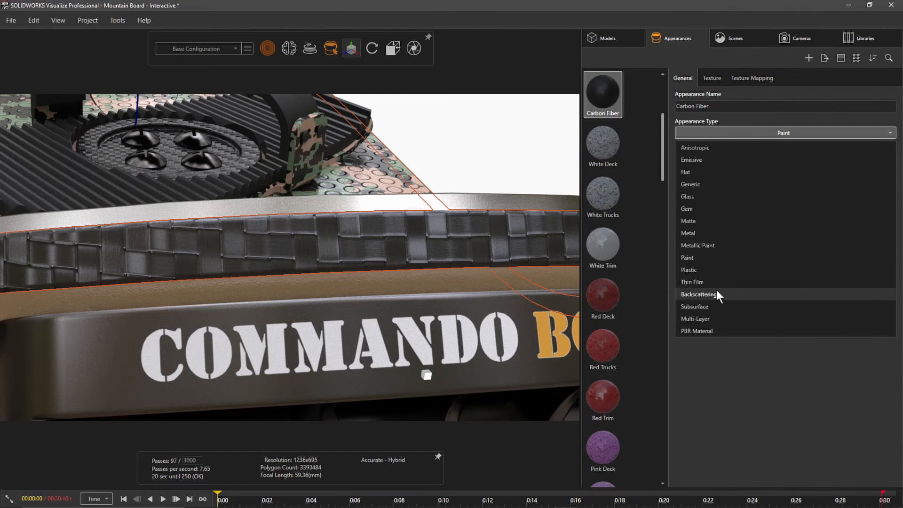
left_click(710, 332)
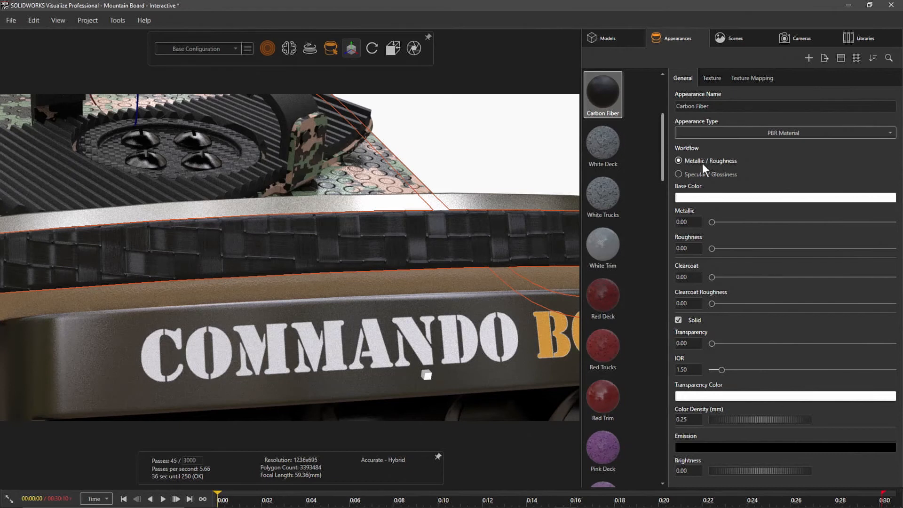
Set the Carbon Fiber appearance's Metallic to 0.13, Clearcoat to 0.21, Clearcoat Roughness to 0.06 and IOR to 3.39.
left_click_drag(713, 223, 736, 222)
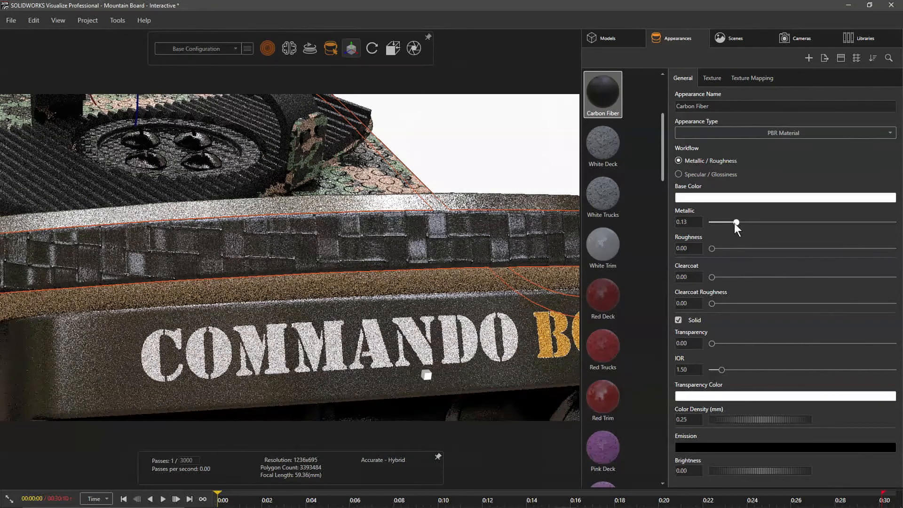
left_click_drag(712, 277, 749, 277)
mouse_move(712, 303)
left_mouse_down()
mouse_move(733, 305)
mouse_move(723, 304)
left_mouse_up()
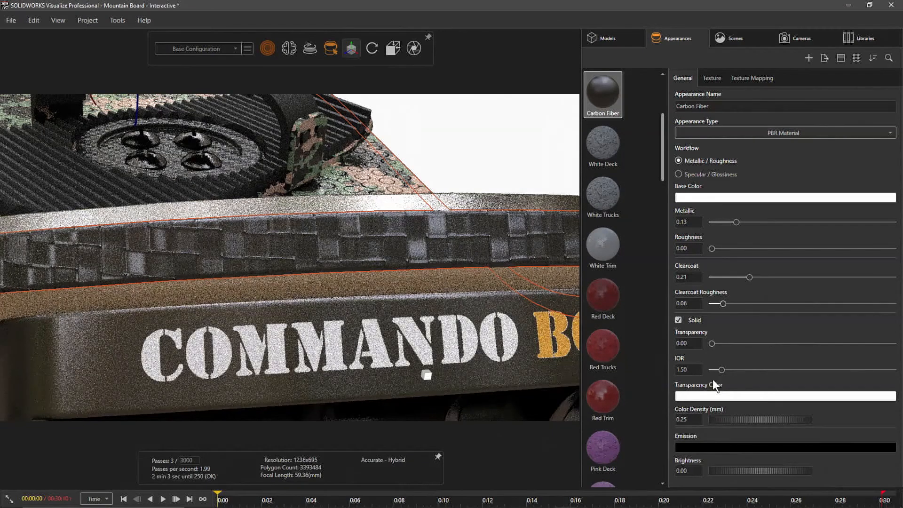
left_click_drag(722, 370, 759, 366)
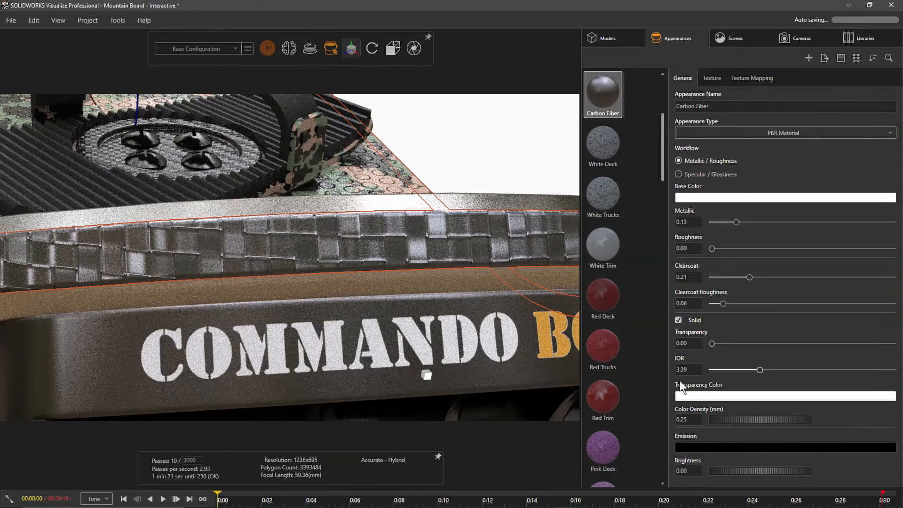
Magnify the Carbon Fiber appearance's texture slots to 200% to examine them, and close the magnifier.
left_click(713, 78)
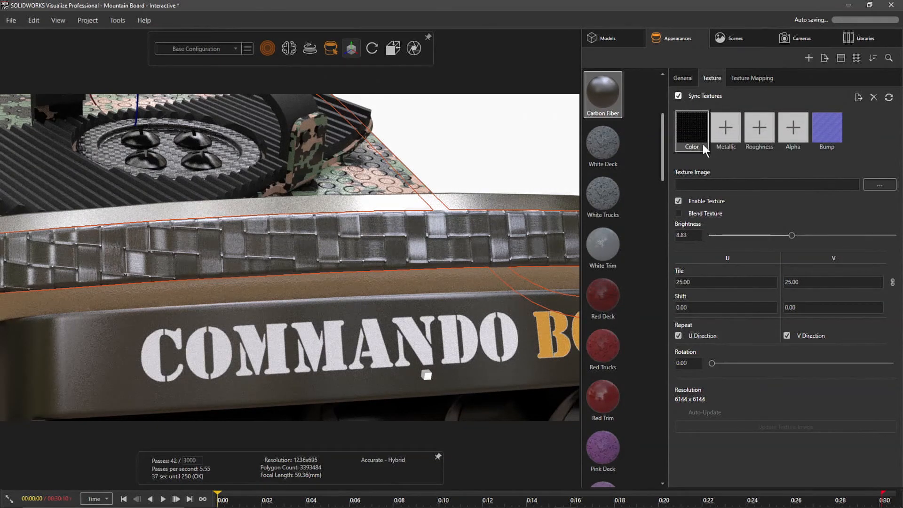
key("super+plus")
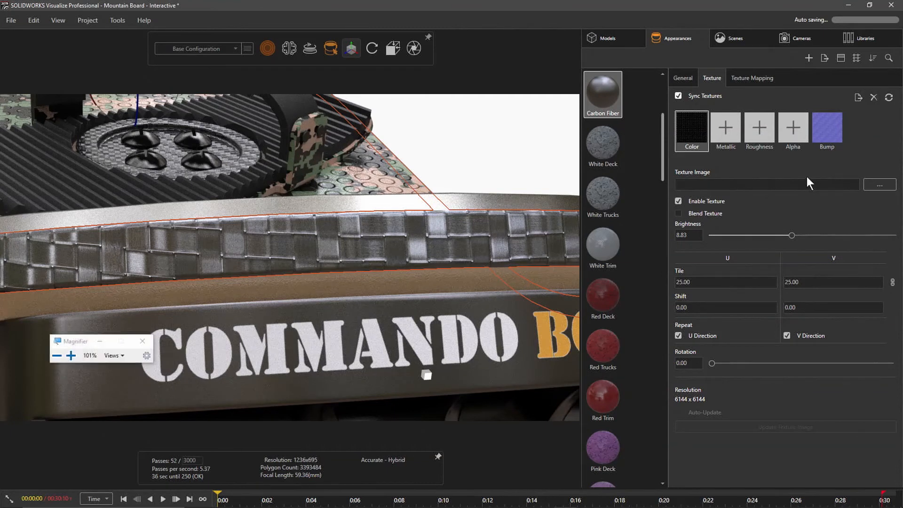
key("super+plus")
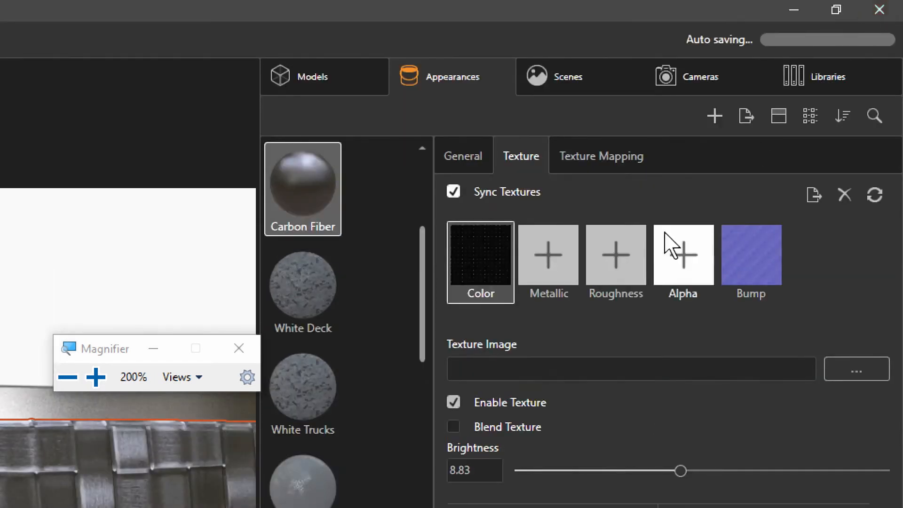
key("super+Escape")
Browse the Textures folder for a Metallic map image and leave without importing one.
left_click(725, 122)
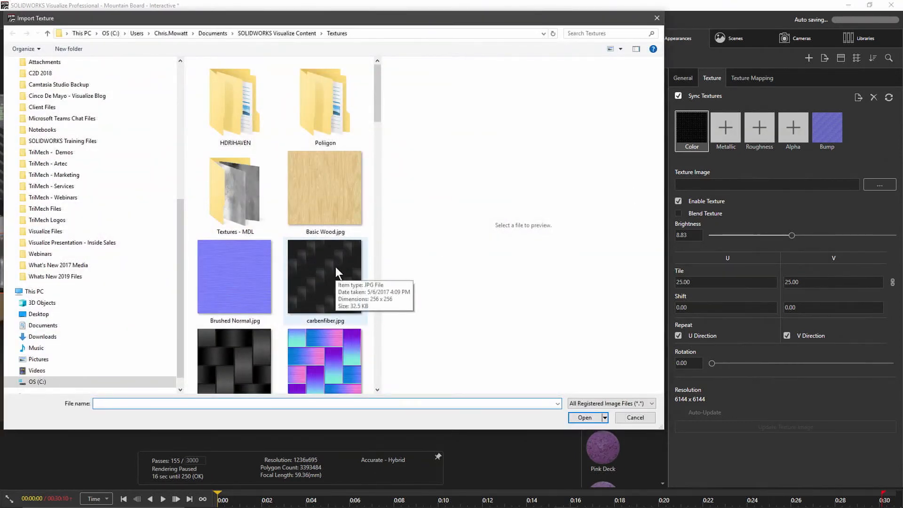
scroll(335, 267, "down", 2)
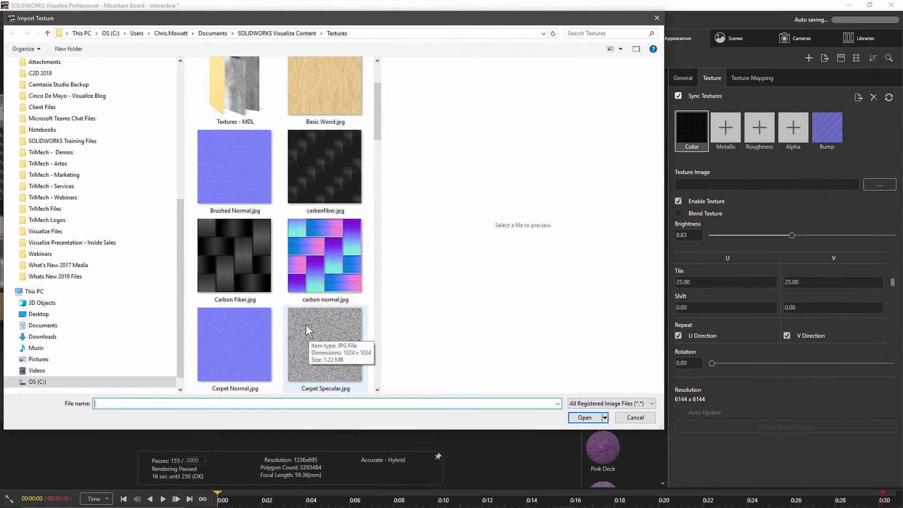
left_click(636, 418)
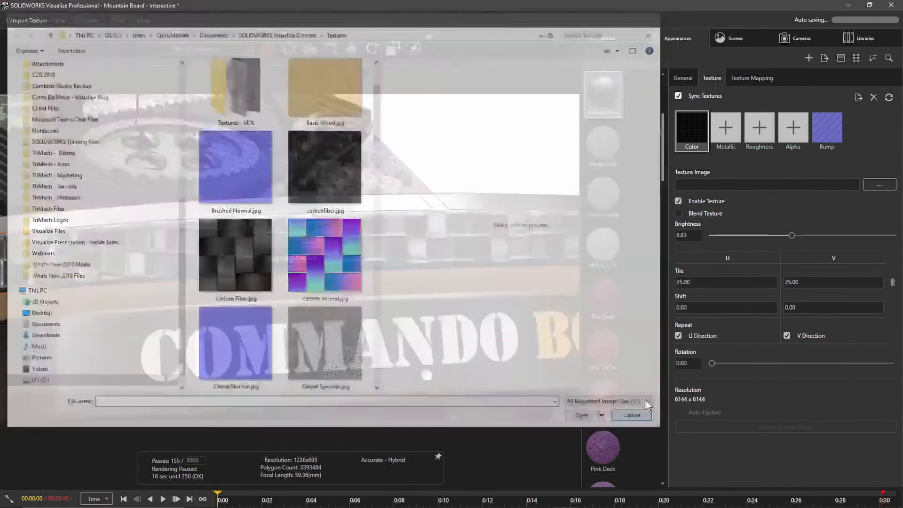
Switch the Carbon Fiber appearance's PBR workflow to Specular / Glossiness.
left_click(683, 79)
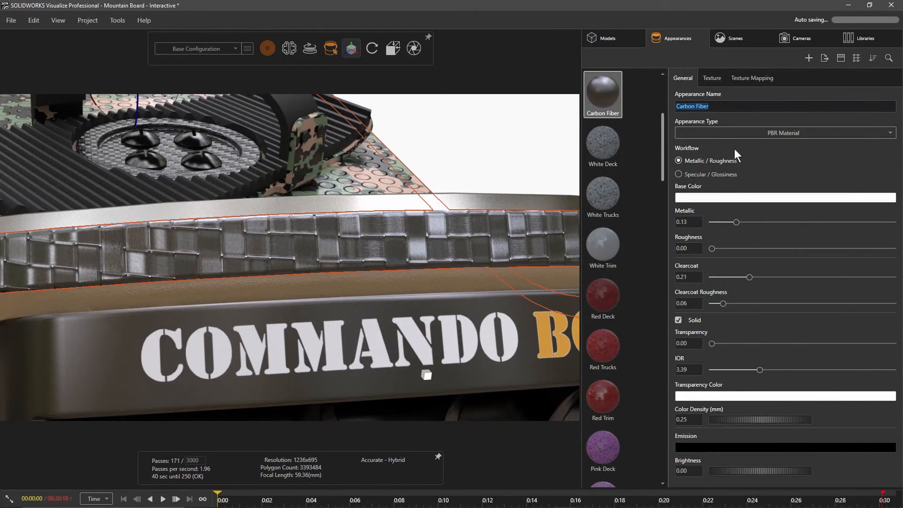
left_click(693, 177)
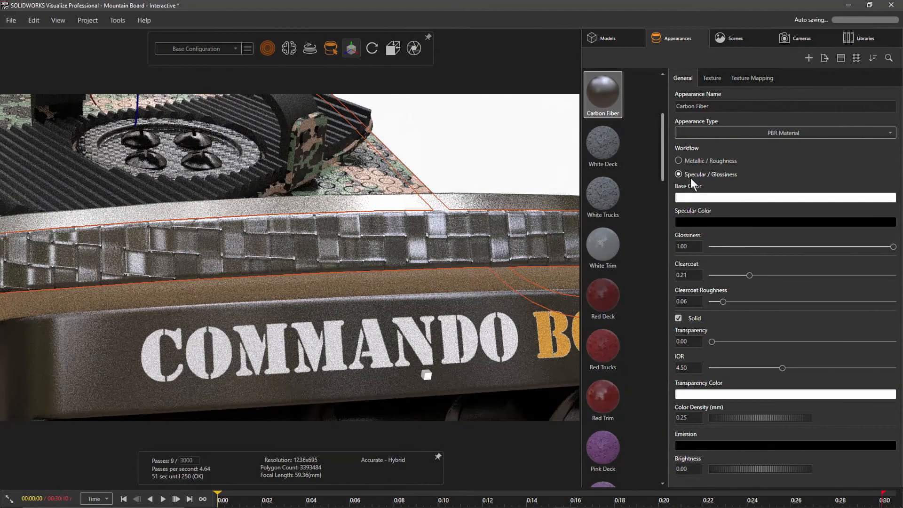
Import Cell Leather_Specular.jpg as the Specular texture of the Carbon Fiber appearance.
left_click(714, 80)
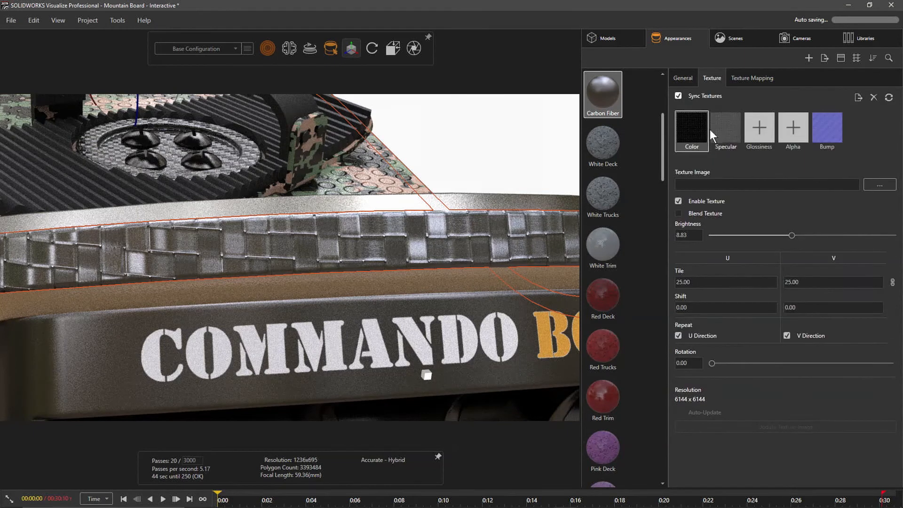
left_click(729, 142)
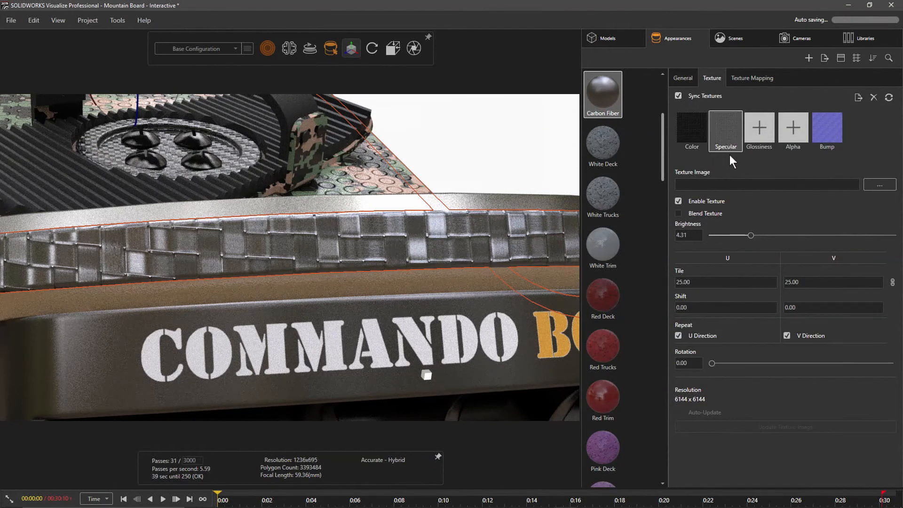
double_click(729, 129)
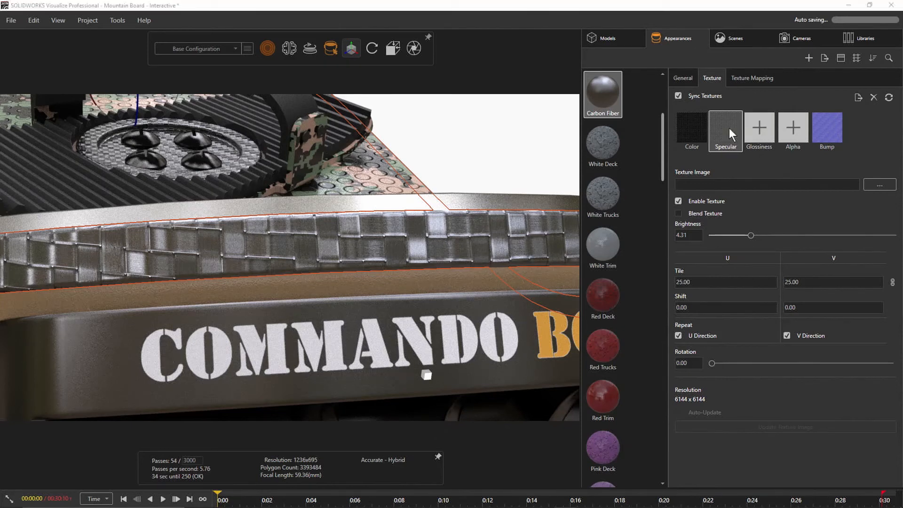
scroll(284, 313, "down", 5)
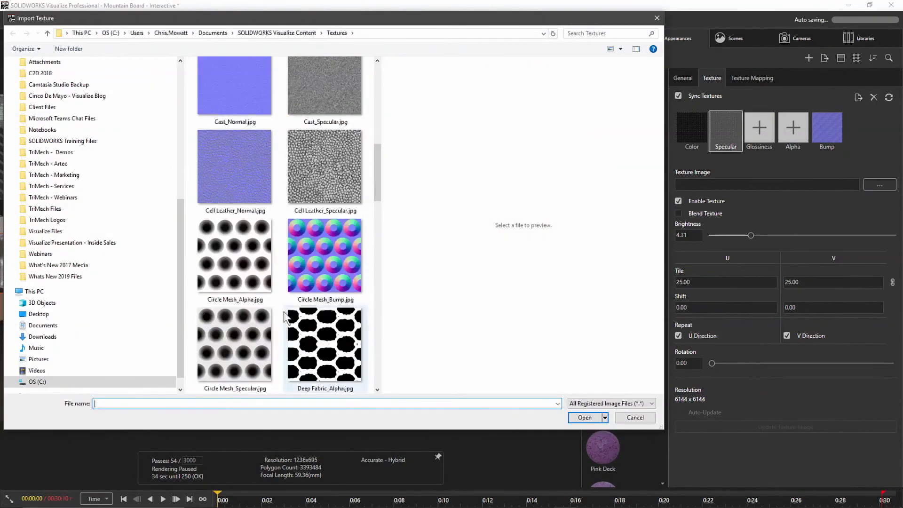
left_click(337, 171)
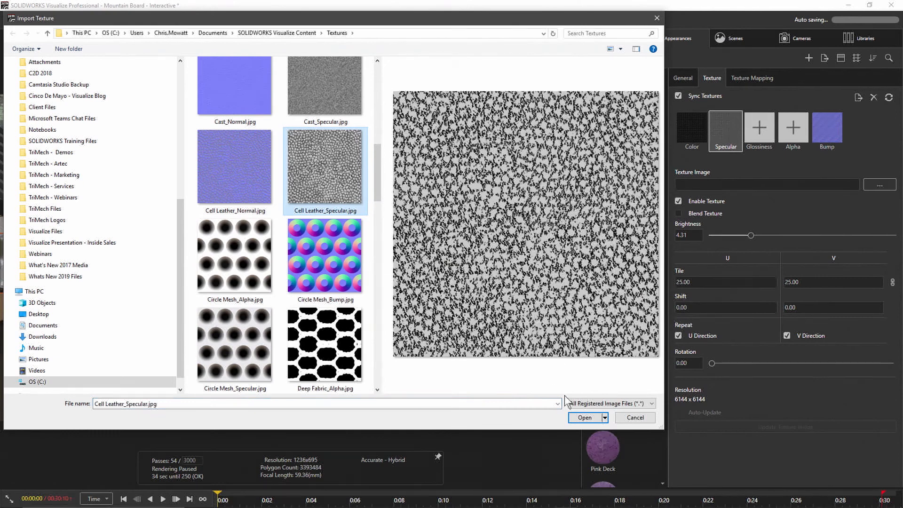
left_click(582, 415)
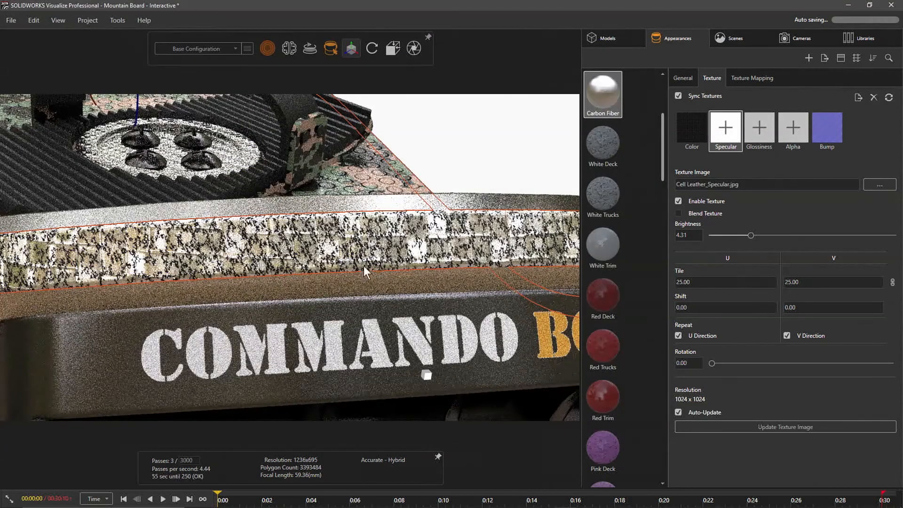
Disable and re-enable the Carbon Fiber appearance's Specular texture to compare the deck edge with and without it.
scroll(360, 265, "up", 5)
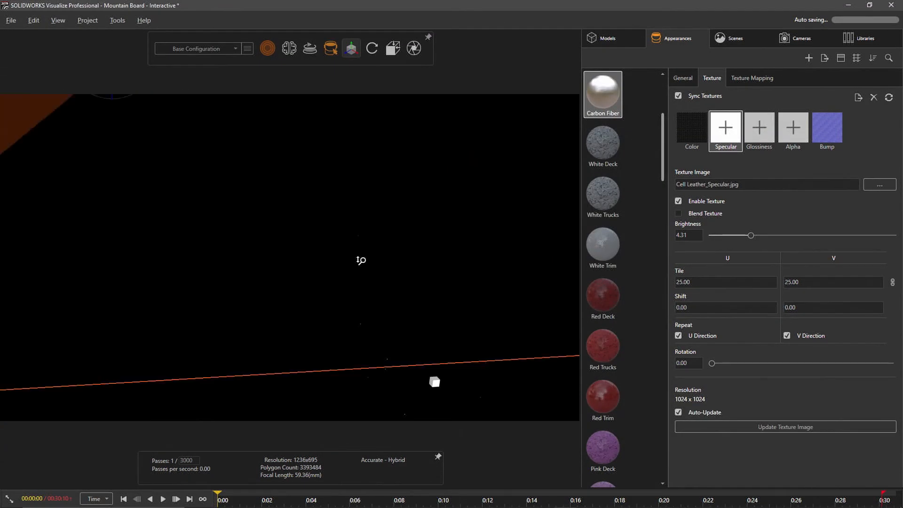
scroll(361, 265, "down", 5)
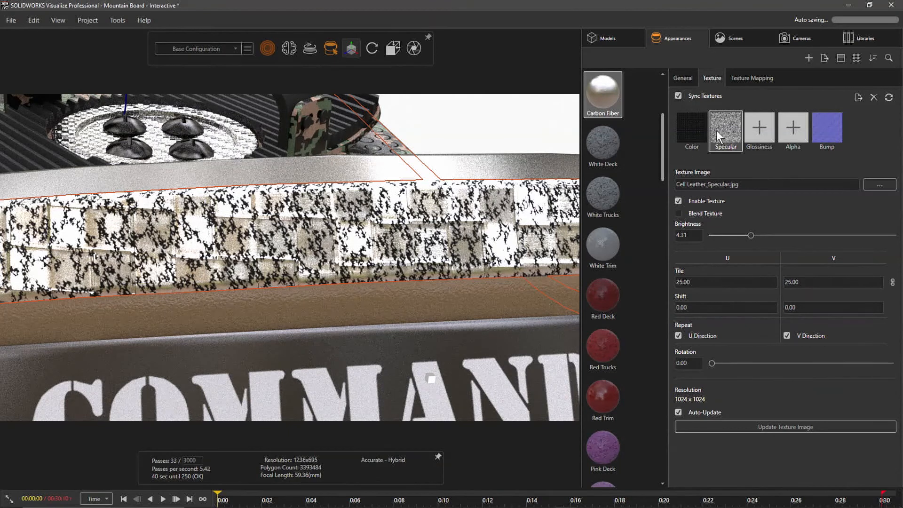
left_click(686, 201)
left_click(686, 202)
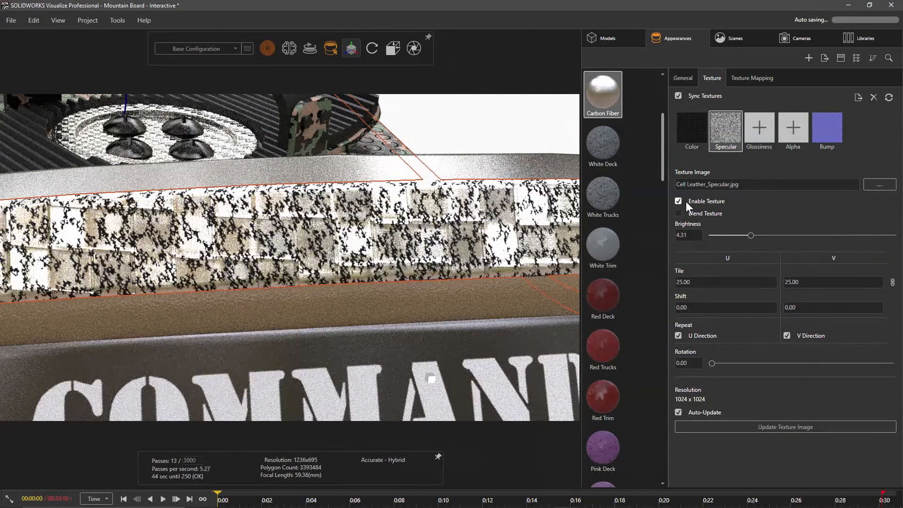
left_click(686, 201)
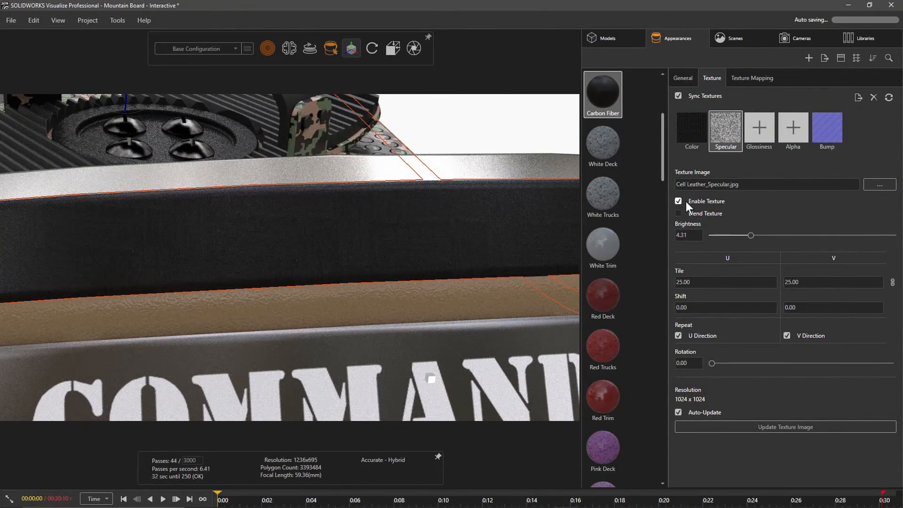
left_click(686, 201)
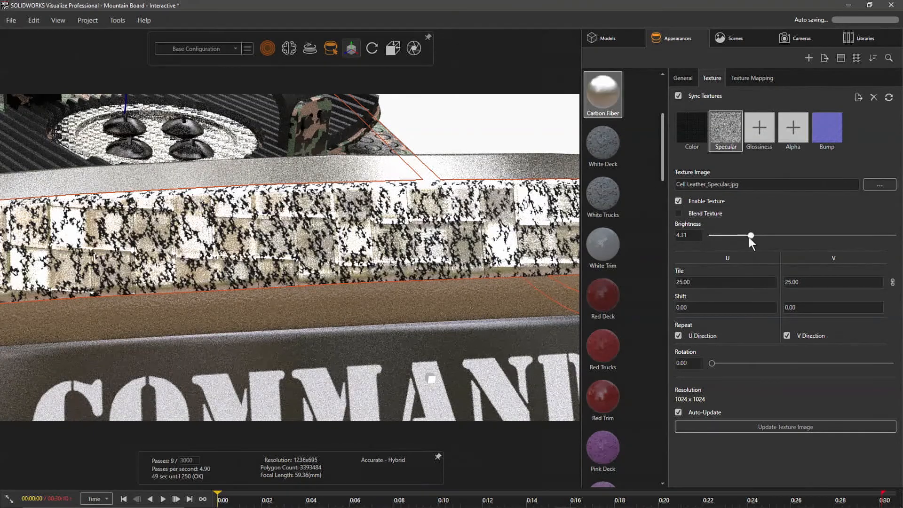
Set the Carbon Fiber appearance's Specular texture brightness to 2.86 and its Color texture brightness to 2.20.
mouse_move(749, 237)
left_mouse_down()
mouse_move(722, 238)
mouse_move(784, 238)
mouse_move(736, 239)
left_mouse_up()
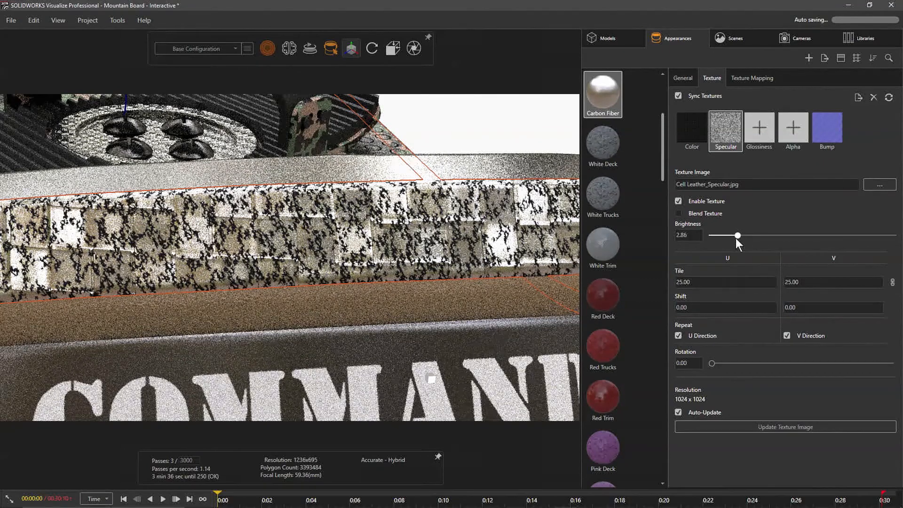
left_click(692, 125)
left_click_drag(791, 238, 745, 238)
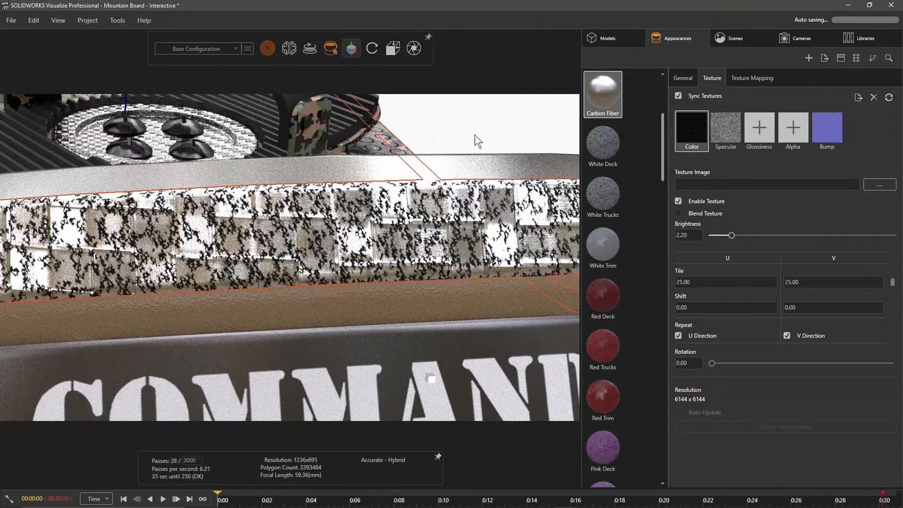
scroll(475, 137, "down", 5)
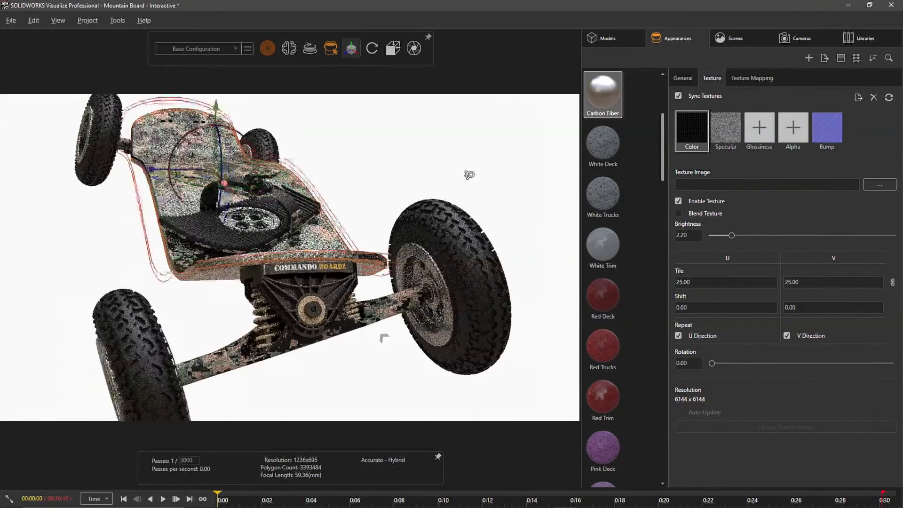
scroll(469, 175, "up", 5)
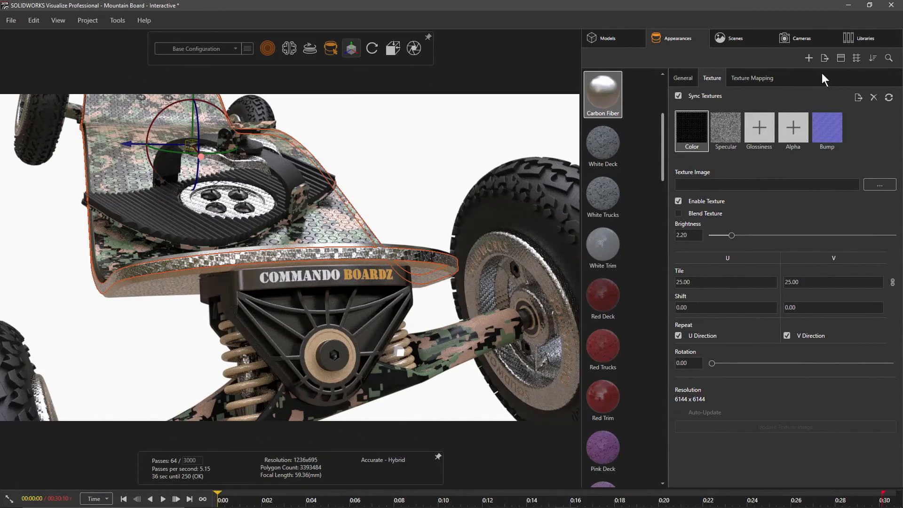
Save the Carbon Fiber appearance as Carbon Fiber.svap in the PBR Materials folder.
key("super+plus")
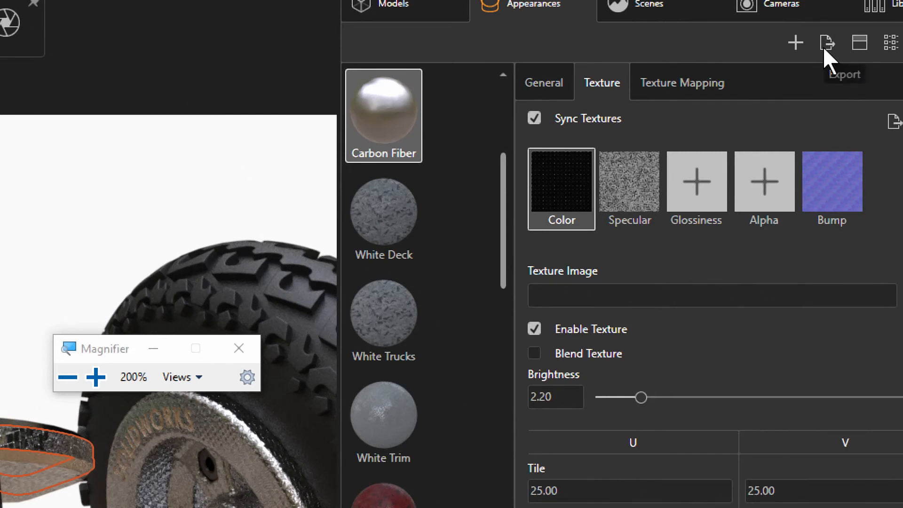
left_click(823, 47)
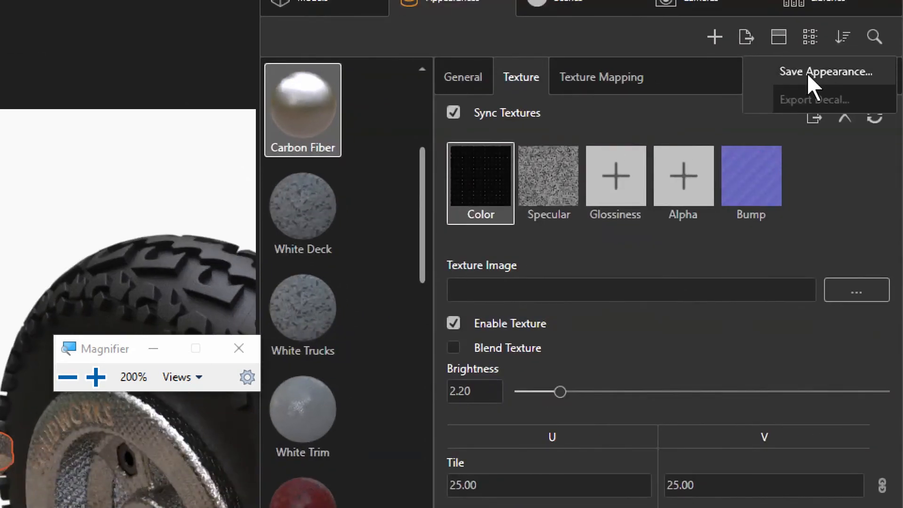
left_click(807, 72)
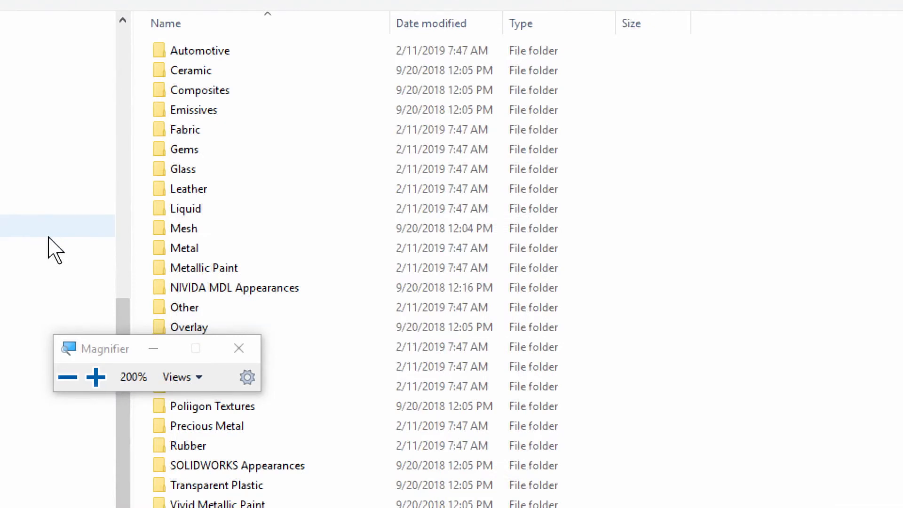
key("super+Escape")
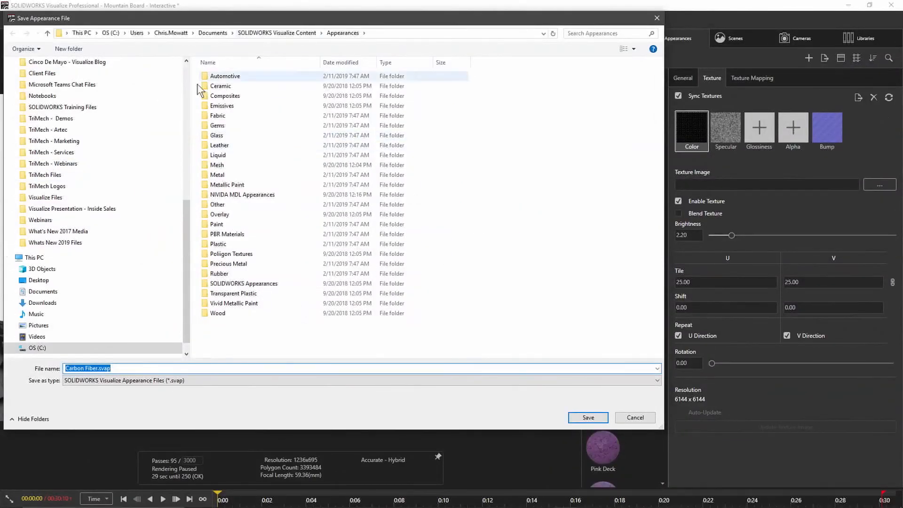
left_click(241, 234)
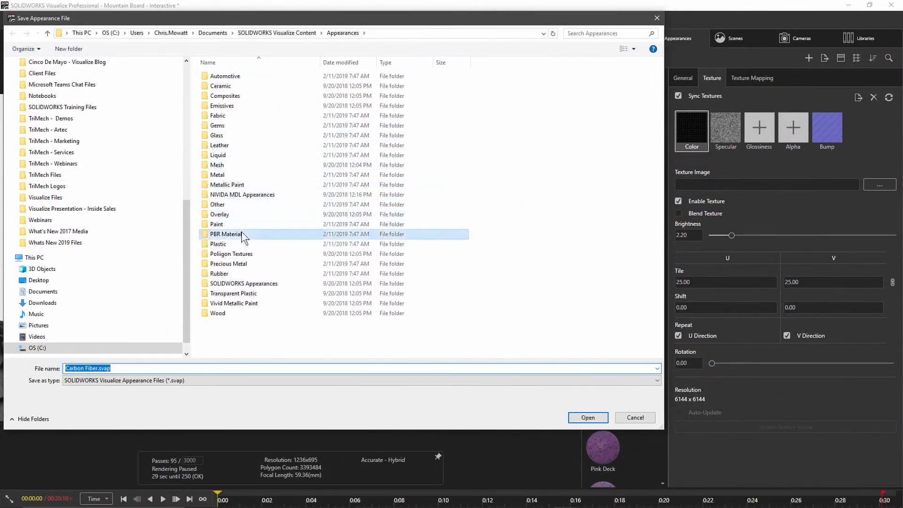
double_click(242, 234)
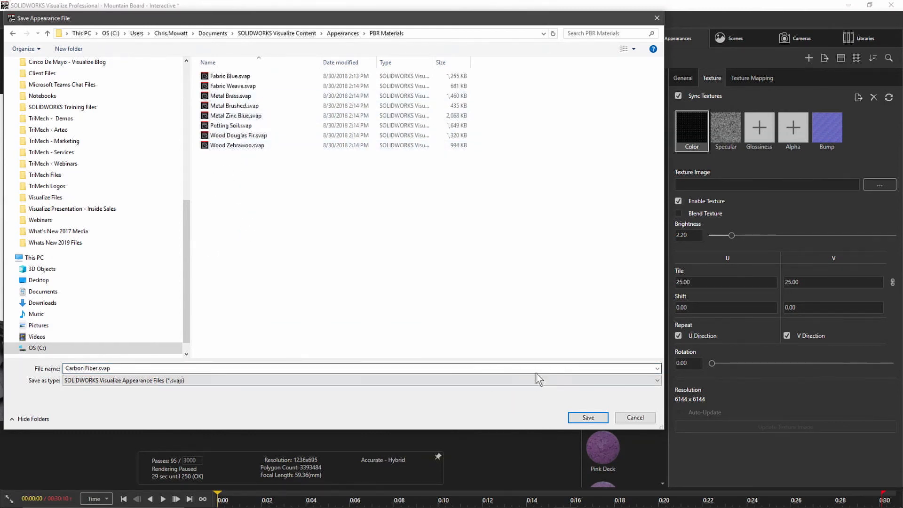
left_click(588, 417)
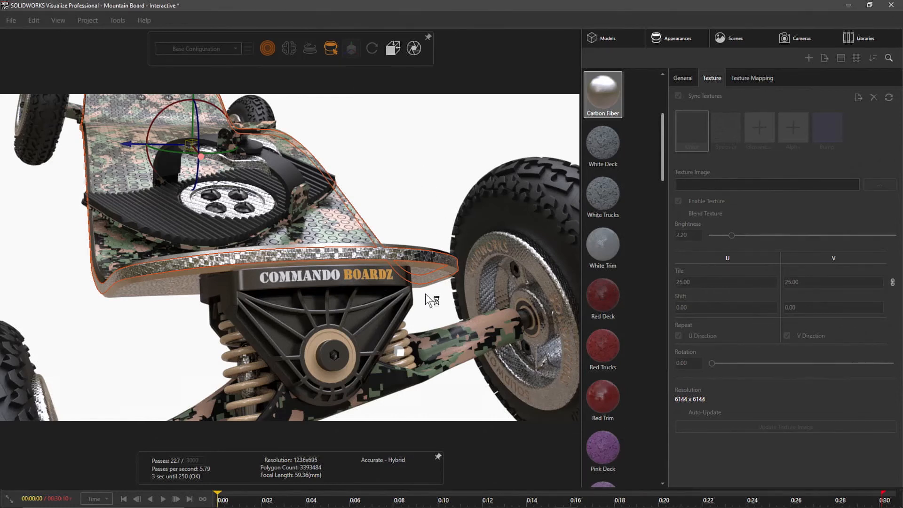
Clear the selection and apply Metal Zinc Blue from the local library's PBR Materials folder to the deck edge.
mouse_move(335, 507)
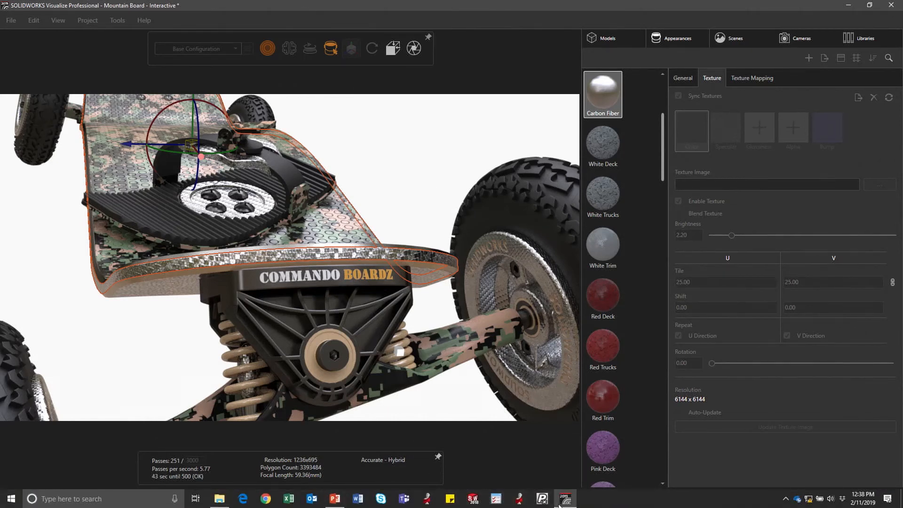
mouse_move(558, 506)
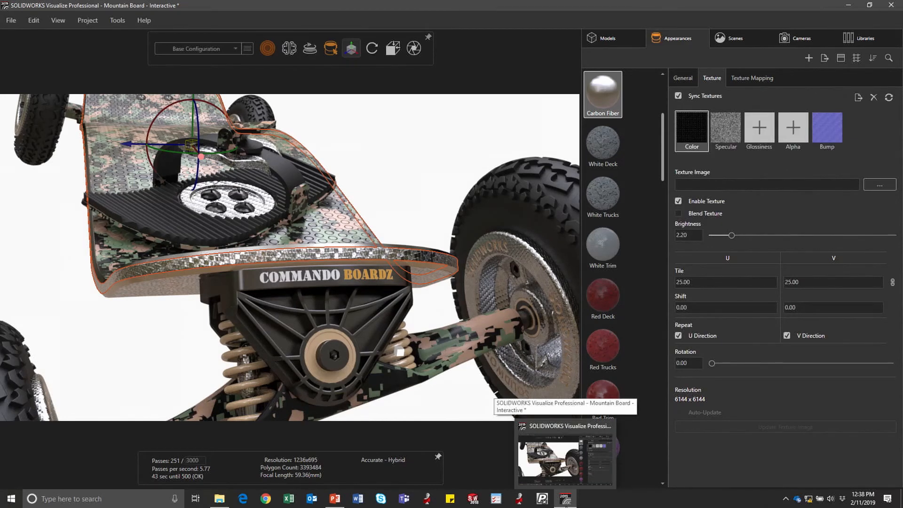
left_click(417, 213)
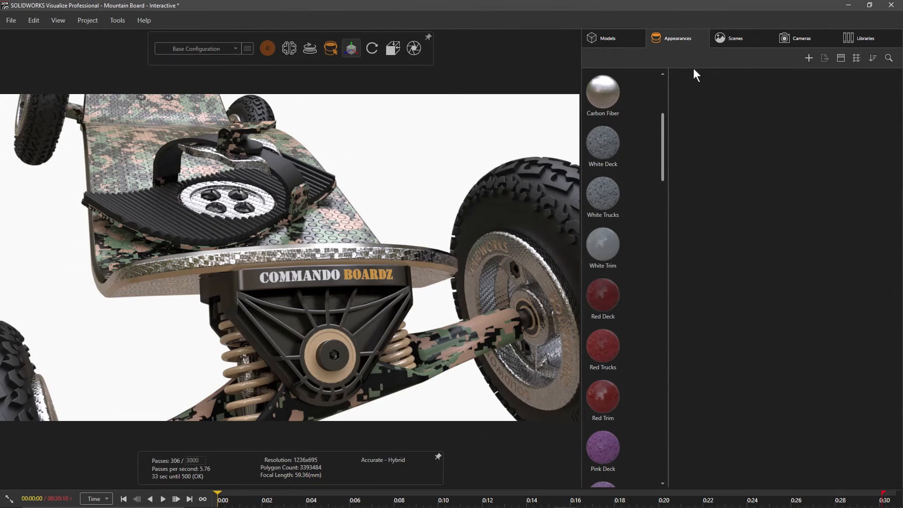
left_click(865, 40)
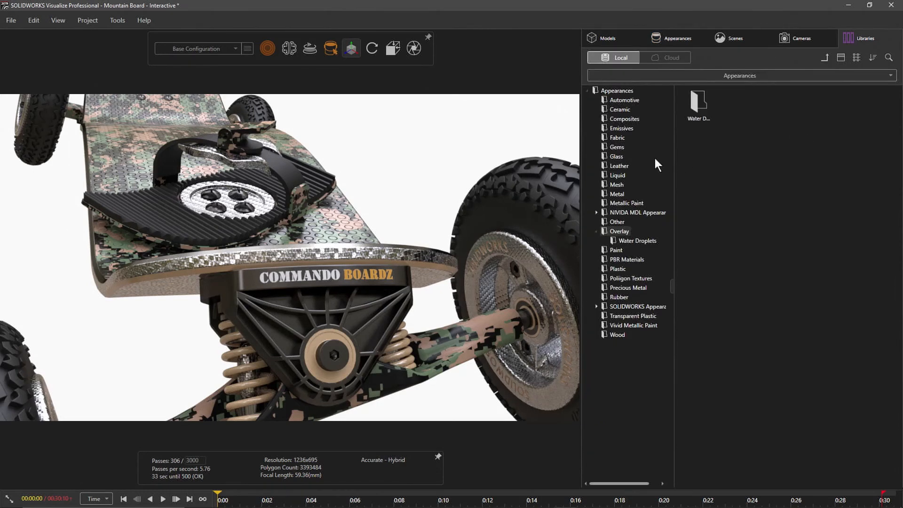
left_click(631, 260)
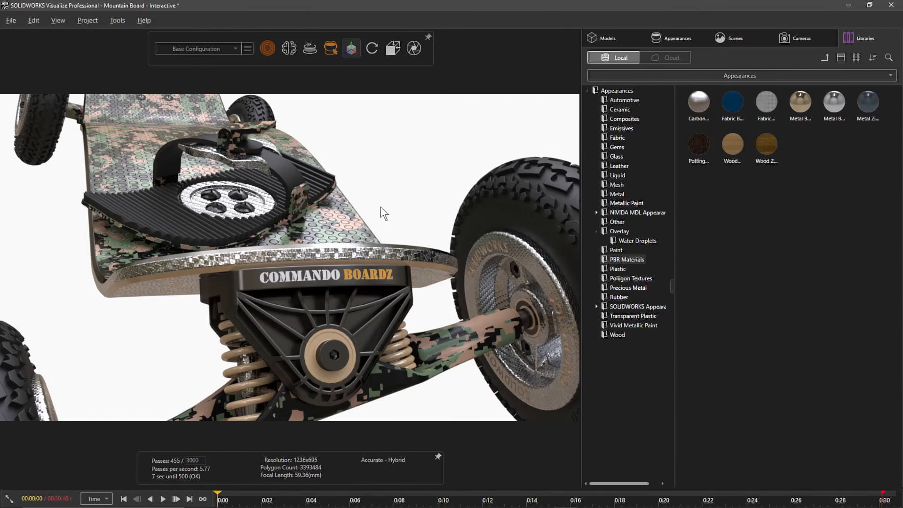
key("alt")
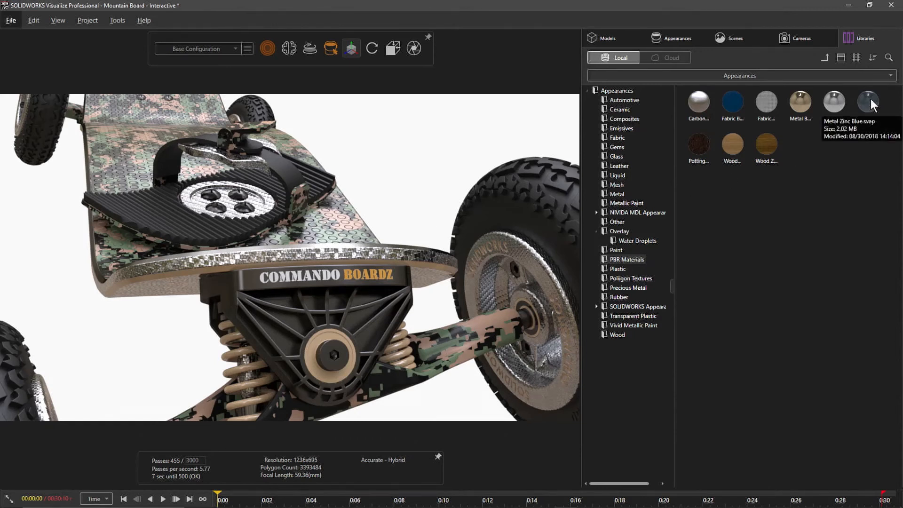
left_click_drag(870, 100, 392, 250)
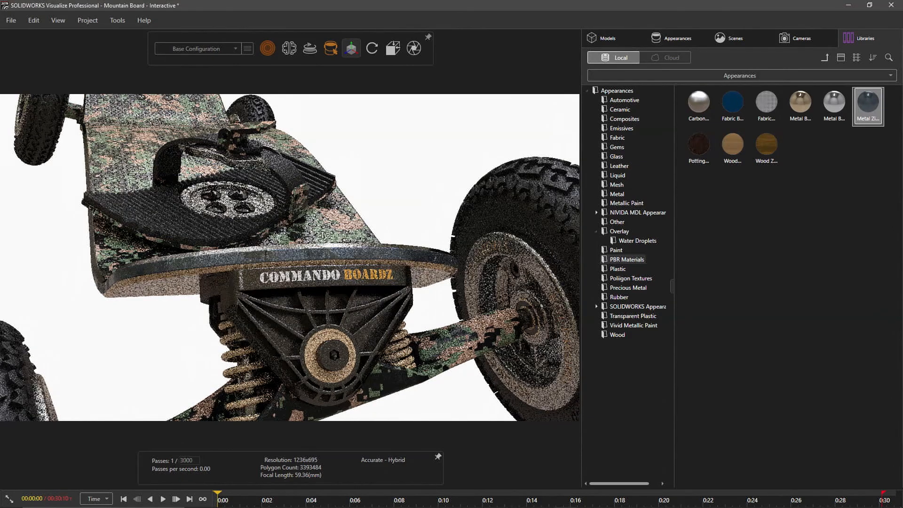
Examine the deck edge's new appearance up close, including its Metallic and Roughness textures and its texture mapping settings.
scroll(392, 252, "up", 5)
scroll(326, 208, "up", 5)
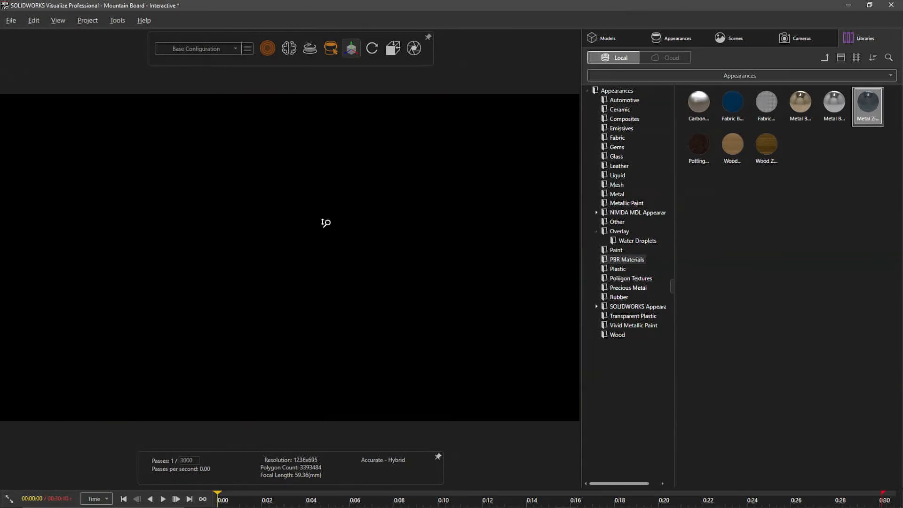
scroll(326, 223, "down", 4)
scroll(326, 223, "down", 5)
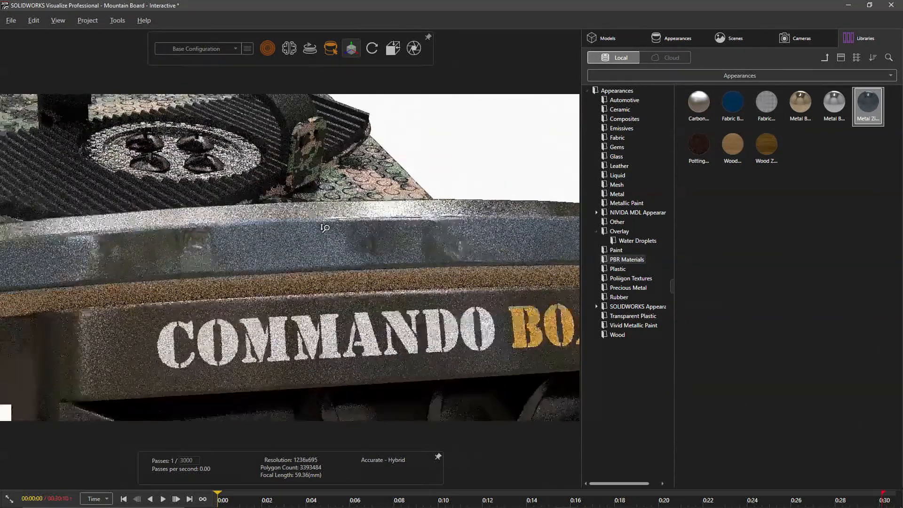
double_click(484, 238)
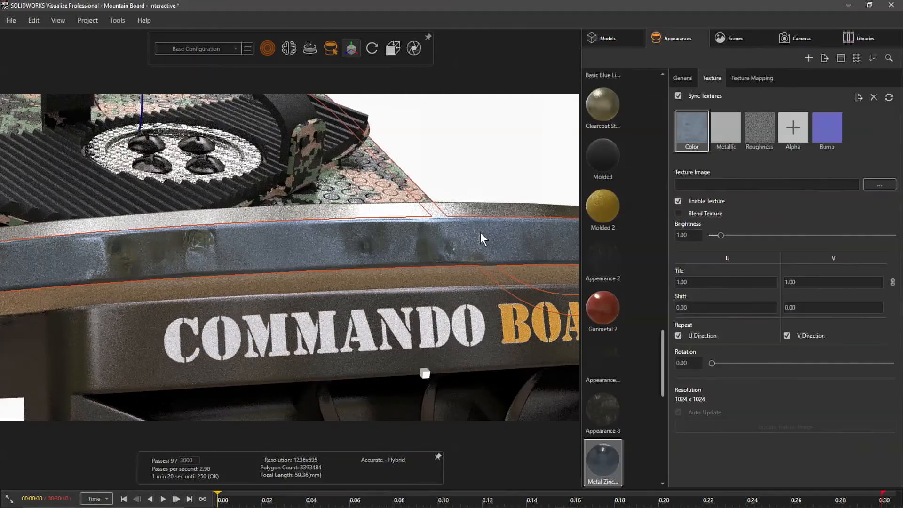
left_click(750, 127)
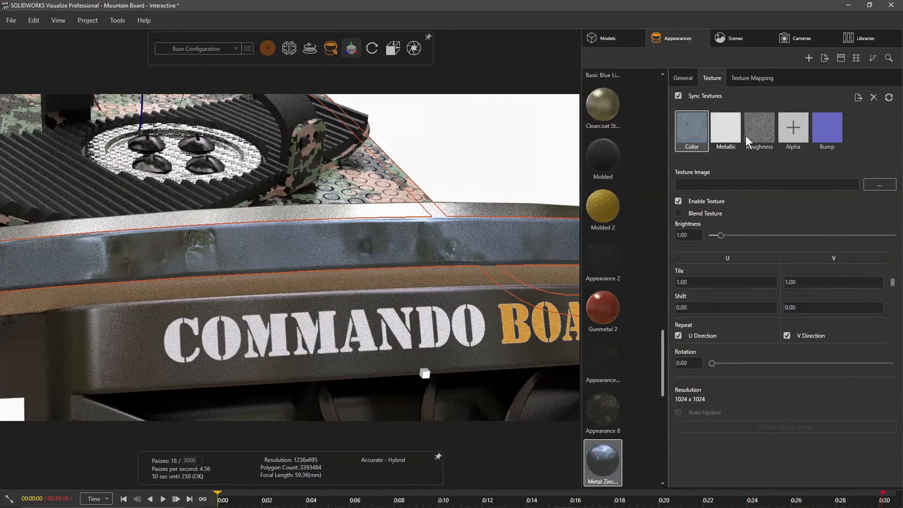
left_click(724, 128)
left_click(754, 129)
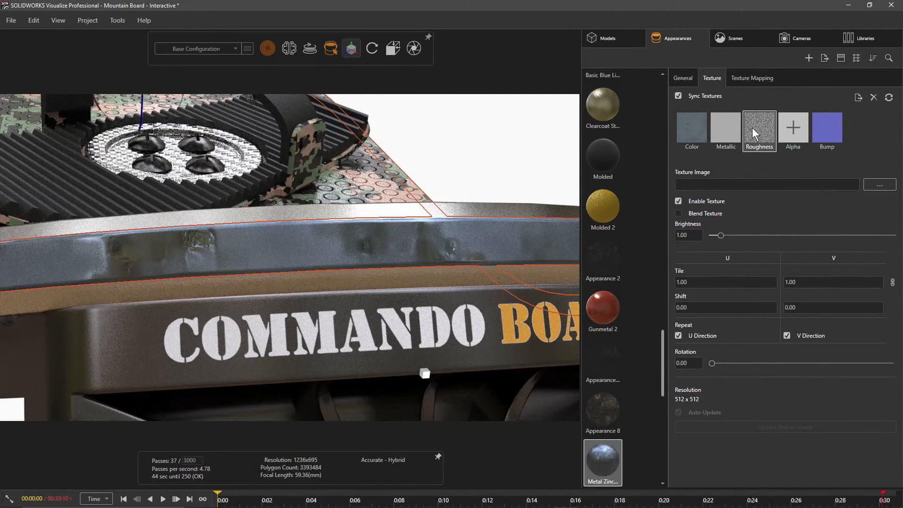
left_click(755, 78)
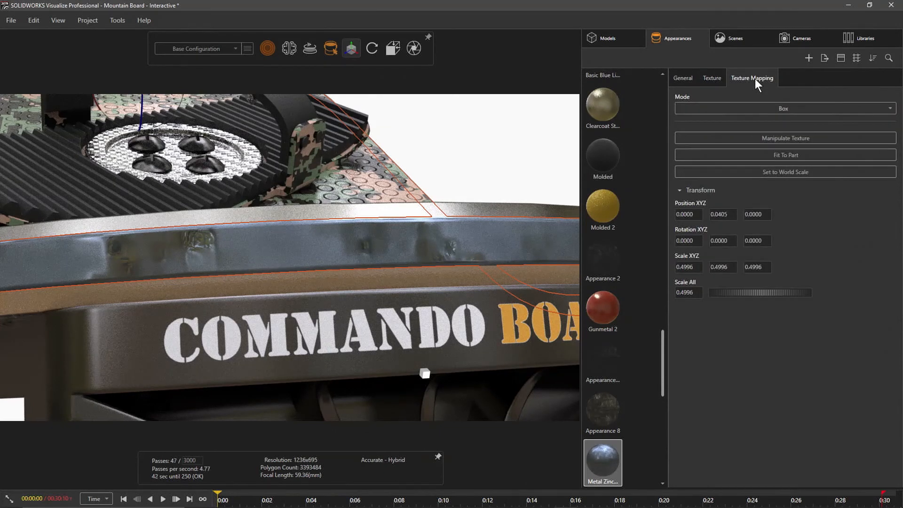
Keep the deck edge's texture mapping in Box mode, scale the Metal Zinc Blue texture down to a finer pattern, and clear the selection.
left_click(764, 111)
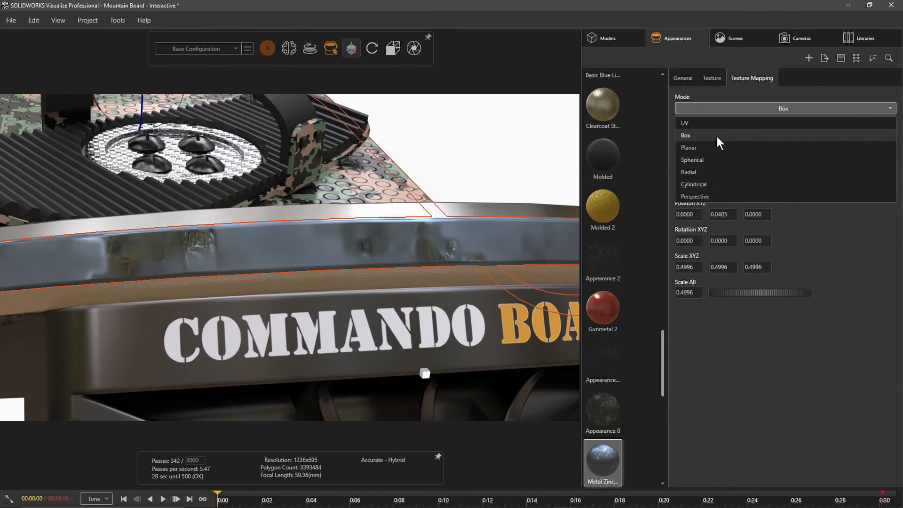
left_click(521, 229)
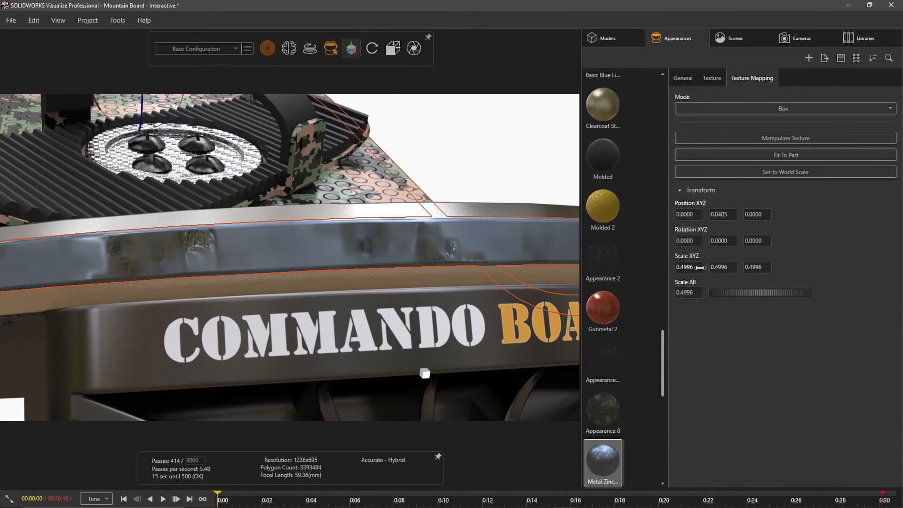
left_click_drag(700, 267, 341, 306)
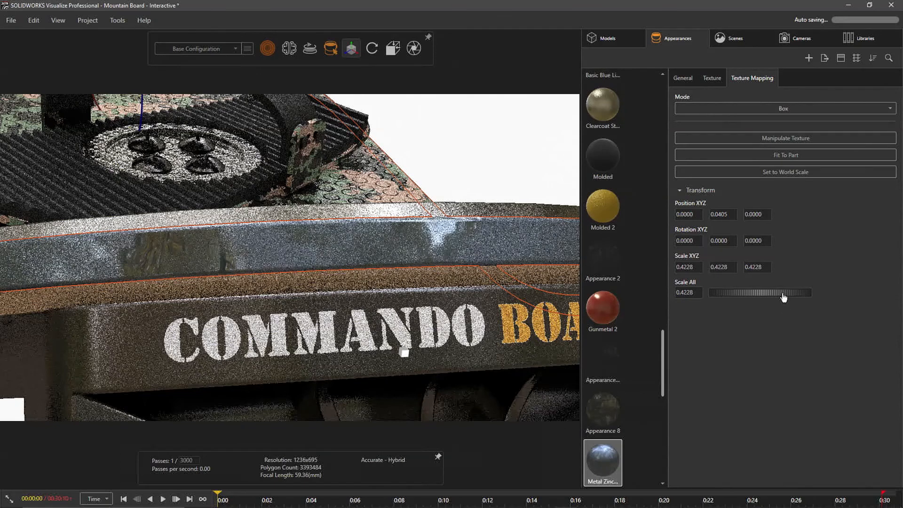
left_click_drag(782, 292, 574, 171)
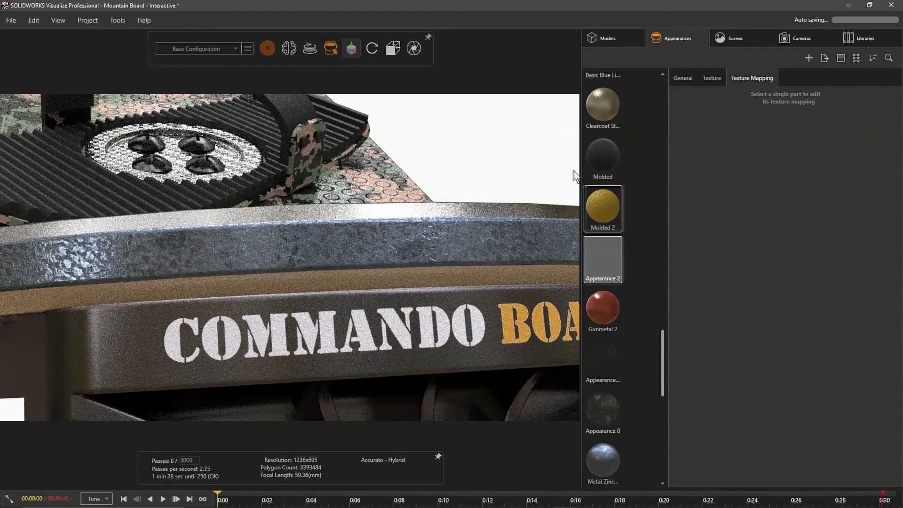
left_click(525, 156)
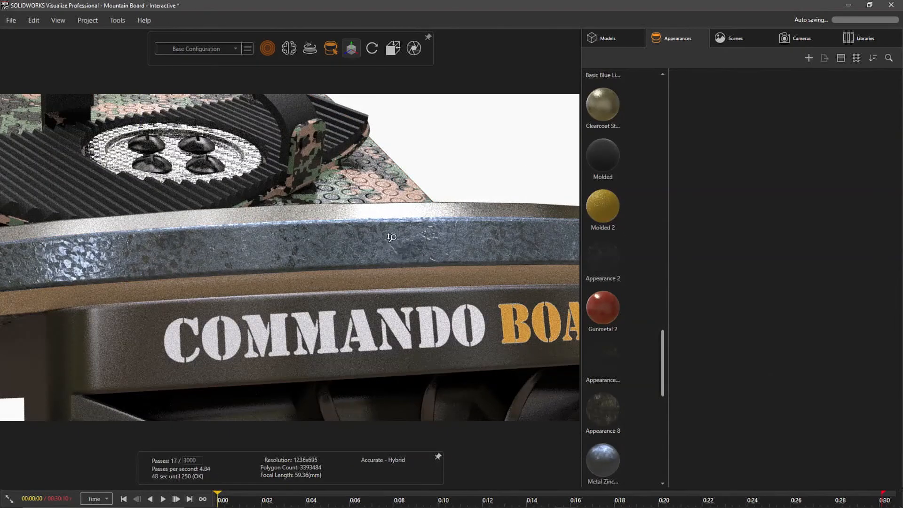
Examine the rescaled zinc texture on the deck edge up close and on the whole mountain board.
scroll(391, 237, "up", 5)
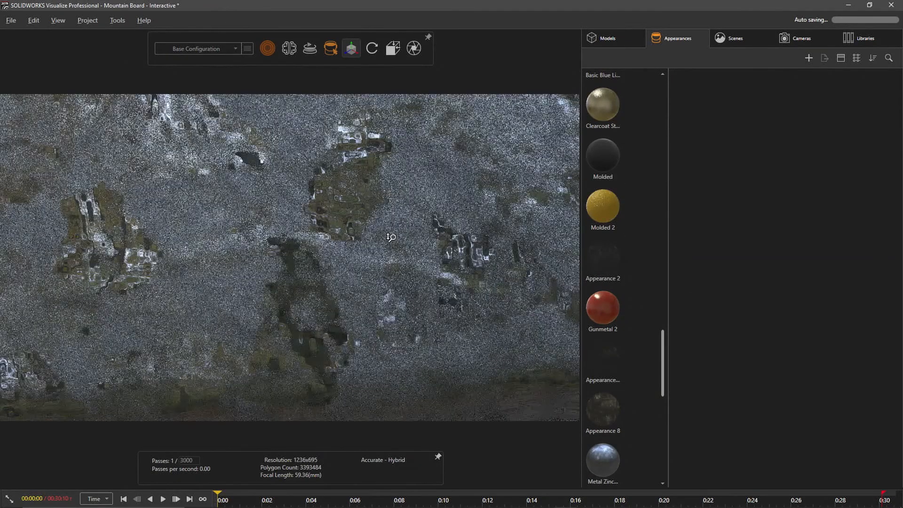
scroll(392, 237, "down", 5)
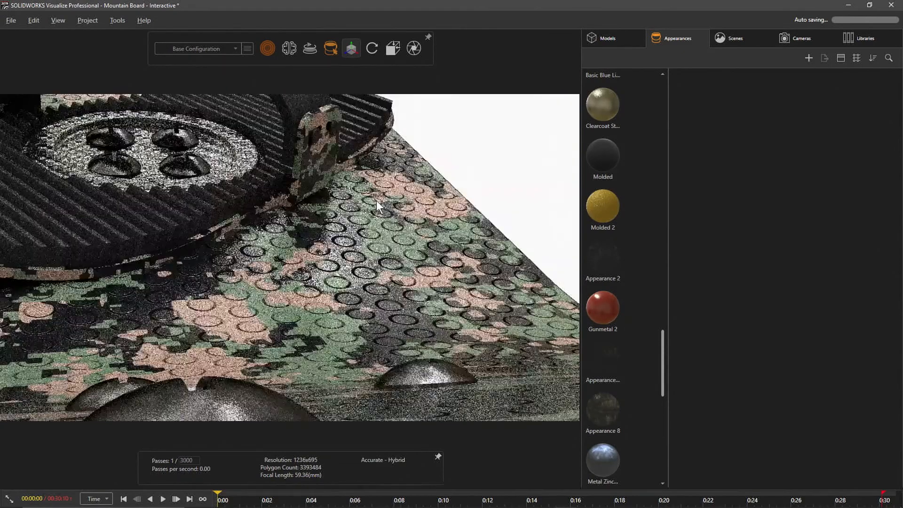
middle_click_drag(376, 201, 376, 199)
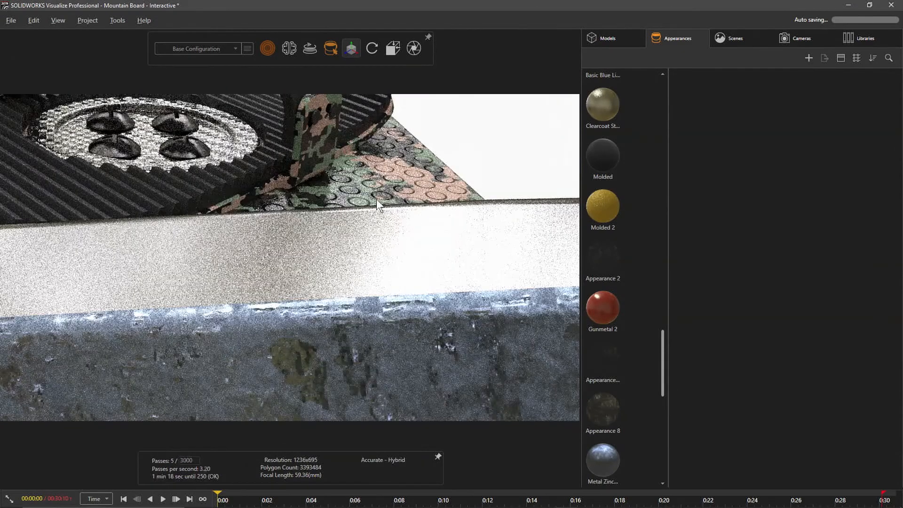
left_click_drag(376, 199, 372, 212)
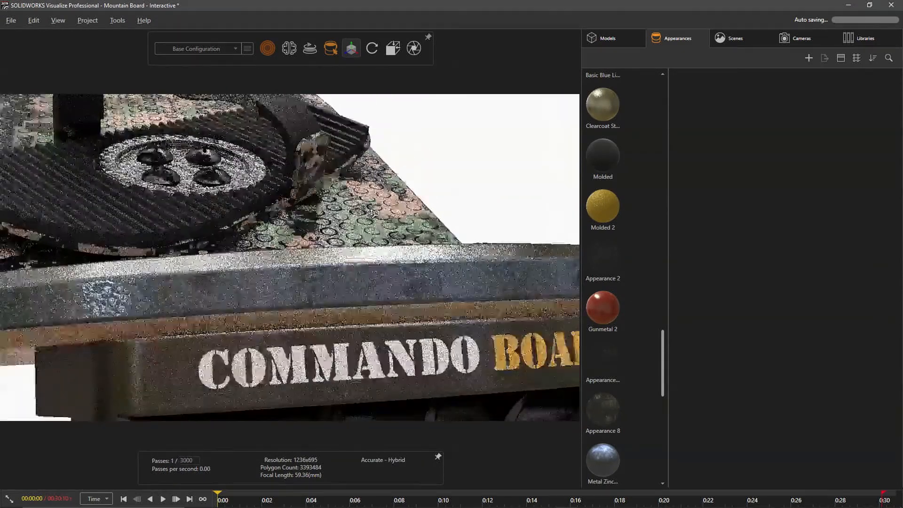
scroll(372, 213, "down", 5)
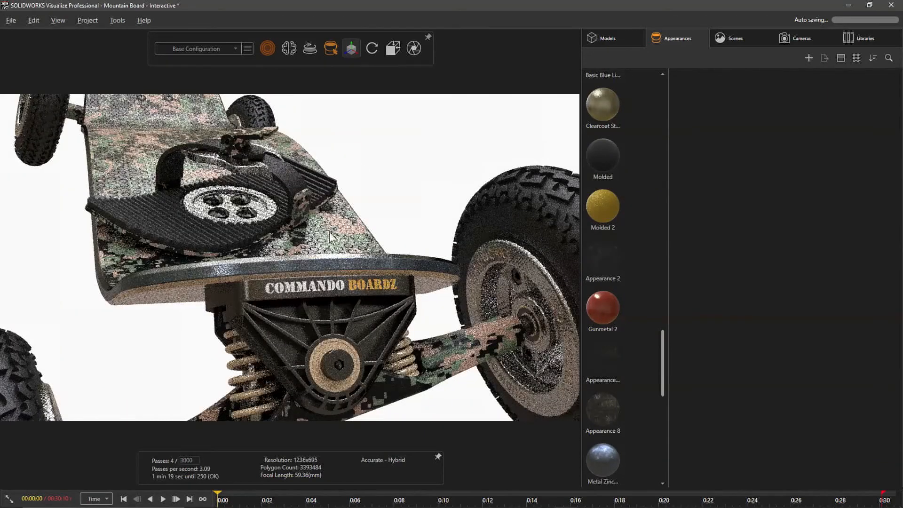
left_click_drag(329, 232, 352, 181)
scroll(355, 202, "down", 3)
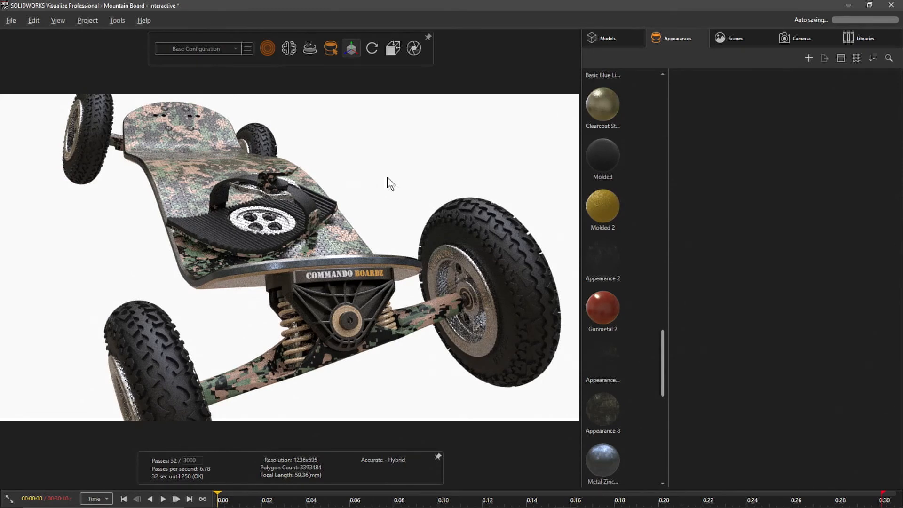
Apply the hexagon plate metal from the local library's Metal - MDL folder, under NVIDIA MDL Appearances, to the deck's top surface.
left_click(873, 42)
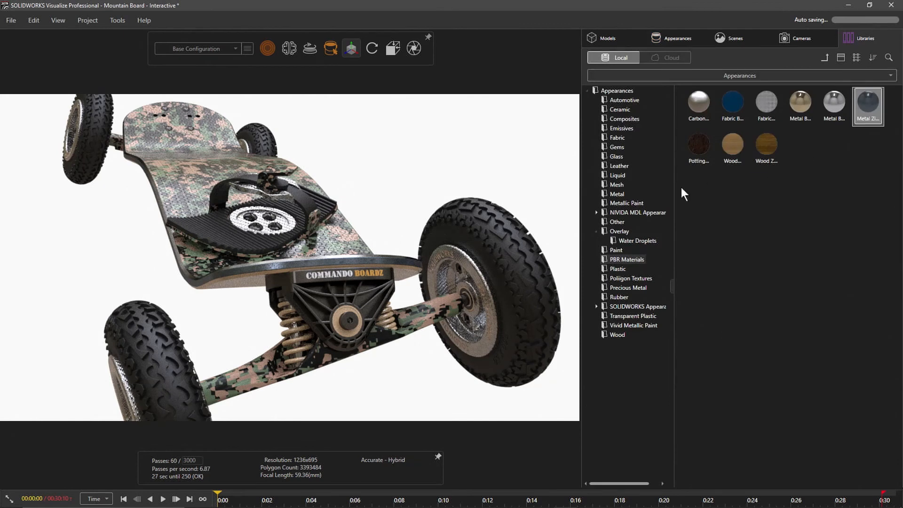
left_click(597, 212)
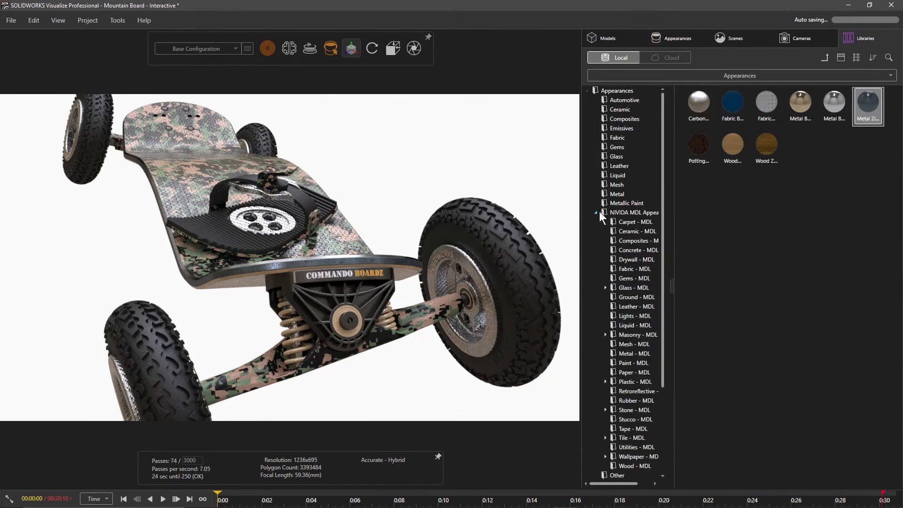
left_click(628, 354)
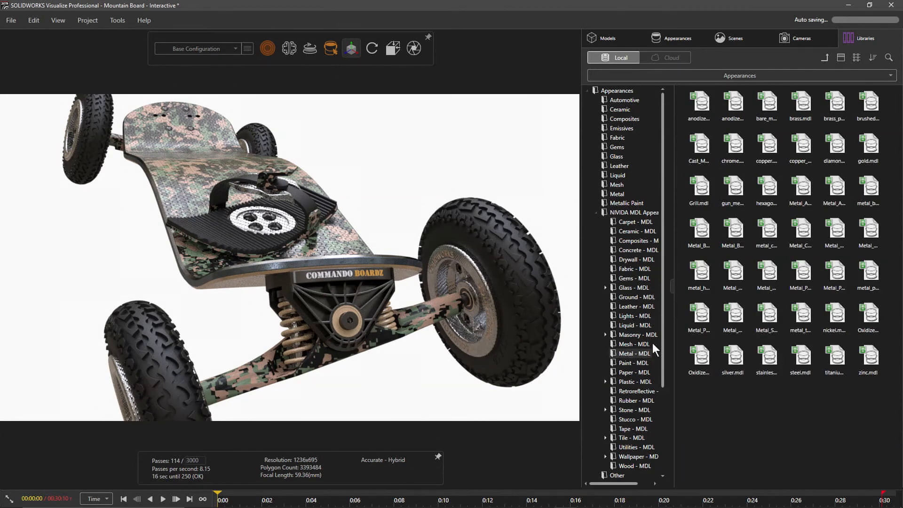
left_click_drag(764, 189, 278, 207)
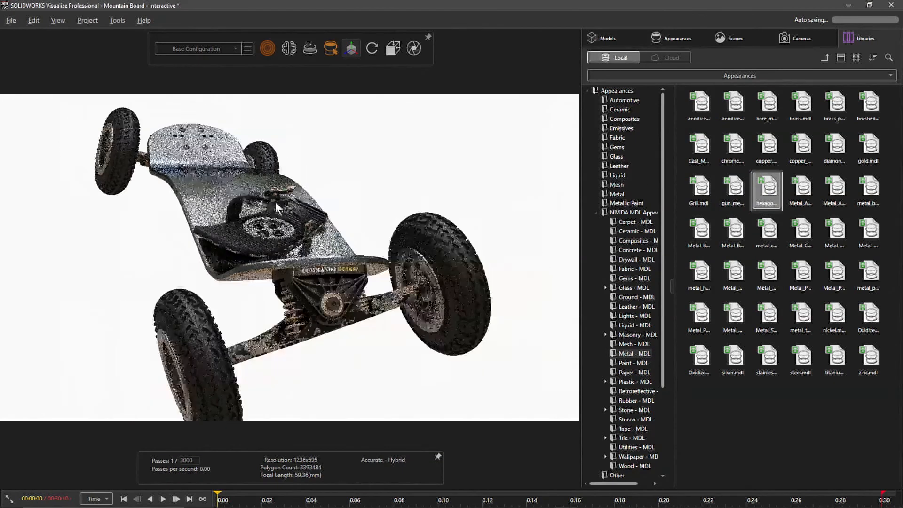
Examine the hexagon plate pattern on the deck's top surface around the foot binding and front edge.
middle_click_drag(278, 207, 380, 268)
scroll(256, 198, "up", 5)
scroll(382, 268, "up", 5)
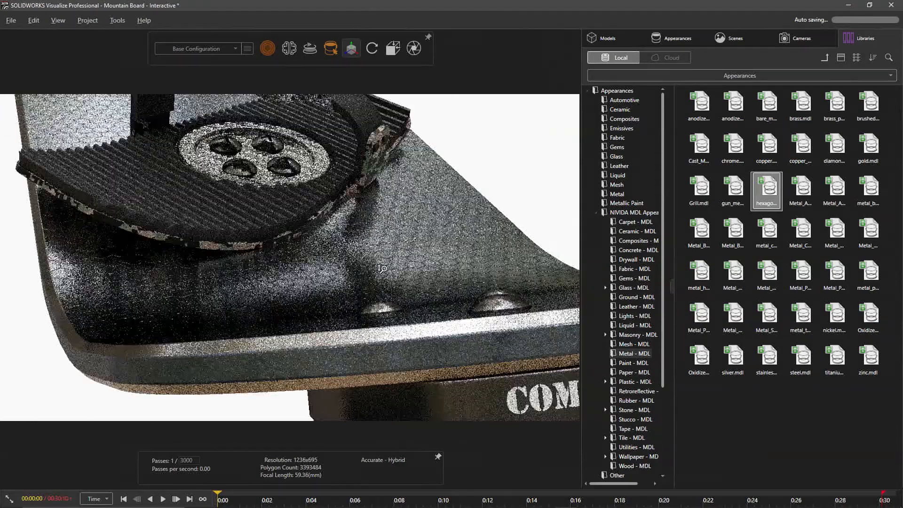
scroll(382, 268, "up", 8)
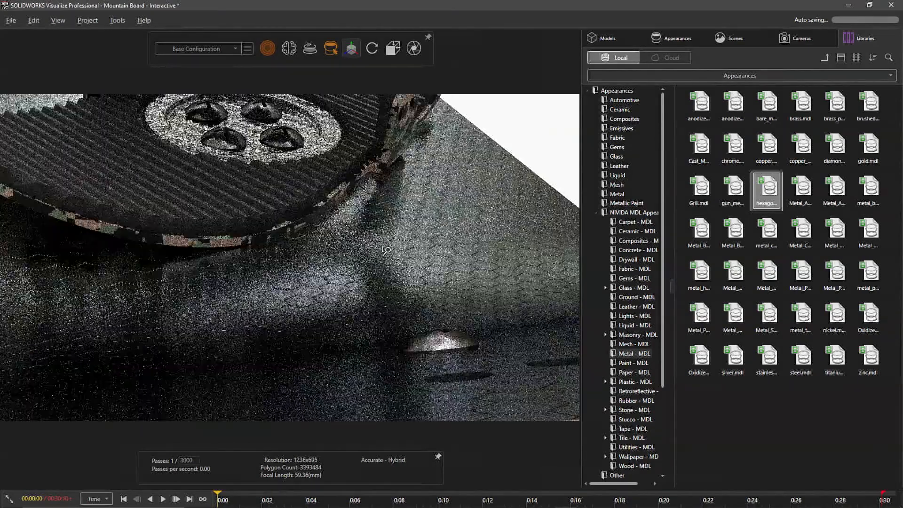
scroll(385, 250, "up", 6)
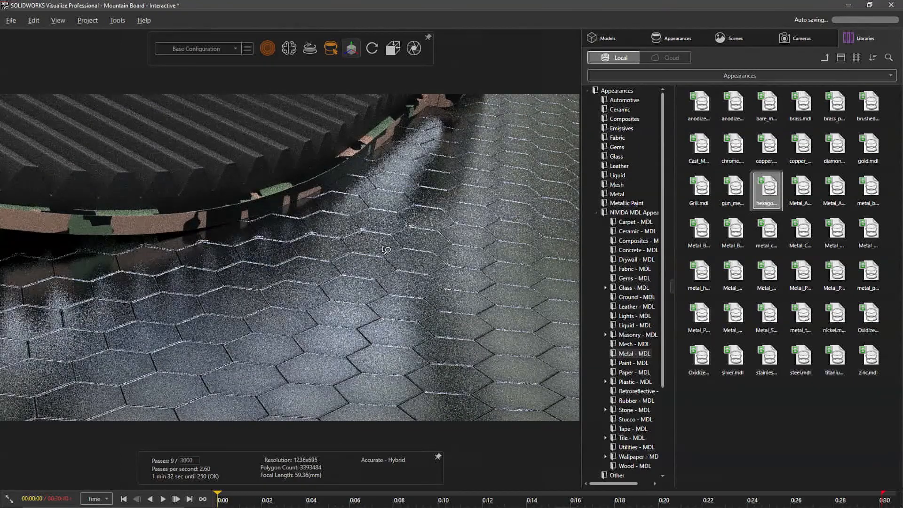
scroll(386, 250, "down", 8)
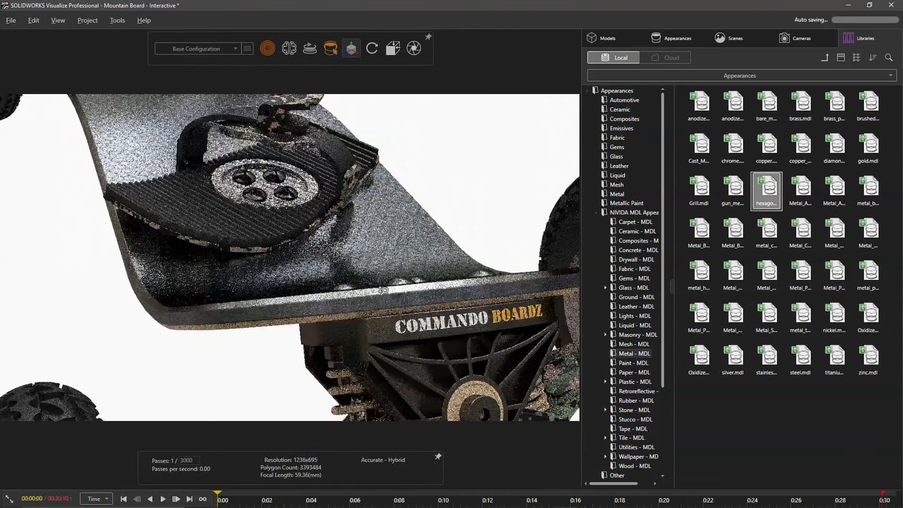
scroll(384, 290, "down", 5)
Select the deck's top surface and check its Texture and Texture Mapping settings under the appearance selection.
left_click(188, 162)
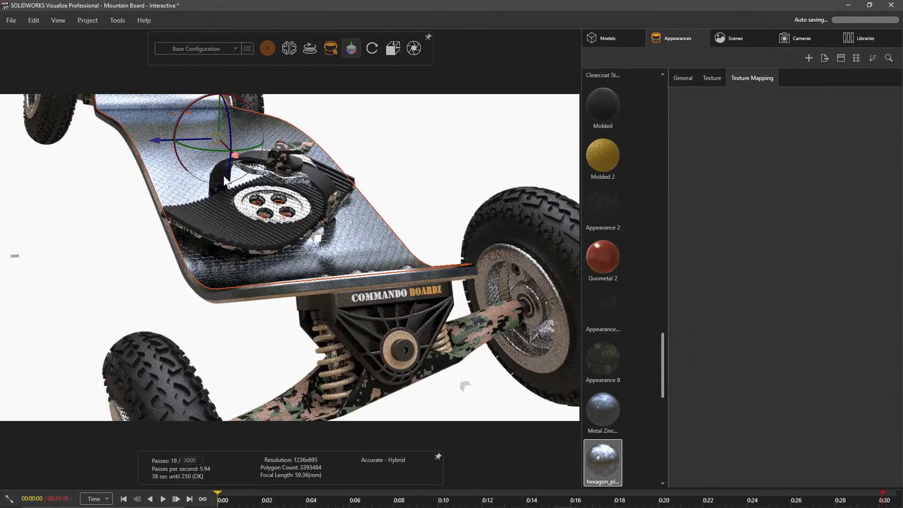
mouse_move(384, 168)
left_mouse_down()
mouse_move(394, 213)
mouse_move(389, 166)
left_mouse_up()
left_click(389, 166)
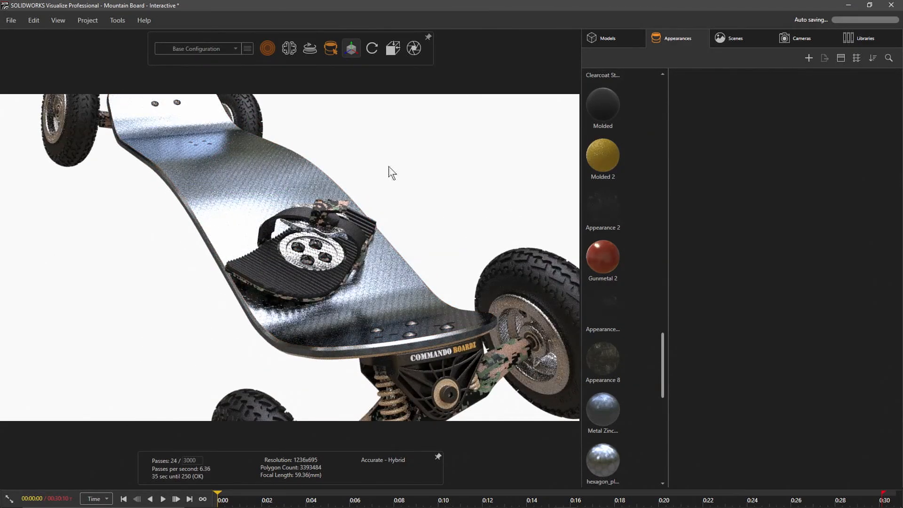
left_click(380, 286)
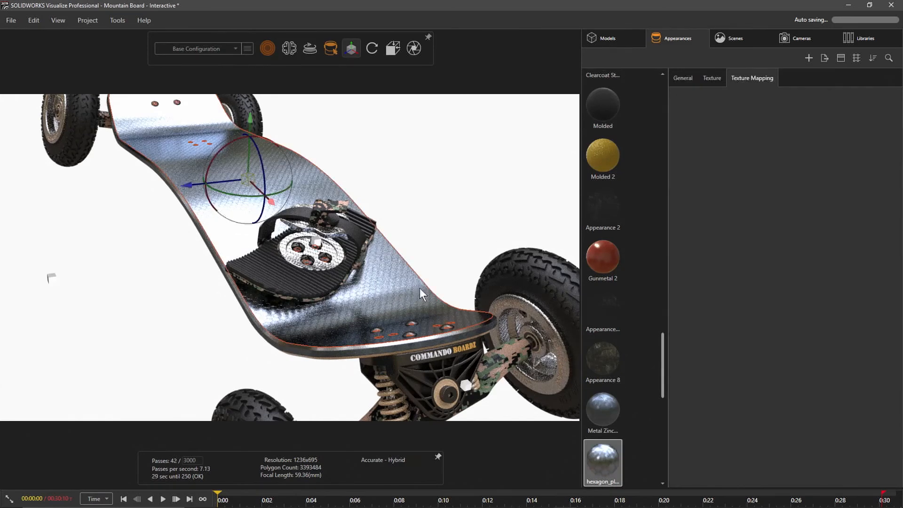
left_click(718, 79)
left_click(732, 82)
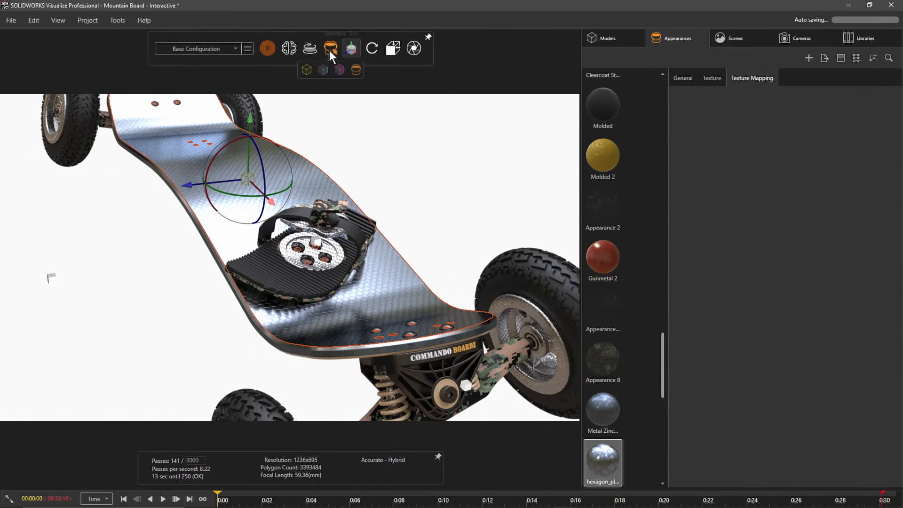
Switch to part selection, set the deck top's texture mapping Scale All to 0.2681, and clear the selection.
mouse_move(330, 50)
key("super+plus")
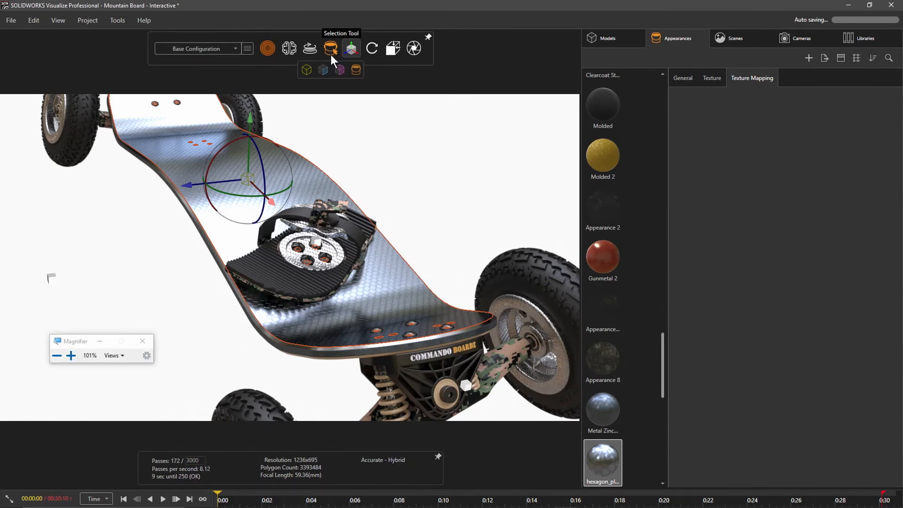
key("super+plus")
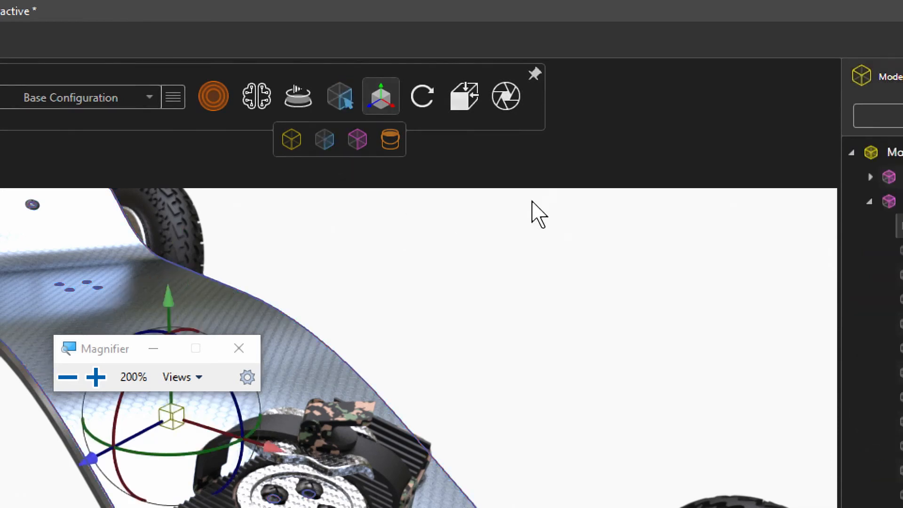
key("super+Escape")
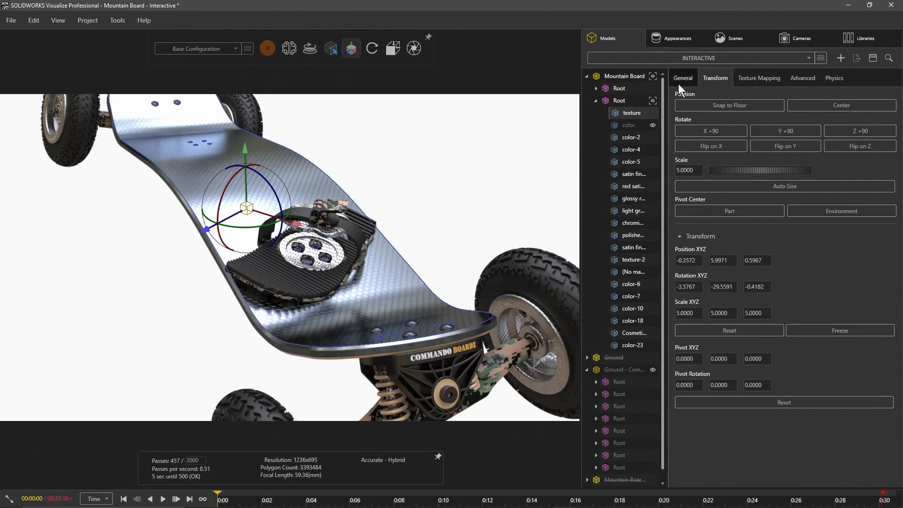
left_click(746, 80)
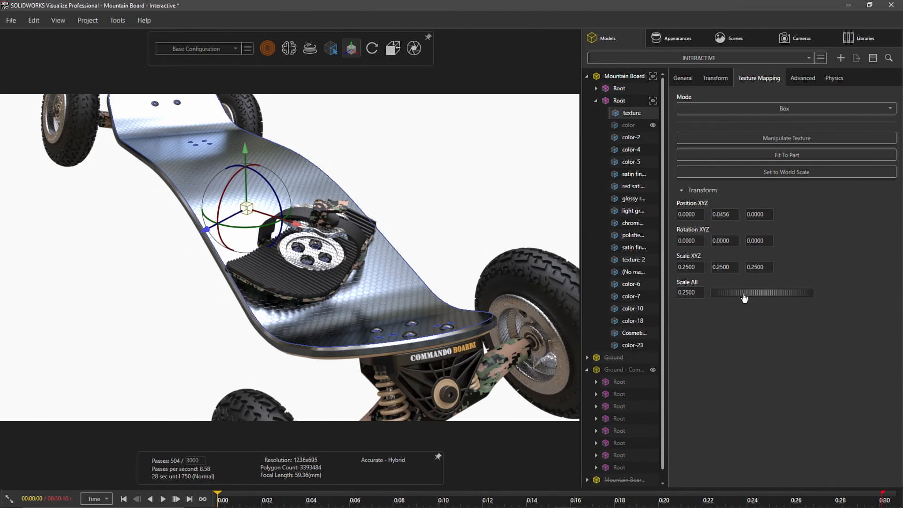
left_click_drag(744, 295, 629, 294)
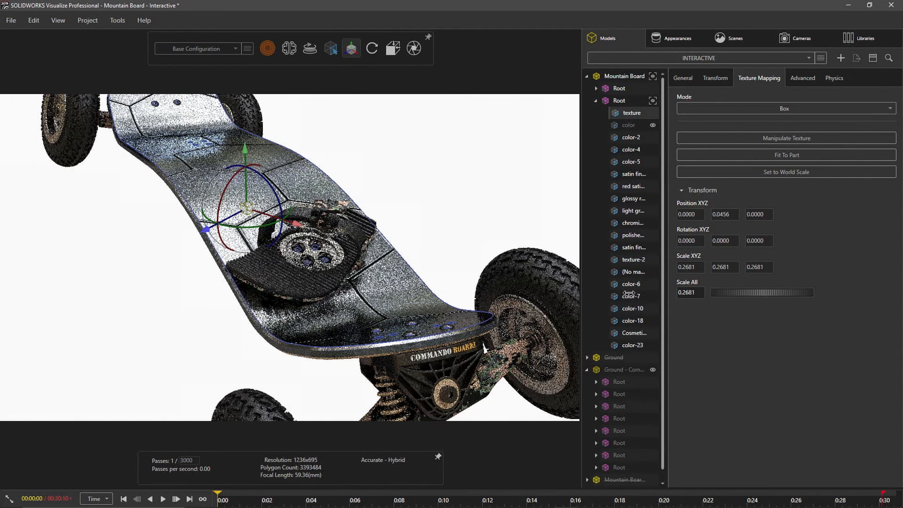
left_click(462, 182)
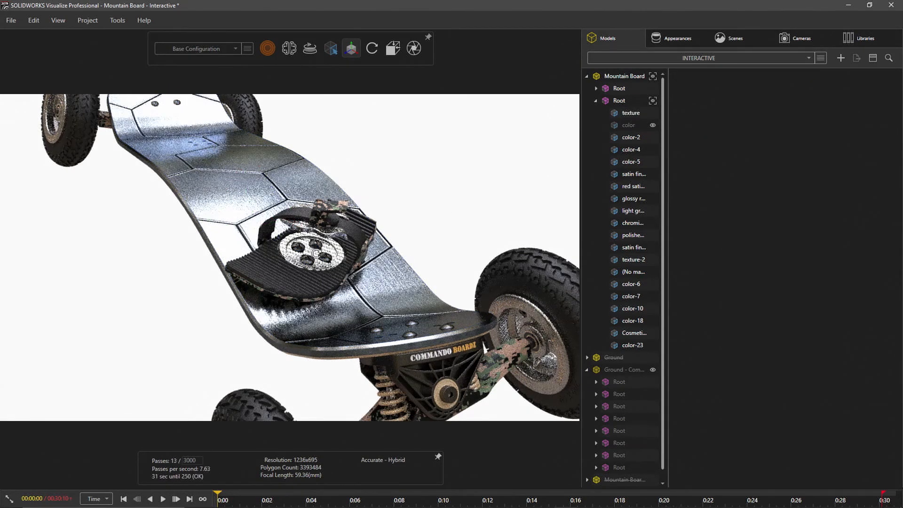
Set the autumn_crossing_8k scene's Background Type to Environment and return to the model tree.
middle_click_drag(316, 254, 402, 189)
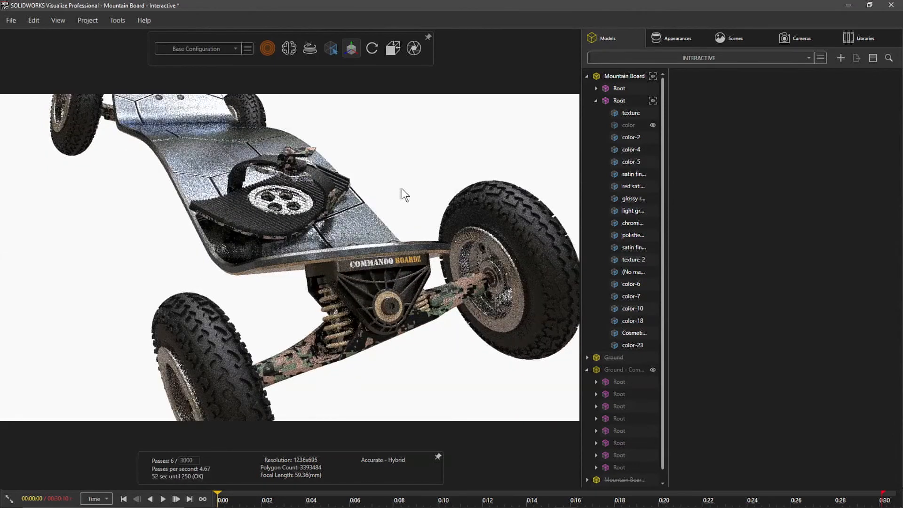
key("alt")
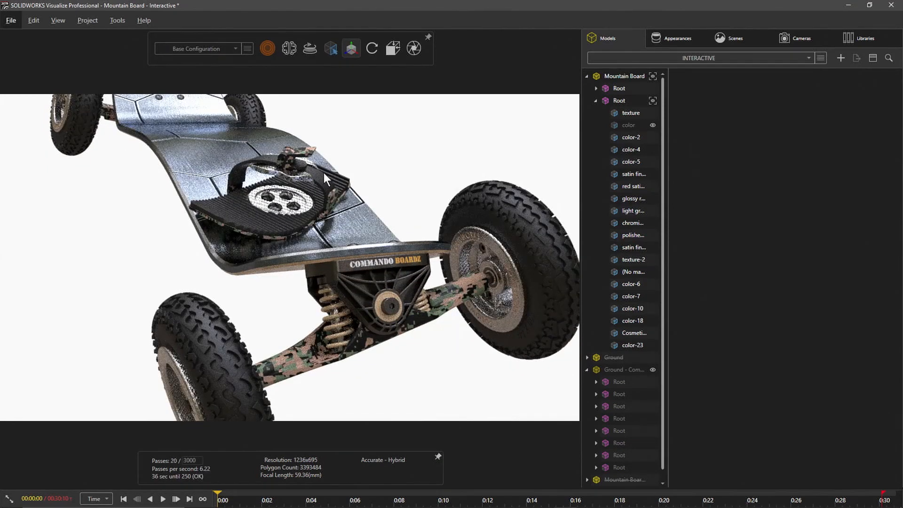
middle_click_drag(323, 176, 265, 177)
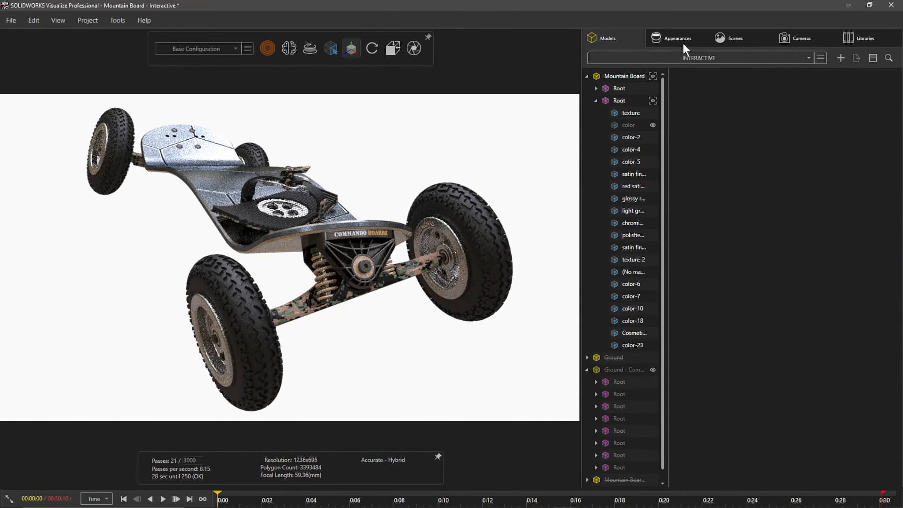
left_click(727, 38)
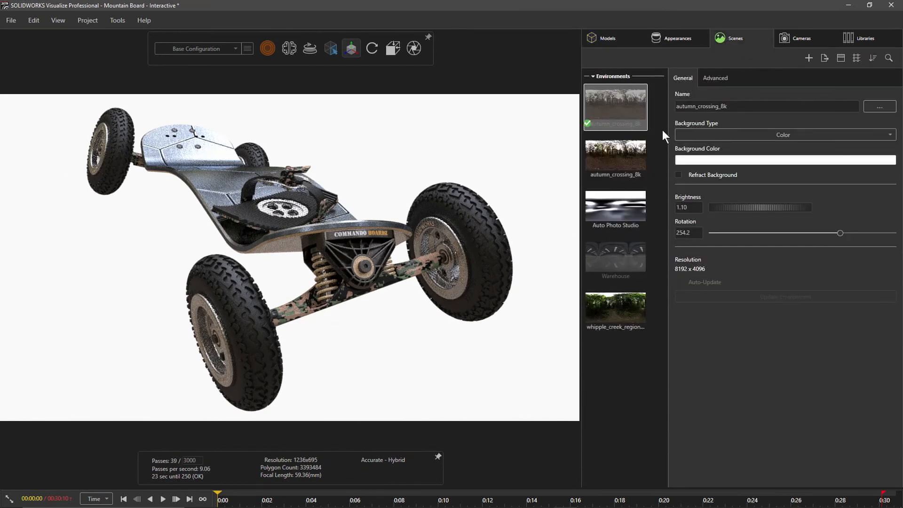
left_click(735, 138)
left_click(724, 148)
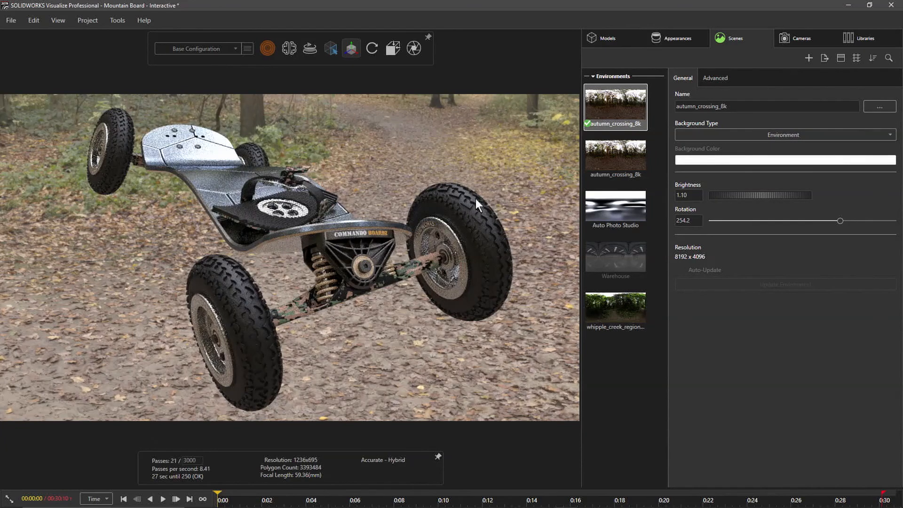
left_click(608, 39)
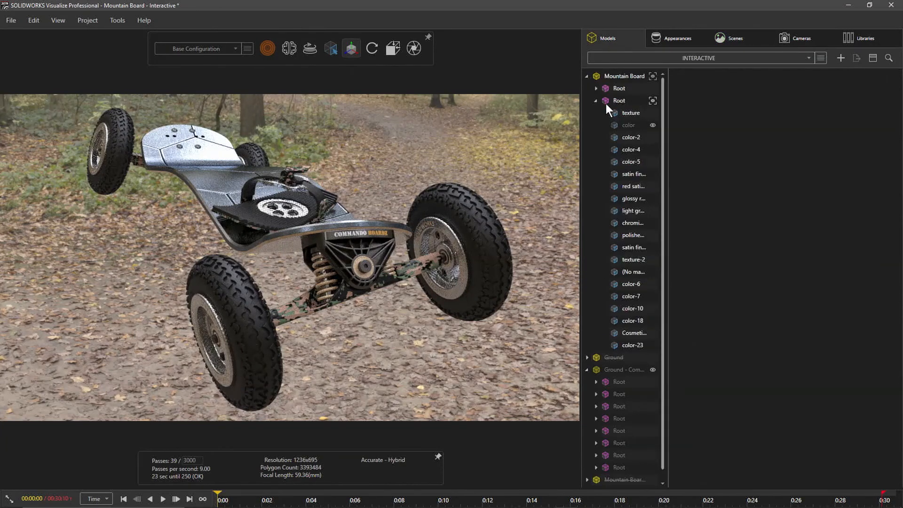
Collapse the Mountain Board model in the tree and show the Ground - Complete model beneath the board.
left_click(589, 77)
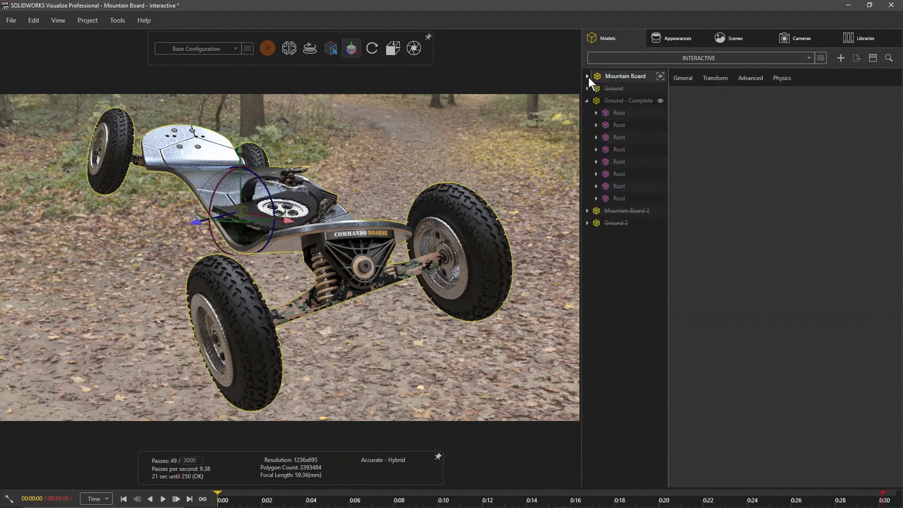
left_click(661, 101)
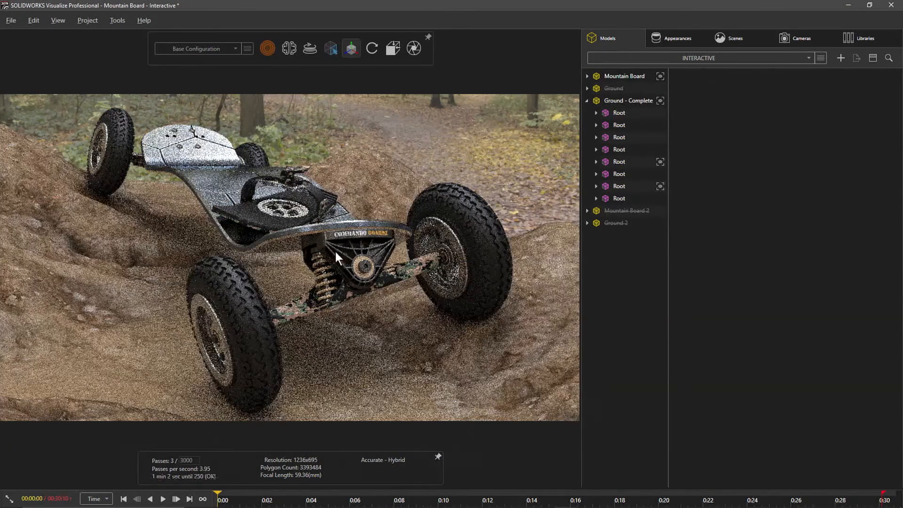
left_click_drag(334, 248, 354, 219)
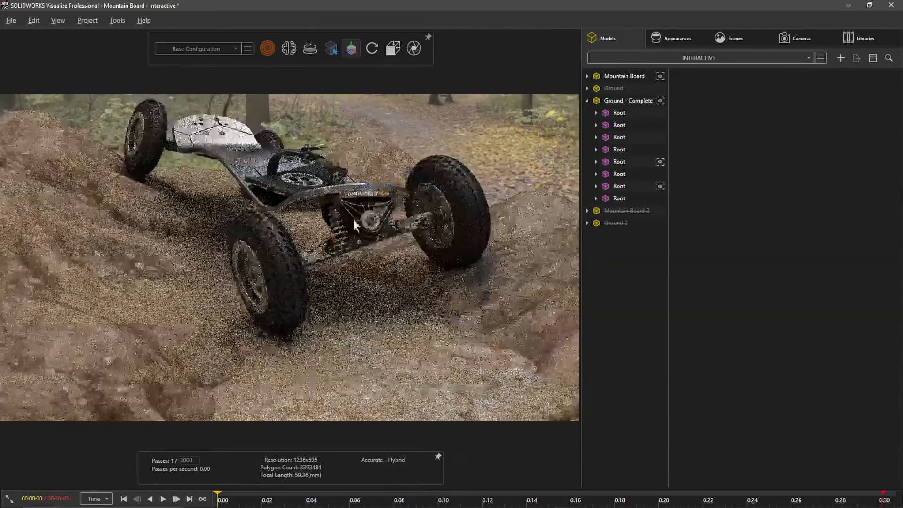
left_click_drag(343, 258, 345, 242)
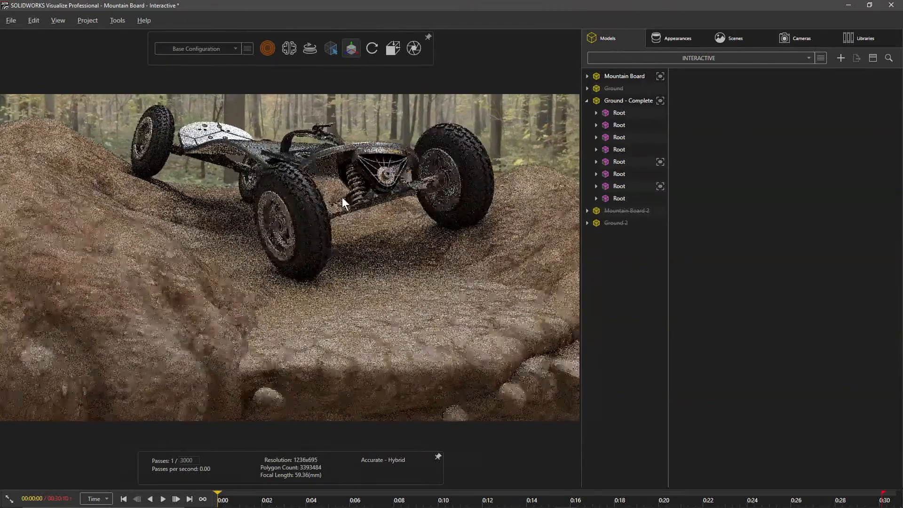
middle_click_drag(297, 173, 308, 188)
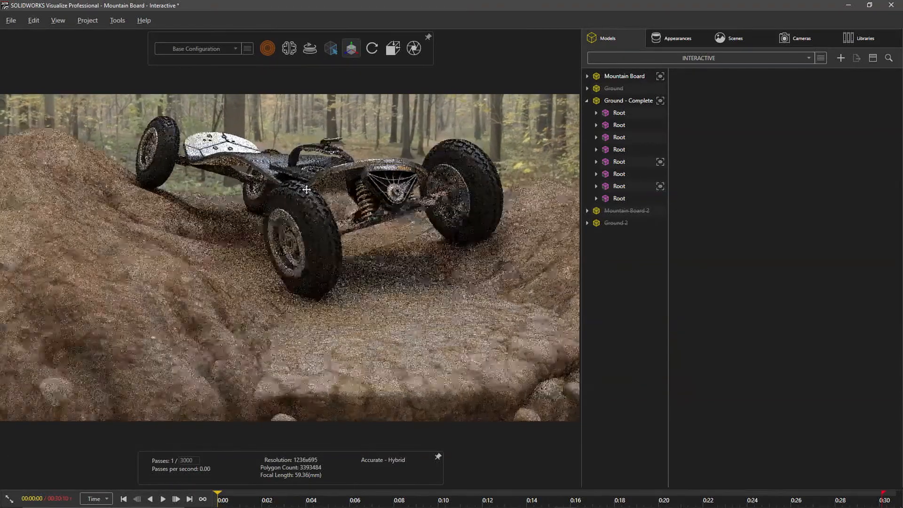
left_click_drag(309, 188, 327, 190)
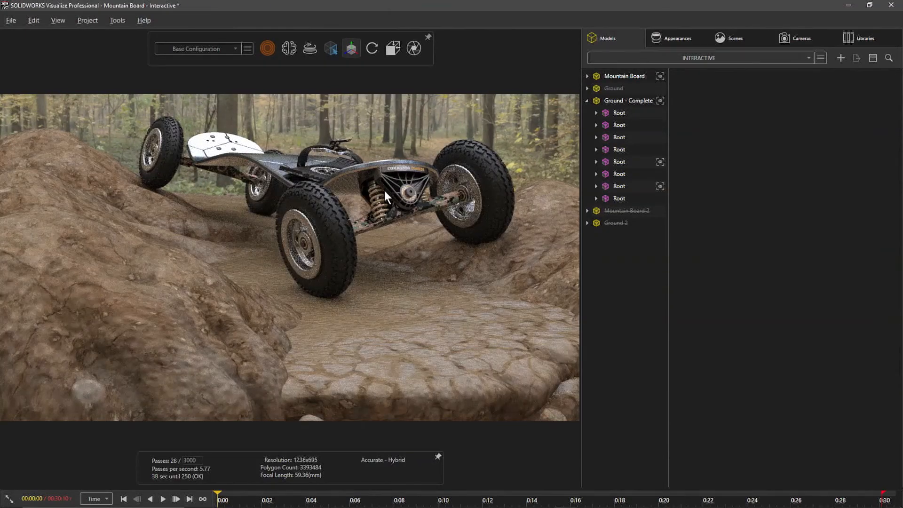
left_click_drag(381, 242, 354, 241)
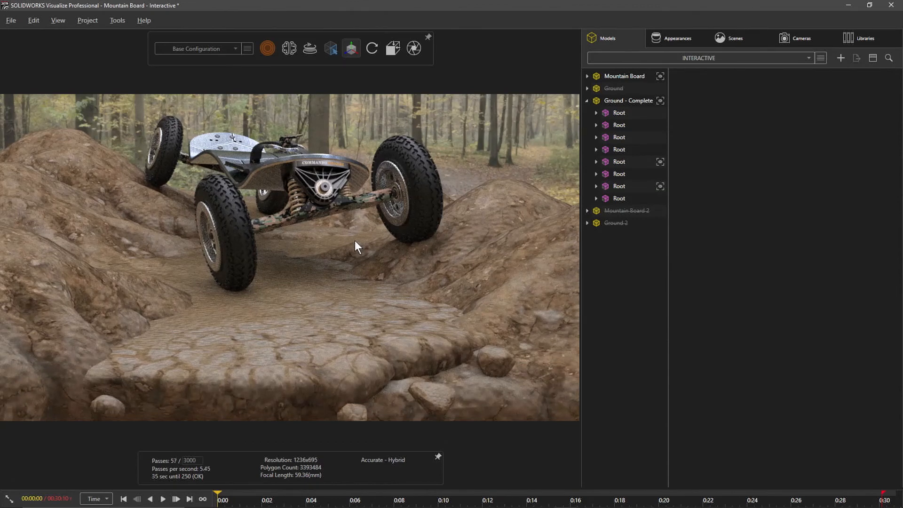
Examine the rocky ground model and how the board sits on it, from the front, from above and from the side.
left_click(290, 238)
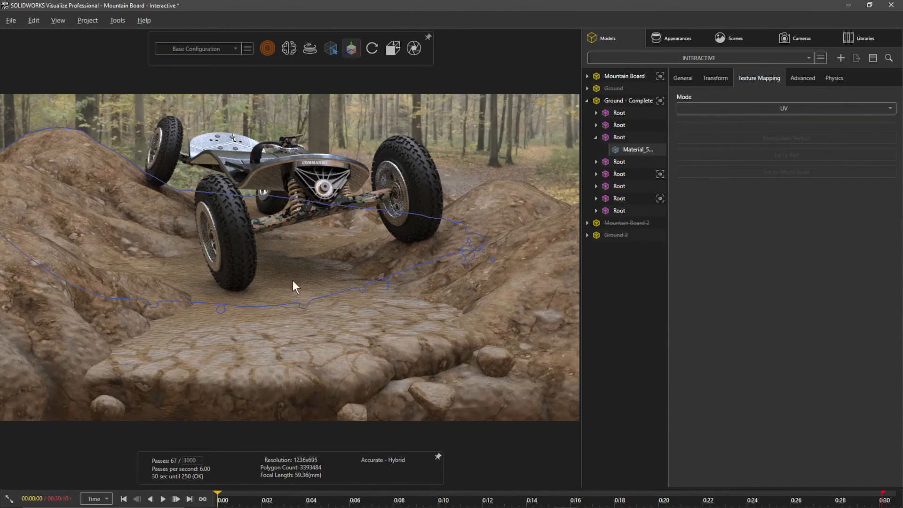
left_click(387, 103)
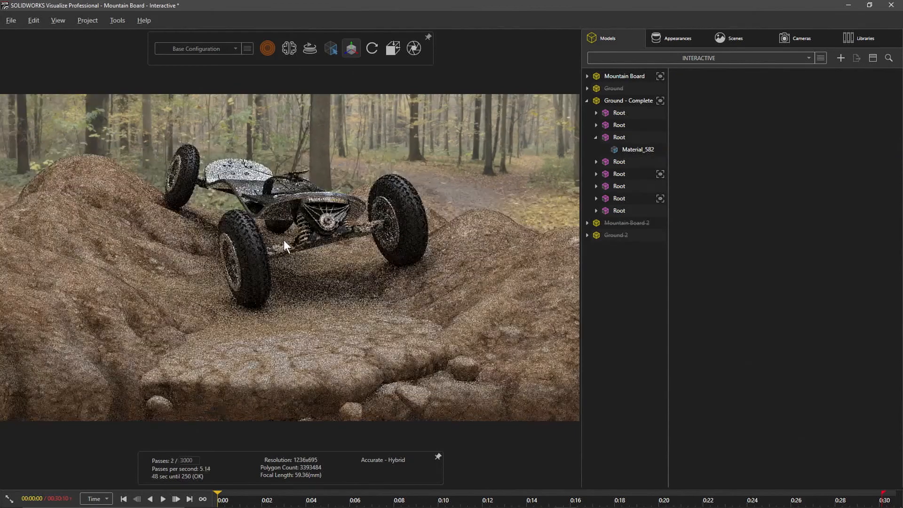
left_click_drag(284, 241, 301, 393)
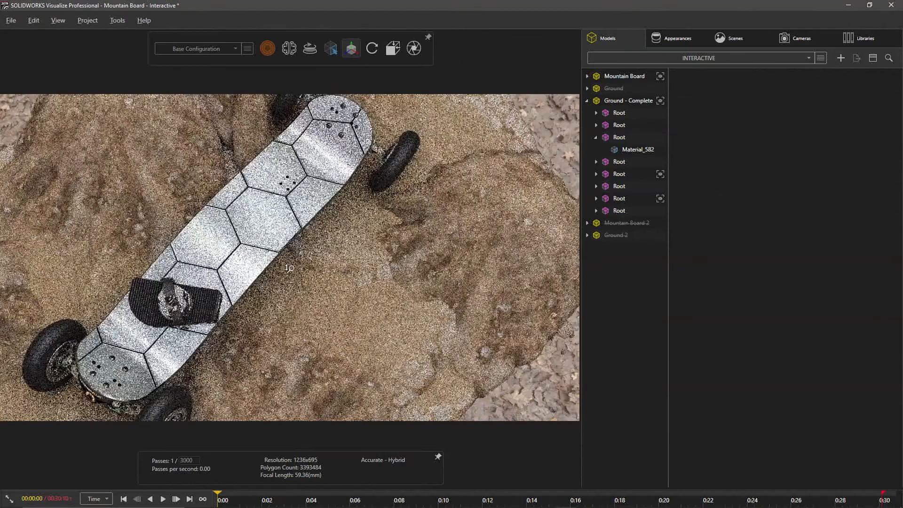
scroll(291, 298, "down", 4)
left_click_drag(291, 299, 304, 314)
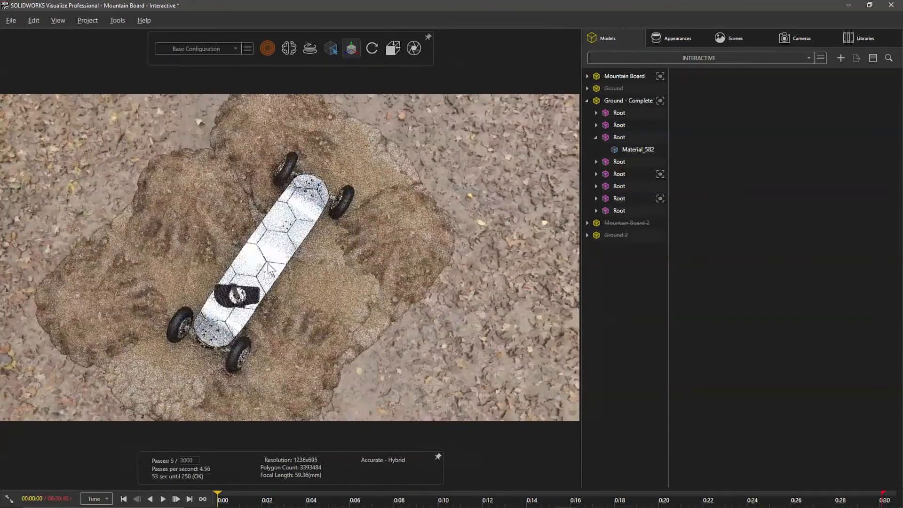
left_click_drag(254, 256, 261, 214)
left_click_drag(240, 346, 326, 348)
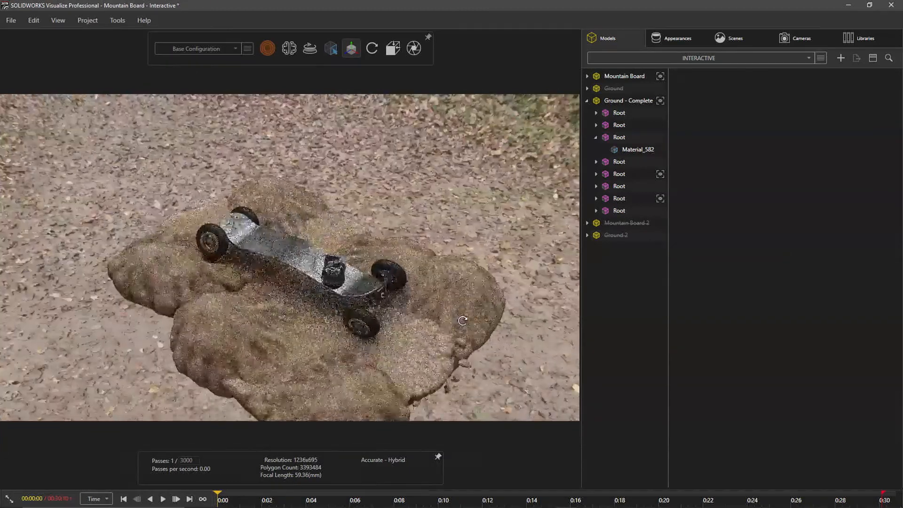
middle_click_drag(326, 348, 305, 236)
scroll(329, 292, "up", 3)
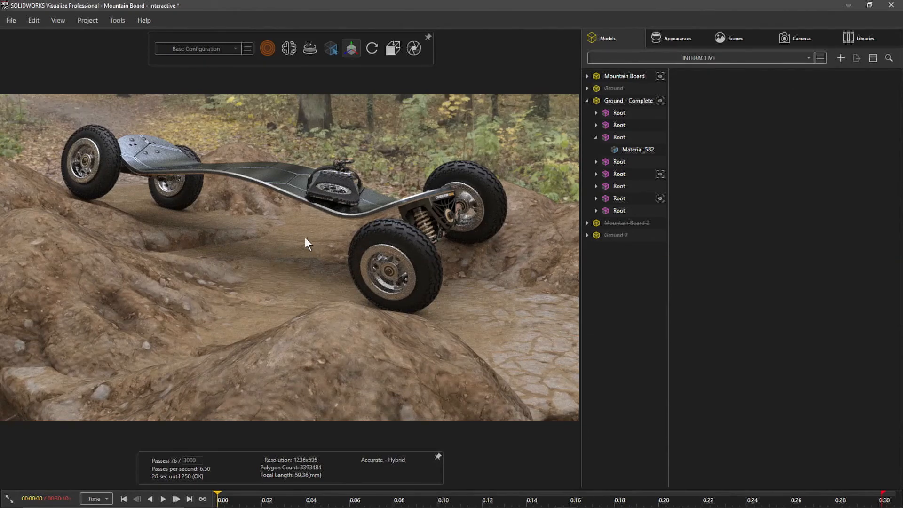
left_click_drag(369, 254, 200, 258)
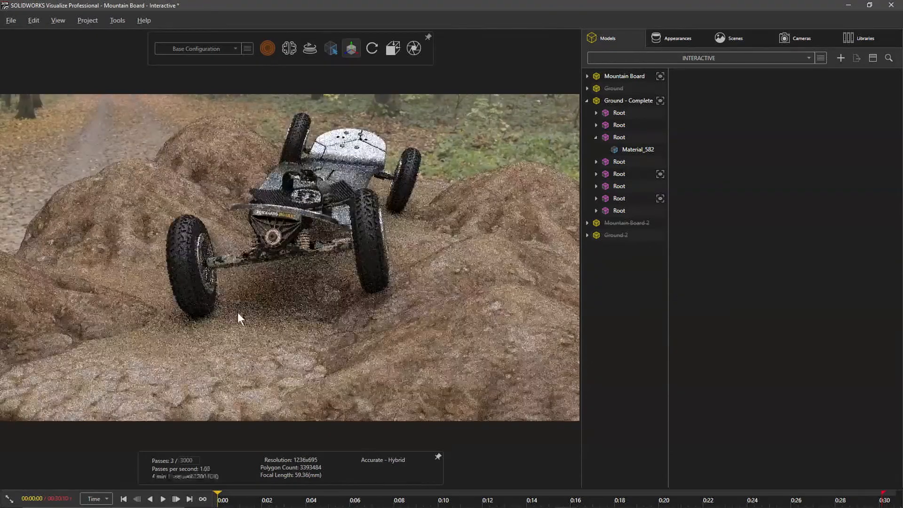
Expand the animation timeline, activate Camera 2 and frame the board in a low front three-quarter view.
left_click(9, 499)
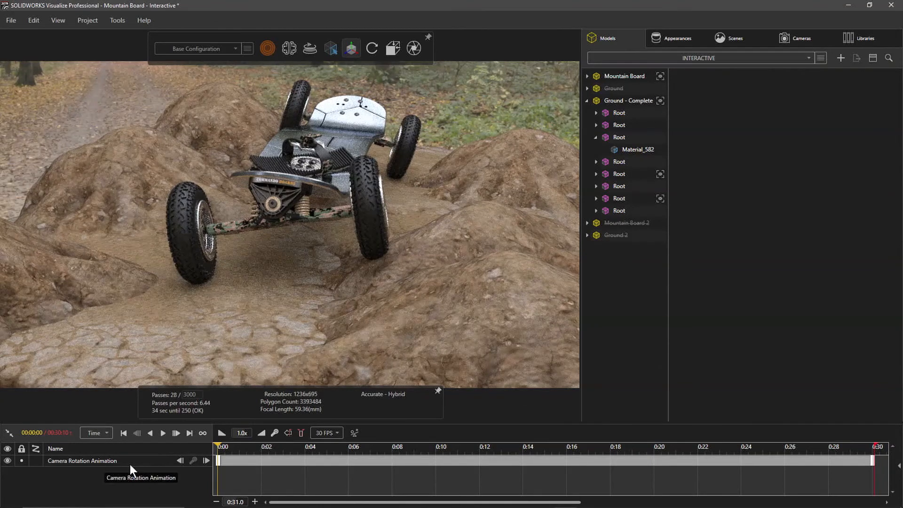
left_click(812, 39)
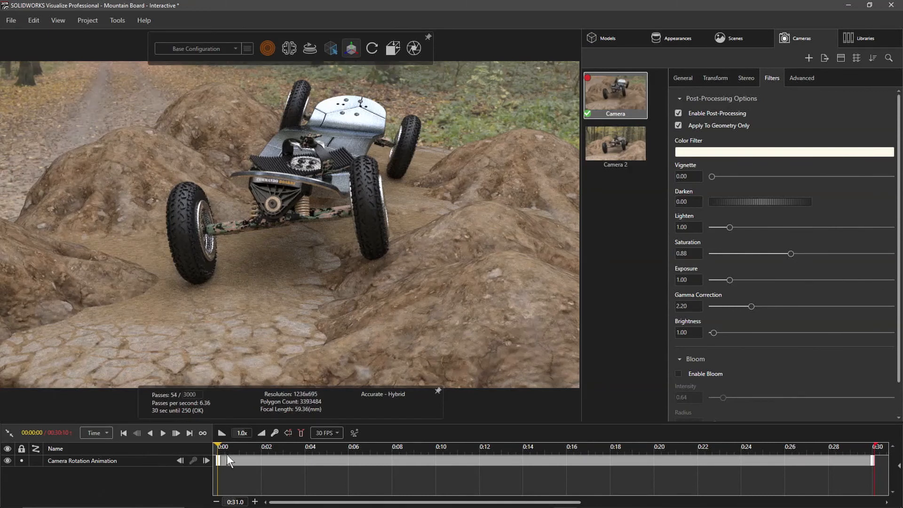
double_click(630, 150)
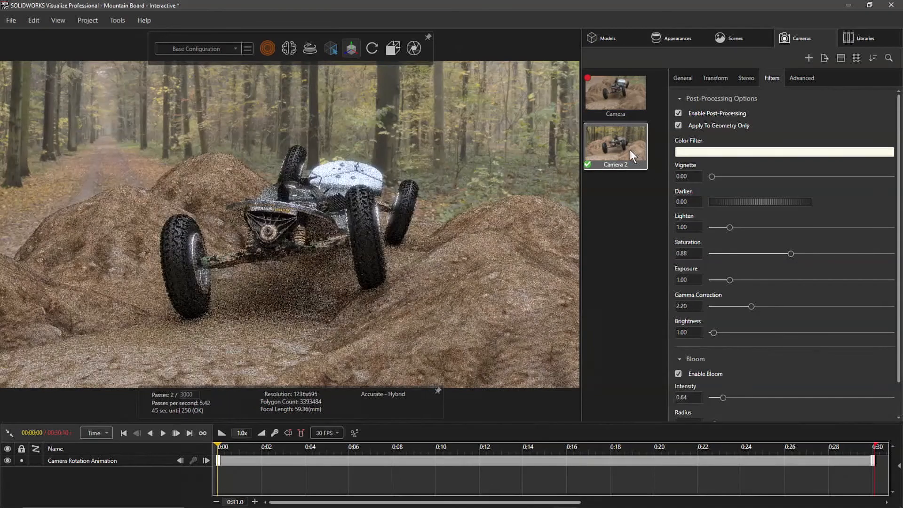
left_click_drag(450, 254, 554, 221)
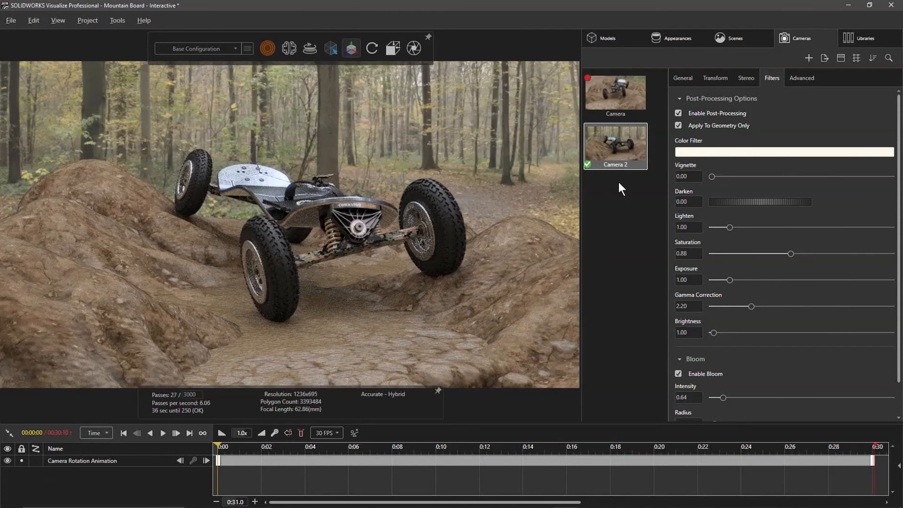
Add a focus rotation animation to Camera 2.
right_click(626, 144)
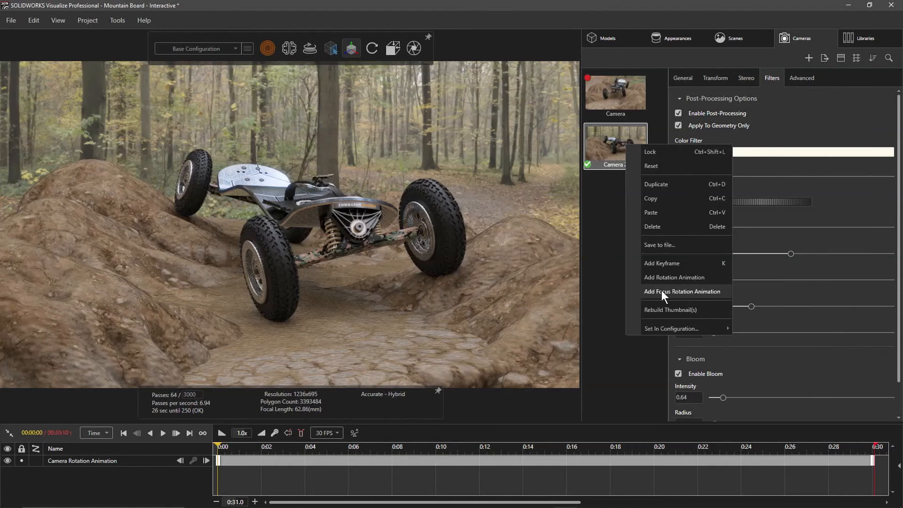
key("super+plus")
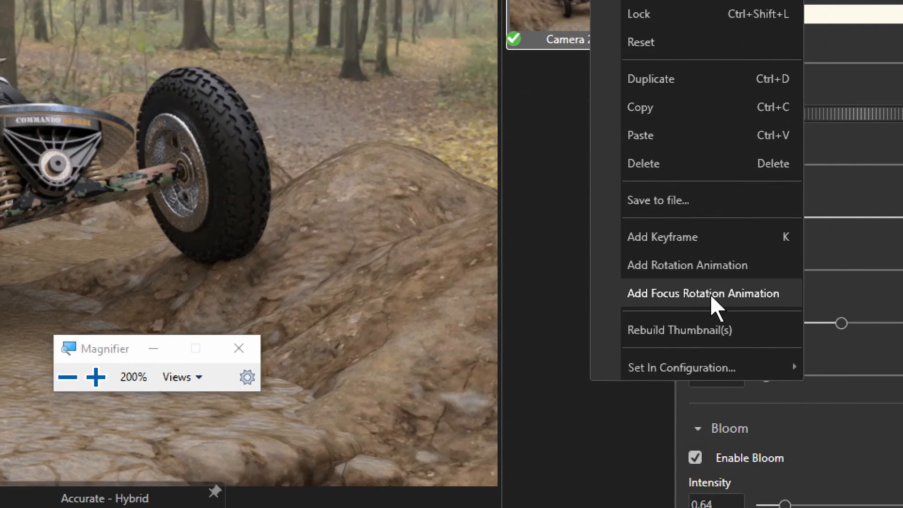
left_click(696, 295)
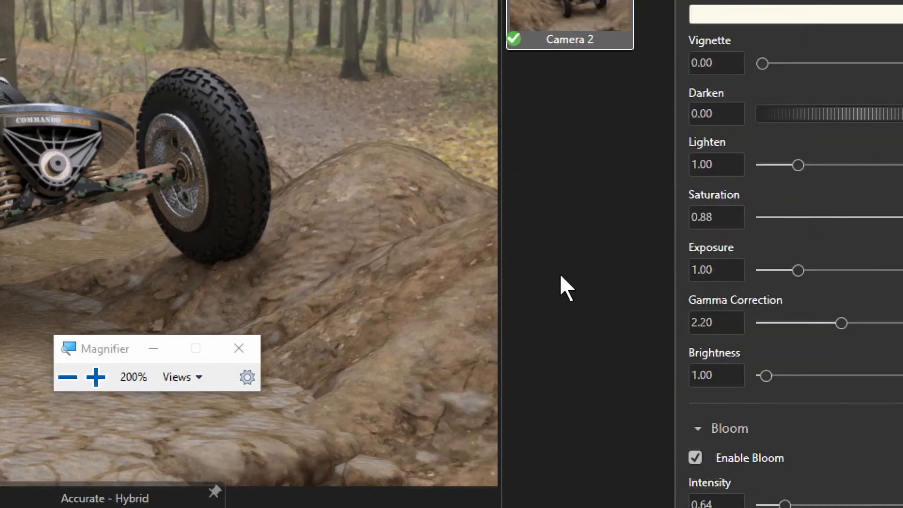
key("super+Escape")
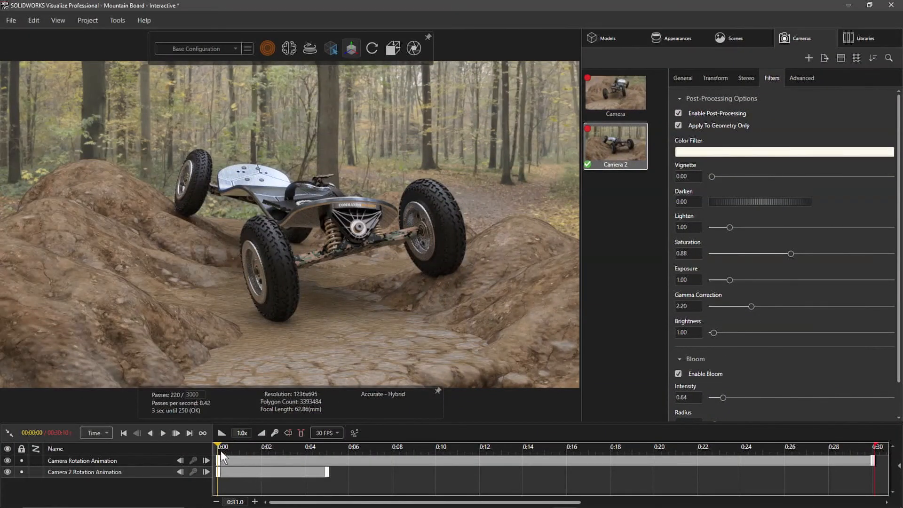
Scrub the Camera 2 rotation to about 3 seconds and look at the board and ground from above.
left_click_drag(219, 450, 286, 458)
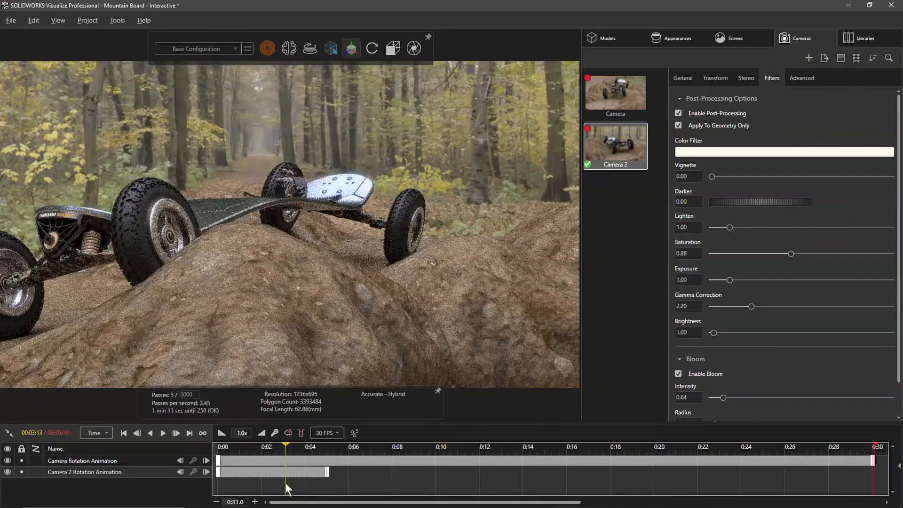
left_click_drag(284, 357, 298, 280)
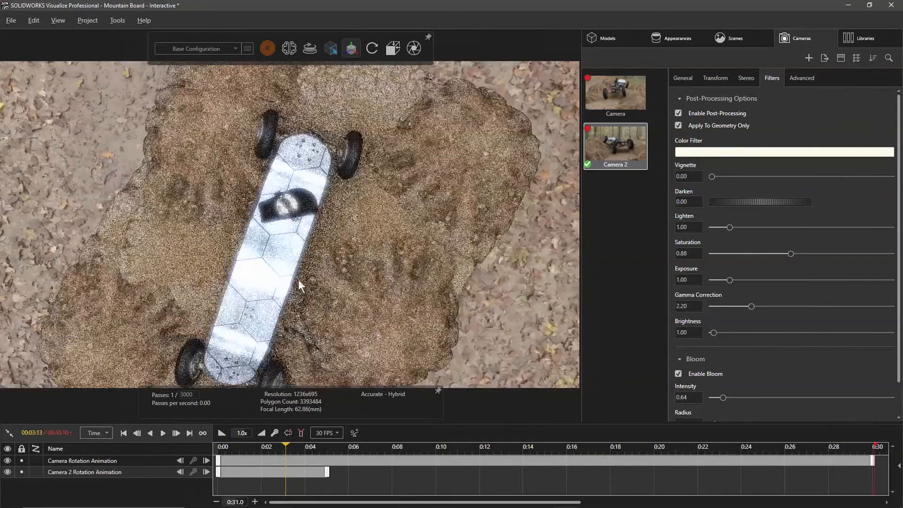
middle_click_drag(298, 270, 244, 324)
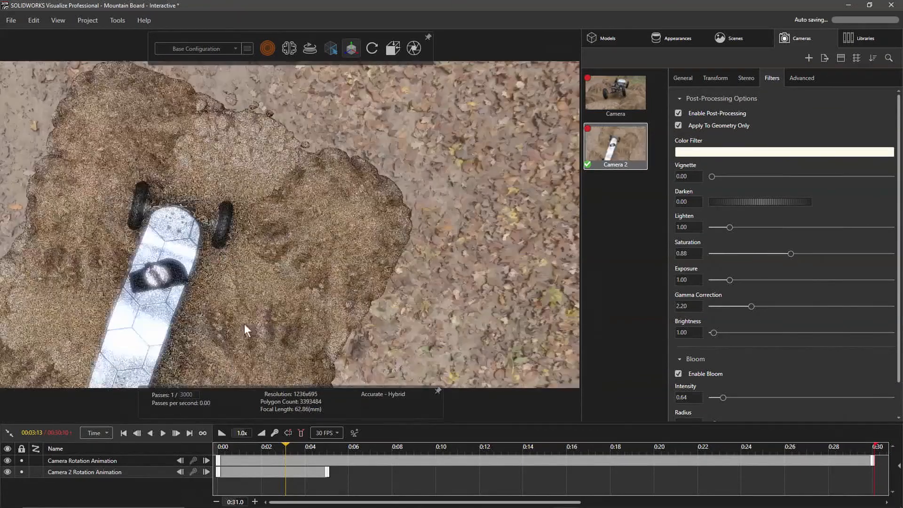
scroll(245, 325, "down", 3)
middle_click_drag(325, 286, 368, 323)
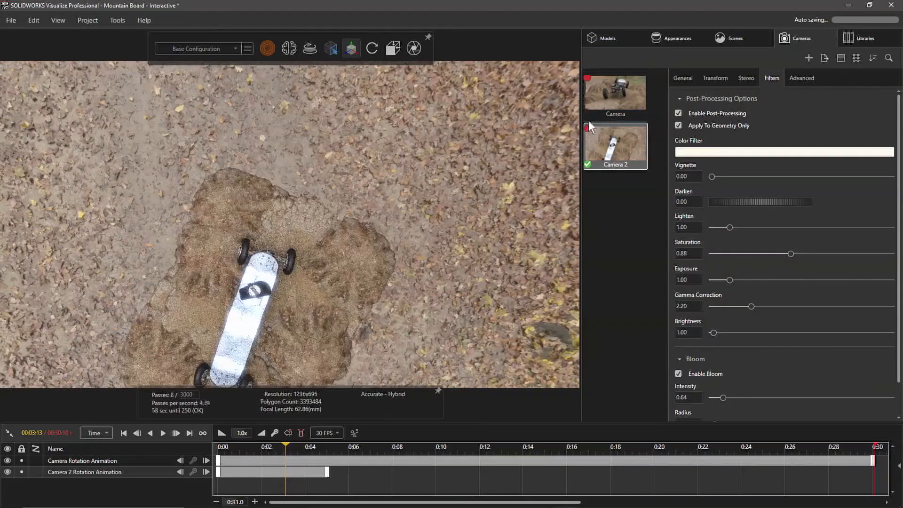
Activate the first camera and scrub its rotation animation to the 13-second mark.
left_click(609, 106)
left_click_drag(289, 455, 402, 460)
middle_click_drag(391, 310, 426, 288)
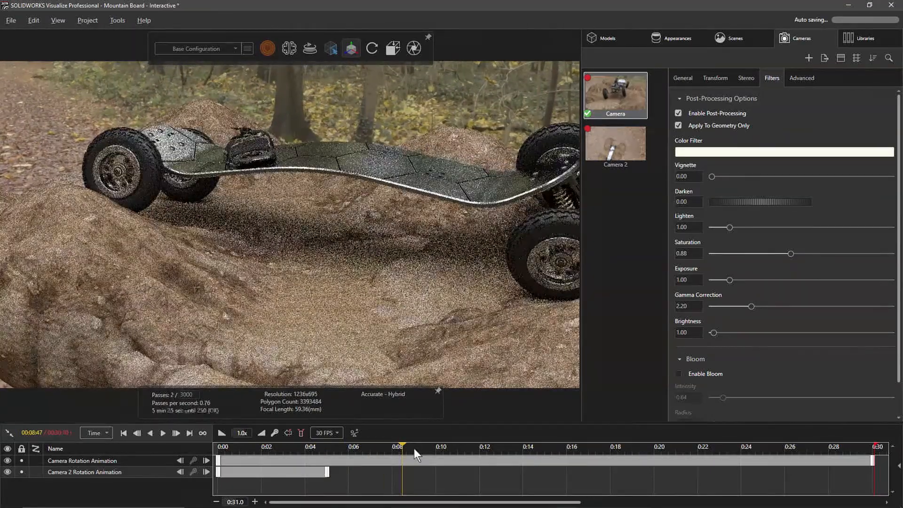
left_click_drag(405, 447, 501, 457)
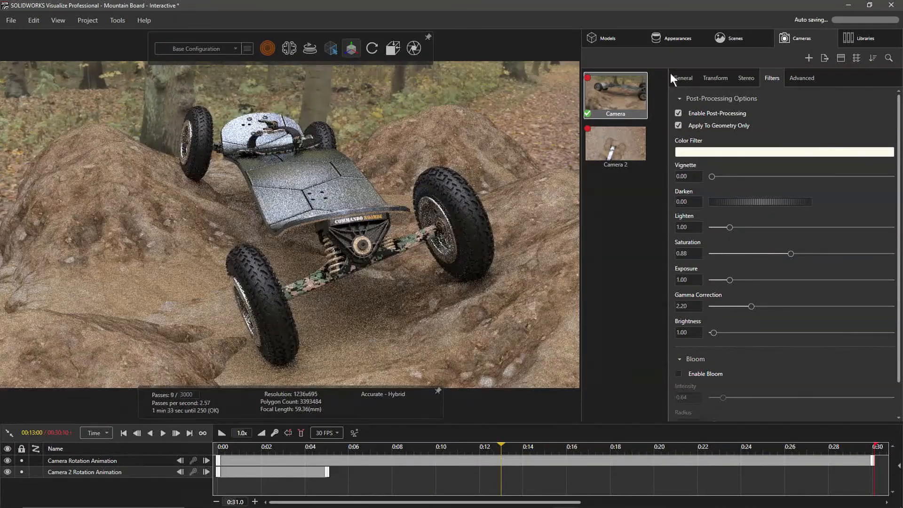
Apply the whipple_creek_regional_park_04_8k environment to the scene and lower its Brightness to about 1.4.
left_click(728, 38)
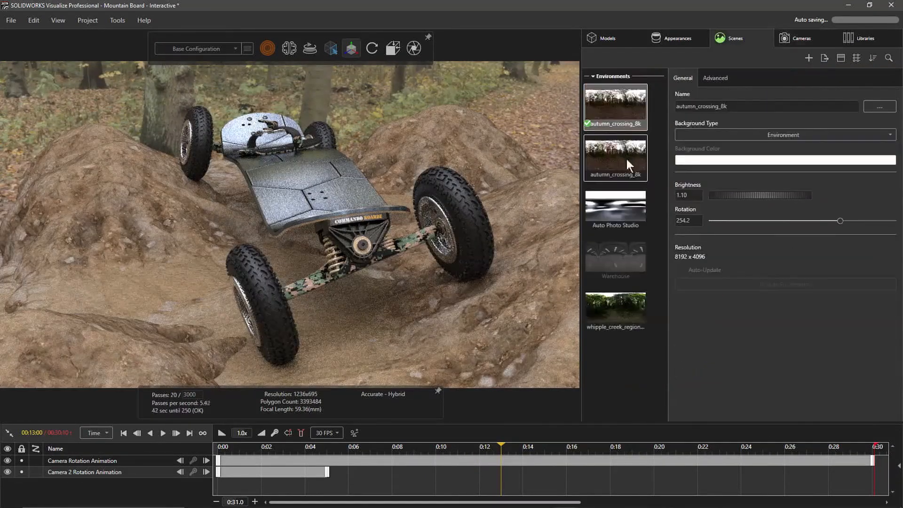
left_click_drag(610, 297, 509, 209)
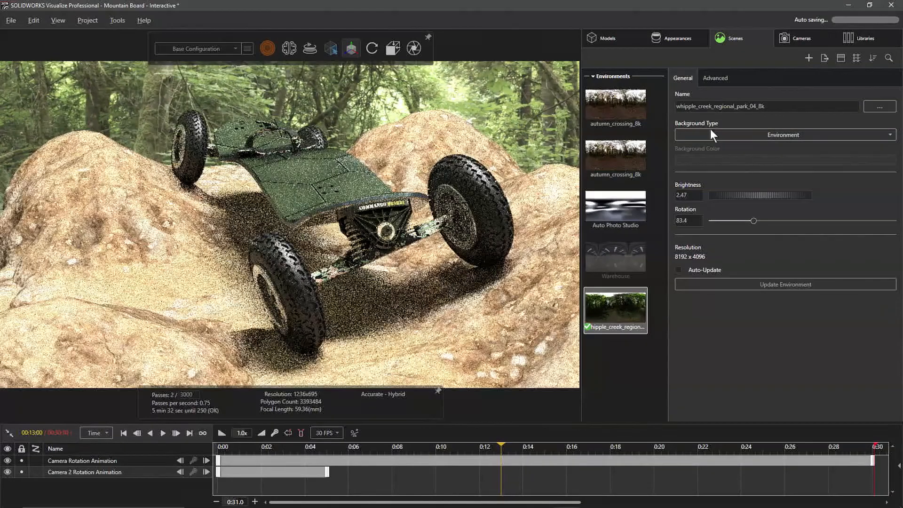
left_click_drag(737, 195, 691, 194)
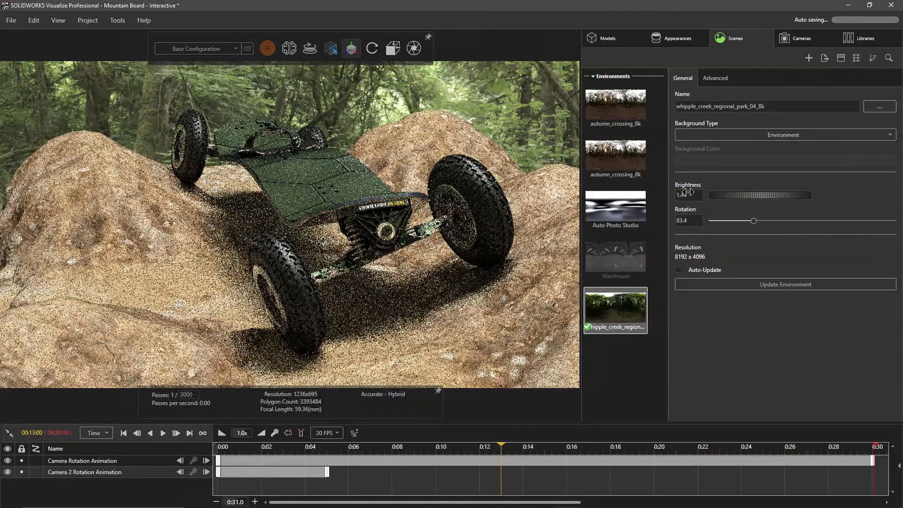
Find the Blue Deck appearance among the project's appearances and apply it to the board's deck.
left_click(668, 41)
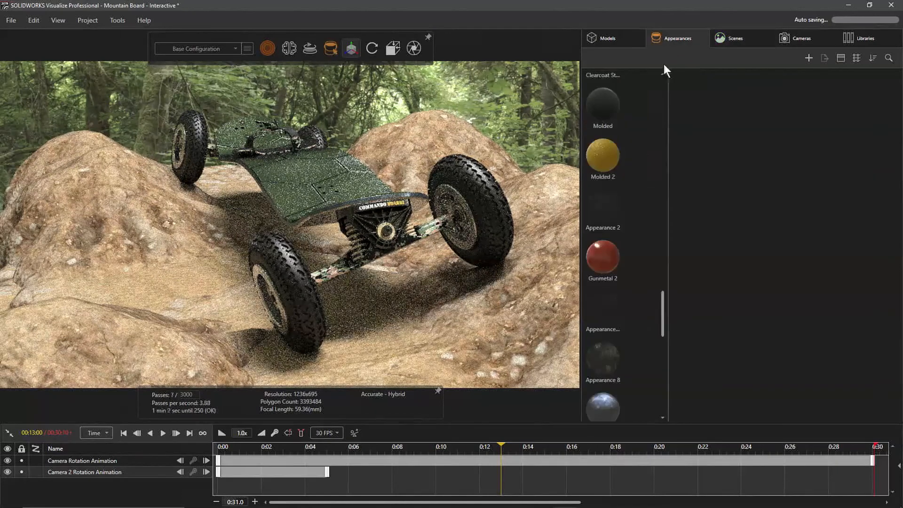
scroll(639, 218, "down", 6)
scroll(638, 216, "up", 4)
scroll(639, 218, "up", 8)
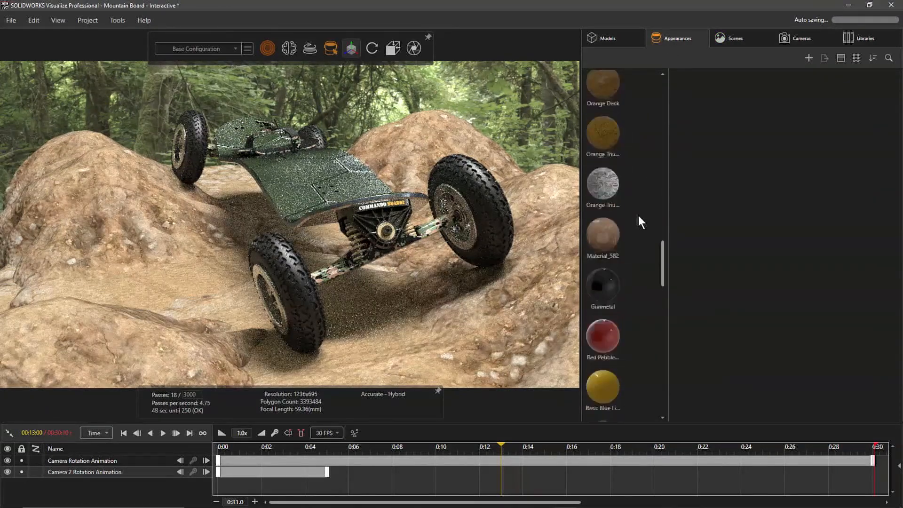
scroll(639, 217, "up", 1)
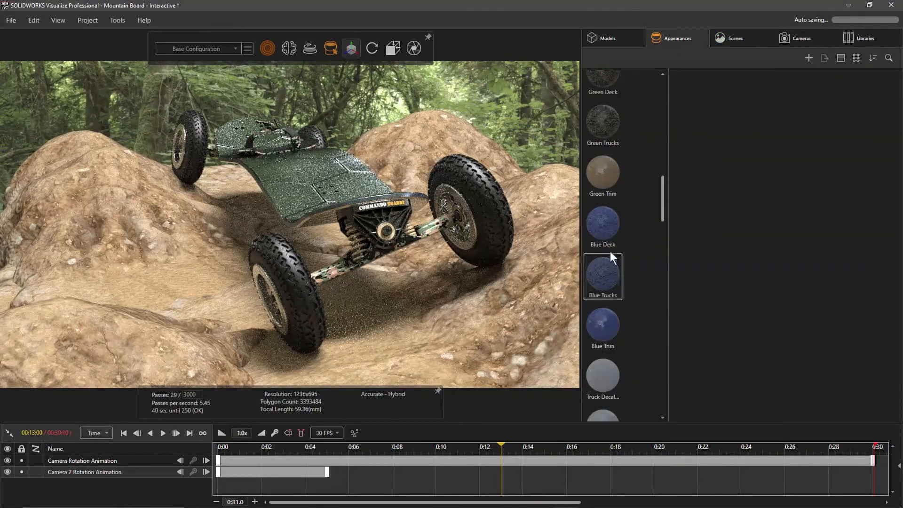
left_click_drag(611, 224, 348, 176)
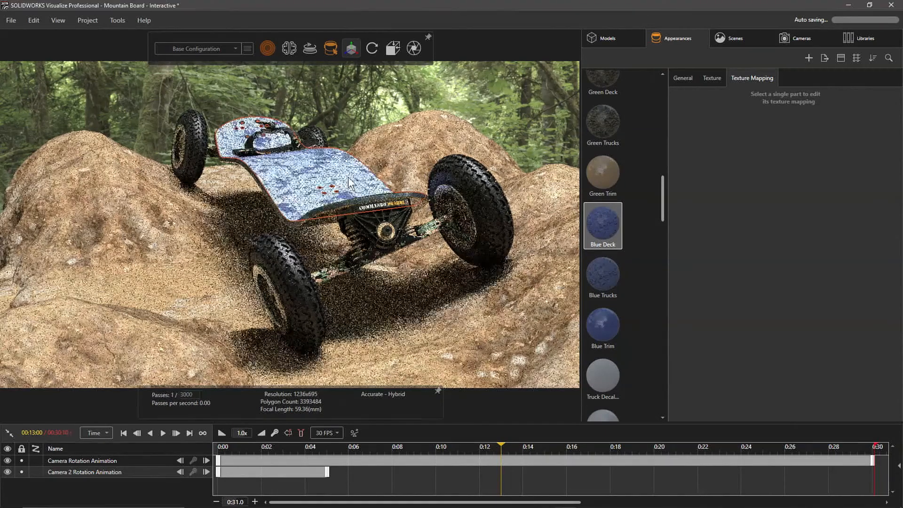
Apply the Green Deck appearance to the mountain board's deck in place of the blue one.
middle_click_drag(292, 197, 313, 213)
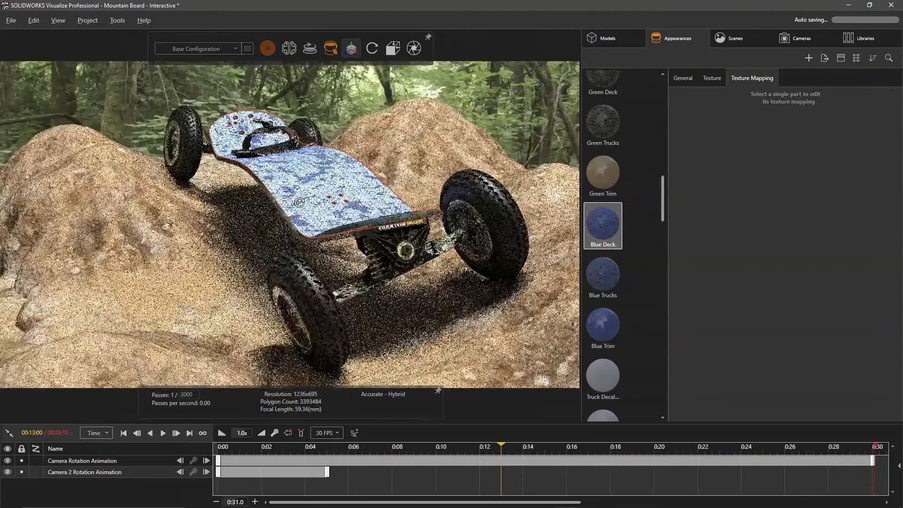
left_click_drag(603, 118, 348, 188)
scroll(597, 122, "up", 4)
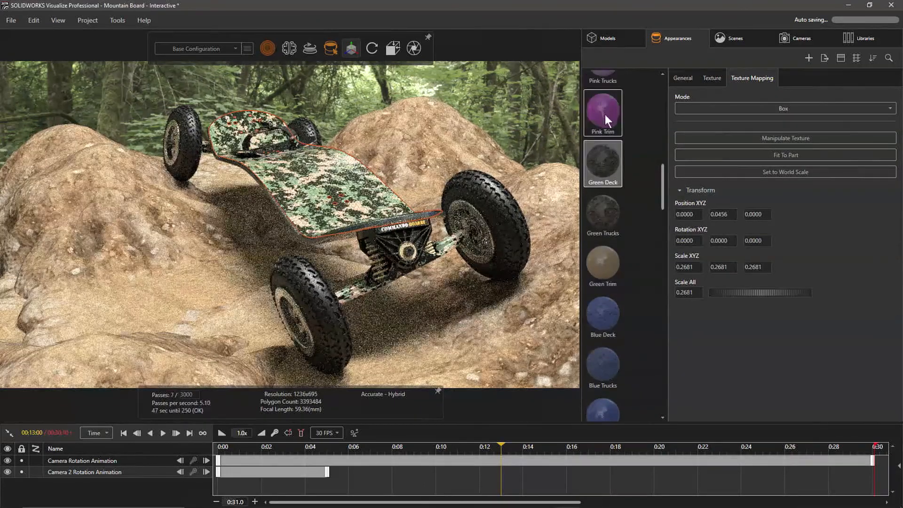
Try other deck appearances from the project on the board, finish with White Deck on the deck and clear the selection.
left_click(603, 165)
left_click_drag(608, 160, 365, 178)
scroll(596, 176, "up", 3)
left_click_drag(608, 190, 365, 190)
scroll(619, 163, "up", 2)
scroll(620, 163, "up", 1)
left_click_drag(604, 137, 376, 190)
scroll(620, 165, "up", 5)
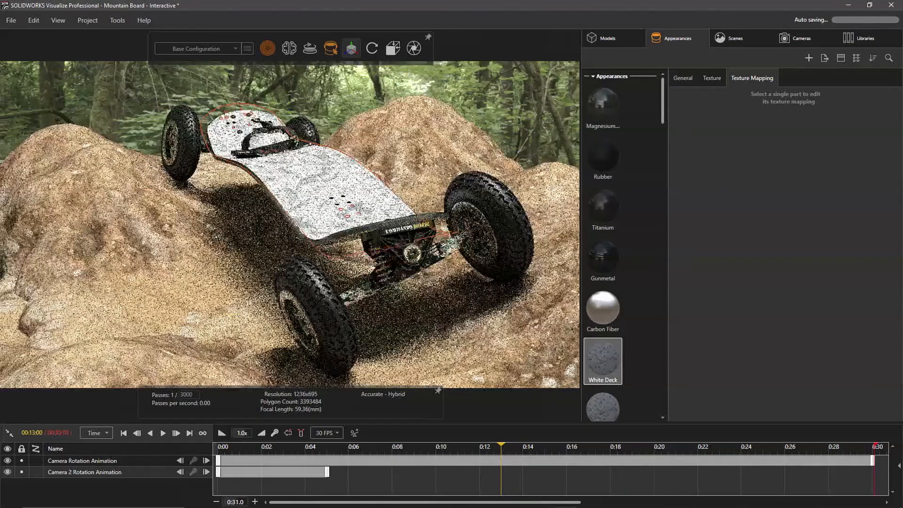
mouse_move(403, 232)
middle_mouse_down()
mouse_move(428, 282)
mouse_move(411, 226)
middle_mouse_up()
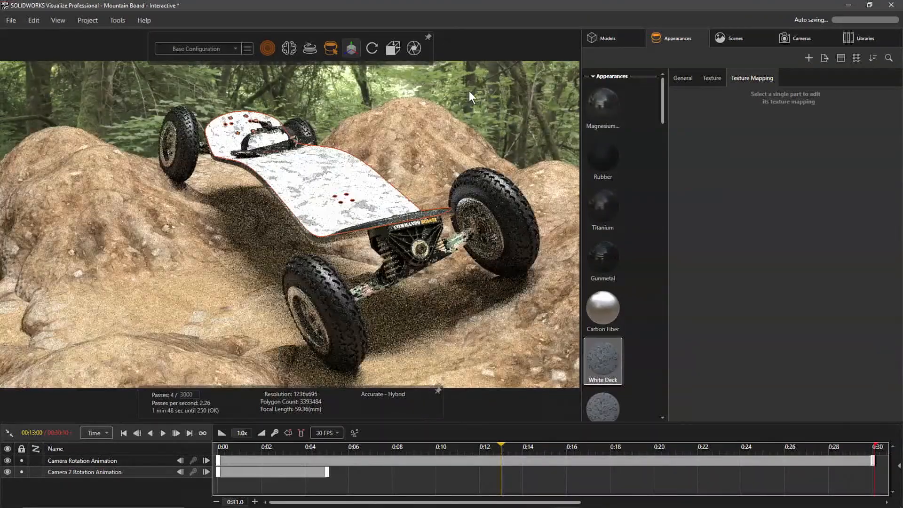
left_click(470, 92)
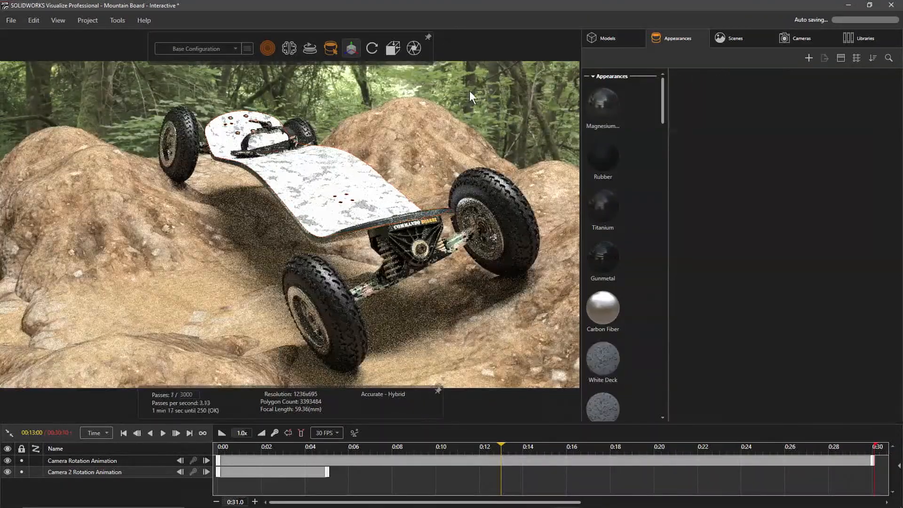
Lower the Brightness of the whipple_creek_regional_park_04_8k environment to 0.71 and view the board from a slightly lower angle.
left_click(724, 38)
left_click_drag(726, 195, 688, 192)
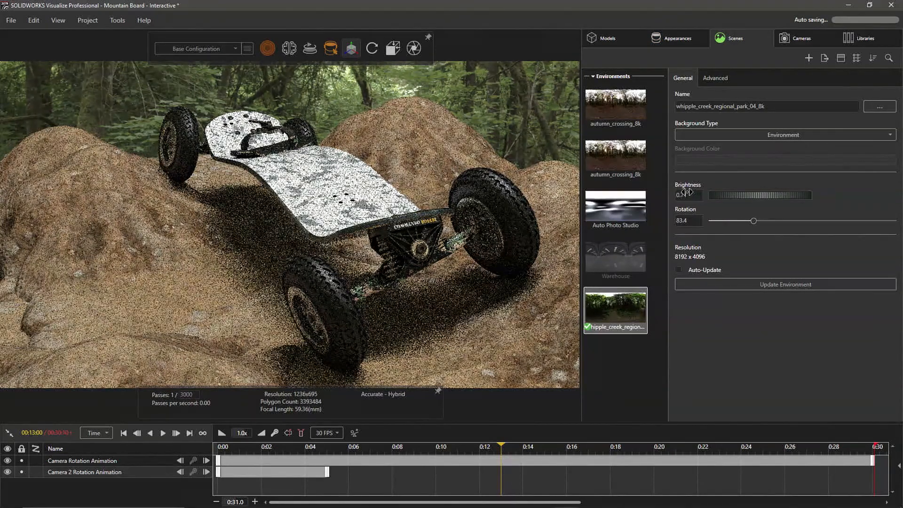
left_click_drag(377, 200, 377, 209, "alt")
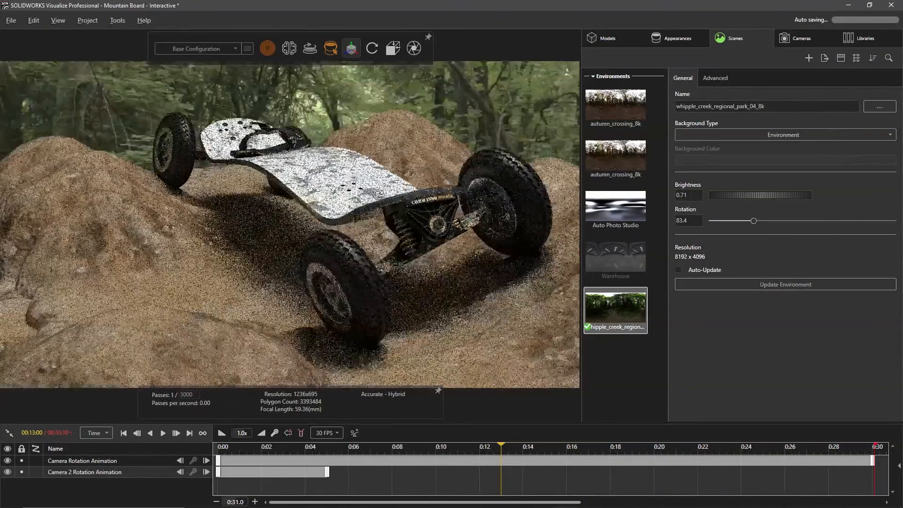
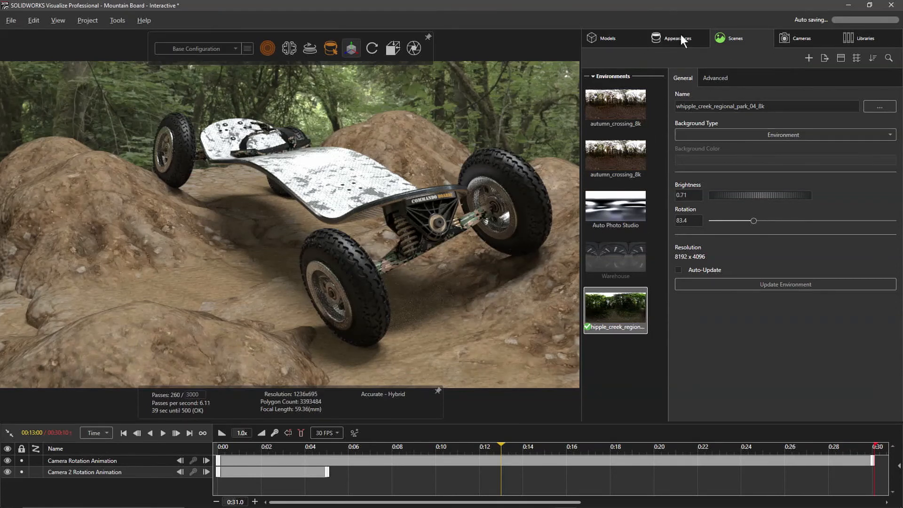
Copy the first camera, paste it as a new camera and make the new camera active.
left_click(799, 40)
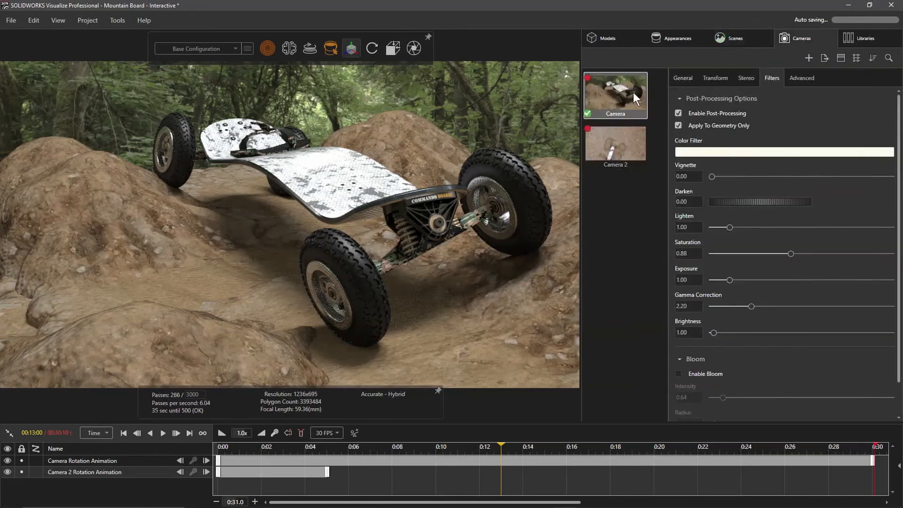
key("ctrl+c")
key("ctrl+v")
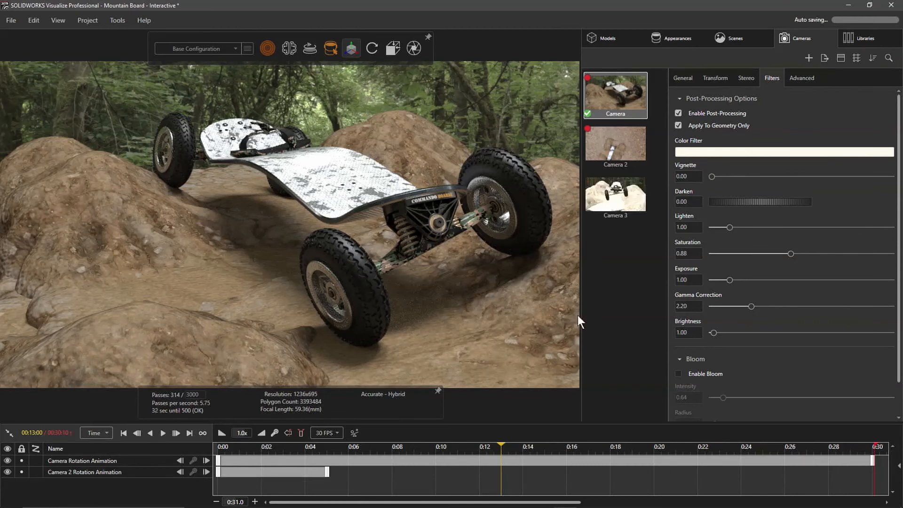
double_click(615, 195)
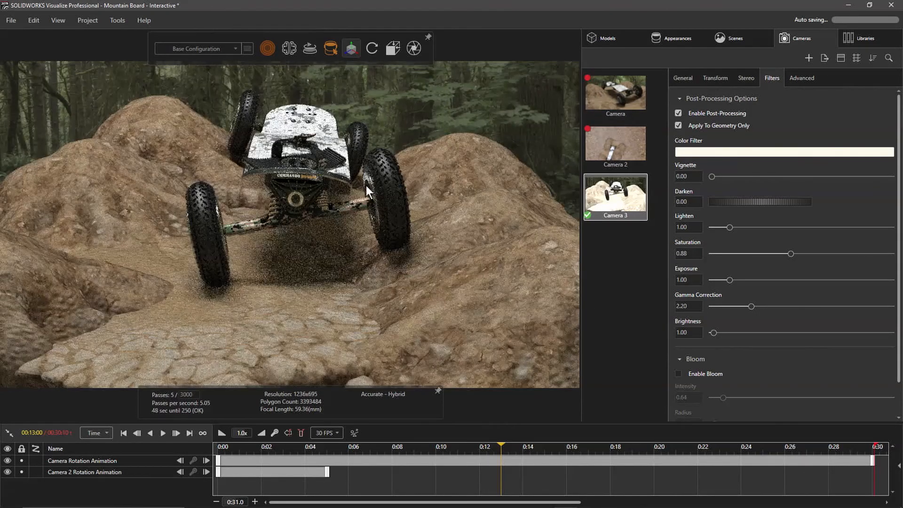
Frame the board at an angle with Camera 3, enlarge the timeline and add a camera keyframe at 0 seconds.
left_click_drag(291, 180, 348, 181)
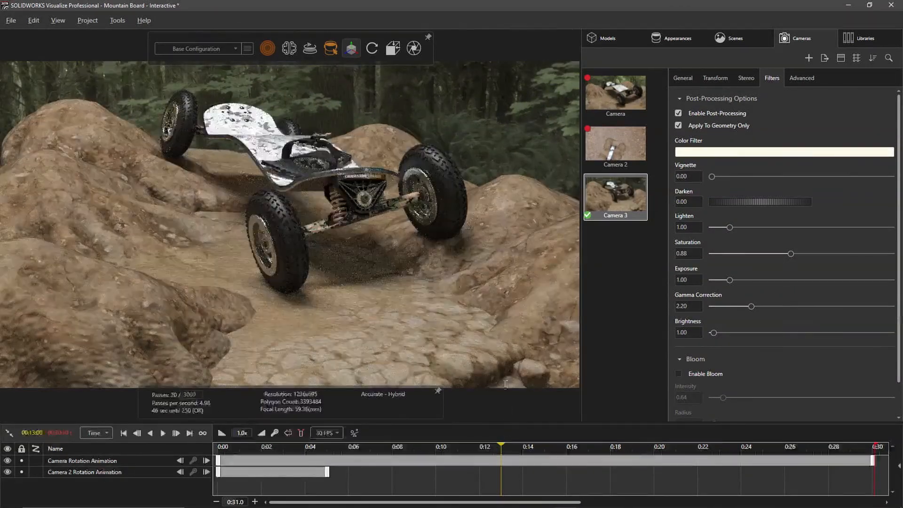
left_click_drag(506, 385, 207, 377)
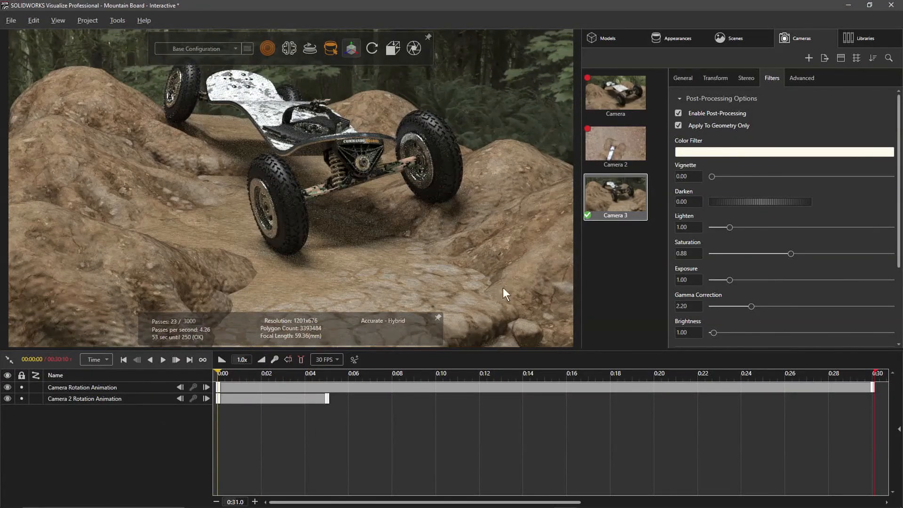
right_click(620, 196)
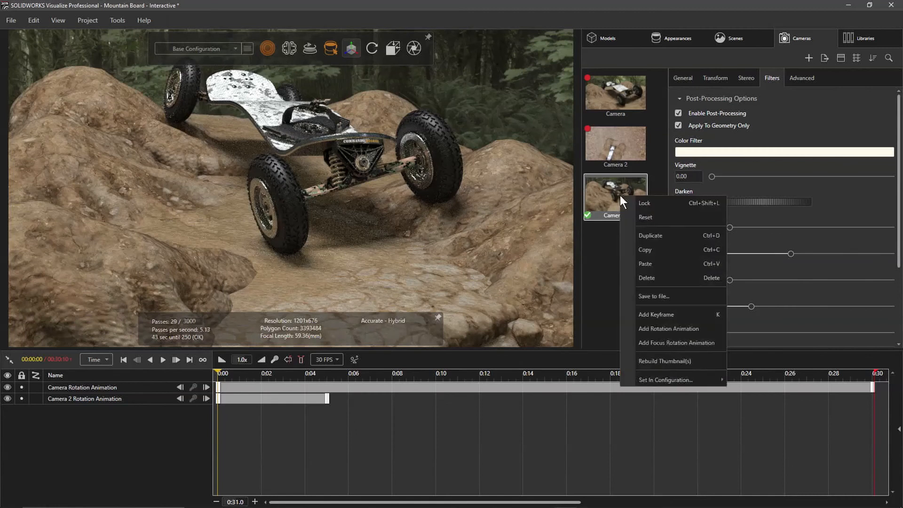
left_click(681, 314)
Keyframe a close-up over the white deck for Camera 3 at about 4 seconds and scrub through the move.
left_click_drag(219, 375, 307, 406)
middle_click_drag(371, 155, 331, 184)
scroll(376, 157, "up", 4)
middle_click_drag(376, 156, 350, 197, "ctrl")
left_click_drag(349, 197, 328, 151)
left_click_drag(311, 368, 292, 389)
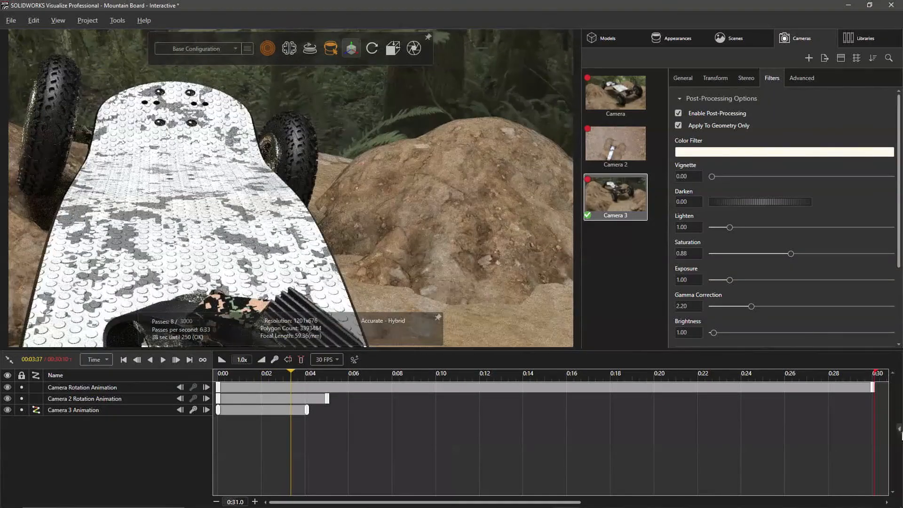
Open the properties of Camera 3's first keyframe and set its Out transition to Linear.
left_click(899, 430)
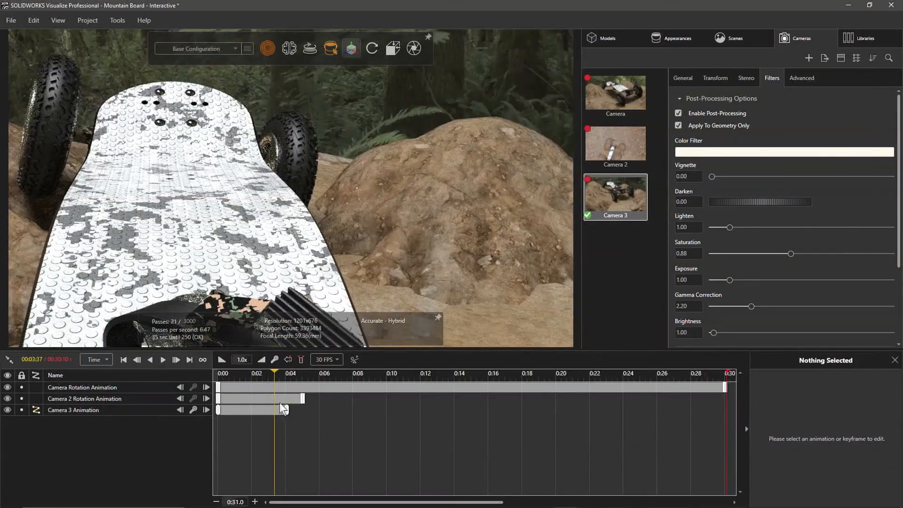
left_click(217, 410)
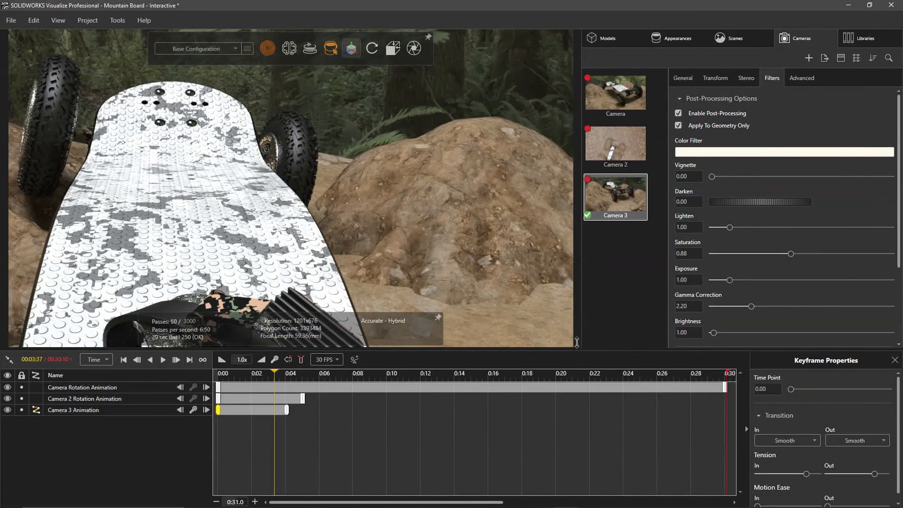
left_click_drag(577, 351, 573, 266)
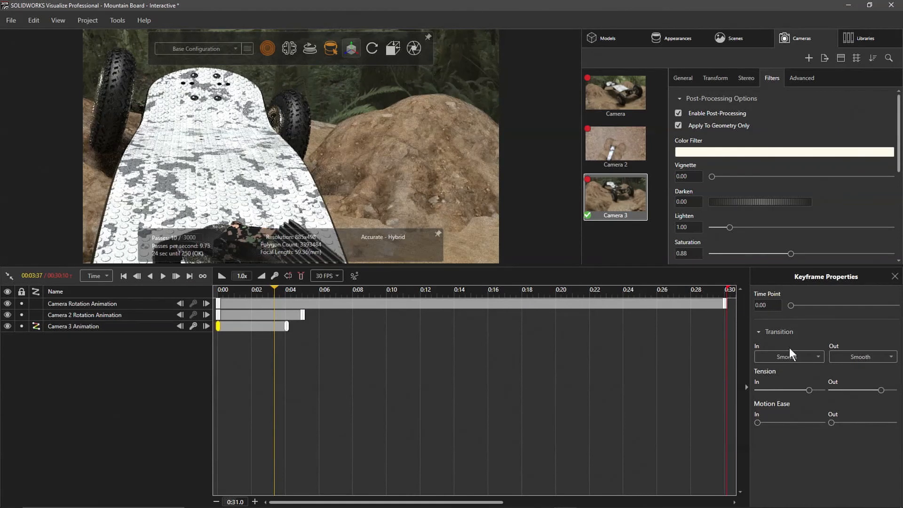
left_click(860, 358)
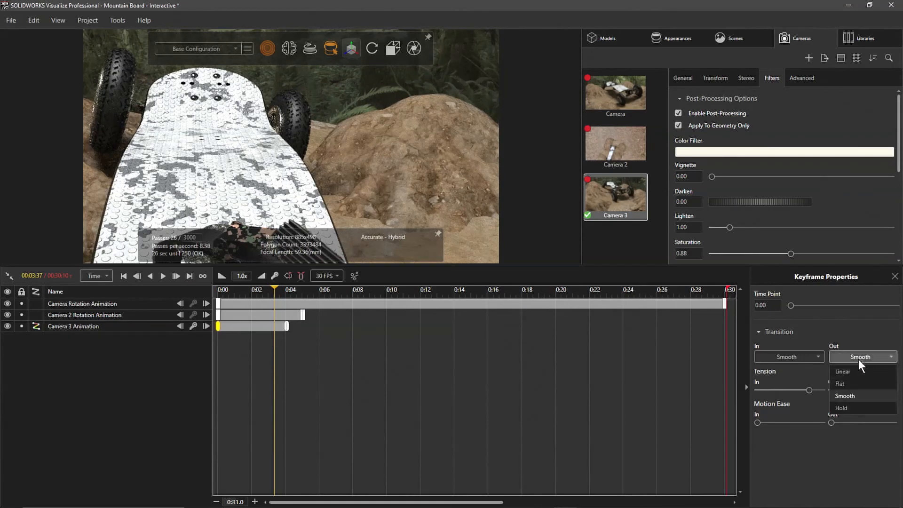
left_click(855, 373)
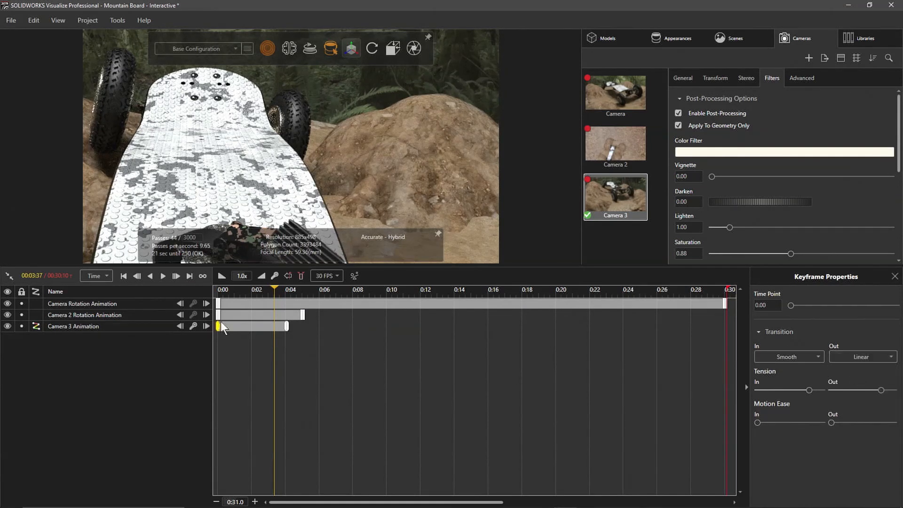
Set the In transition of Camera 3's last keyframe to Linear and scrub the timeline to 3:30.
left_click(286, 326)
left_click(788, 357)
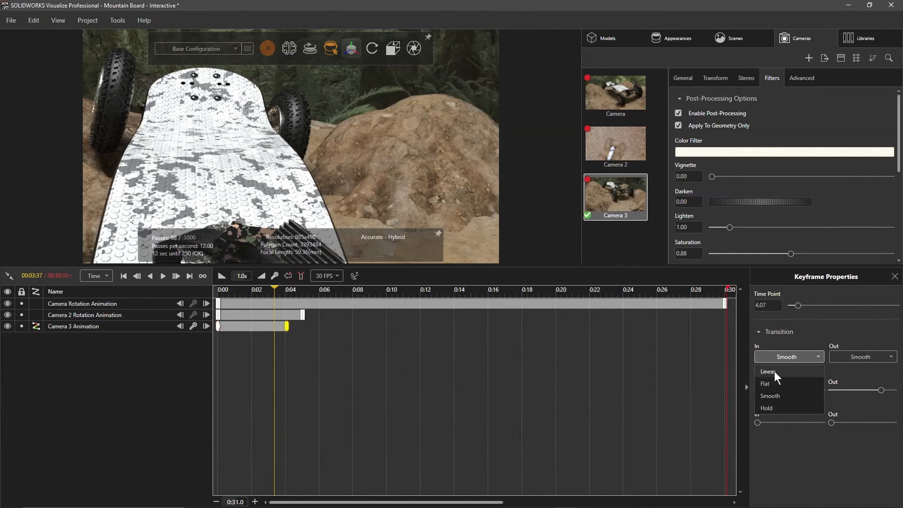
left_click(775, 371)
mouse_move(273, 290)
left_mouse_down()
mouse_move(228, 294)
mouse_move(273, 300)
left_mouse_up()
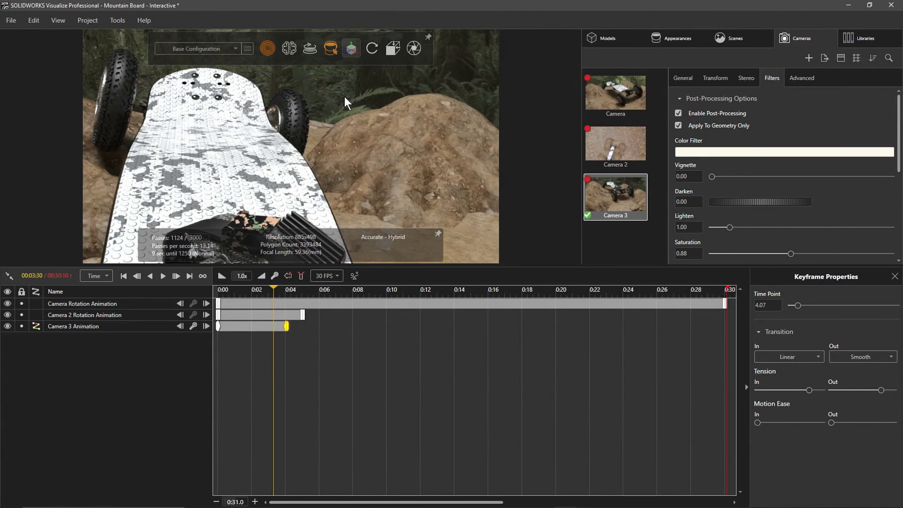
Shrink the timeline to enlarge the viewport and delete the Camera 3 Animation.
left_click_drag(530, 266, 536, 405)
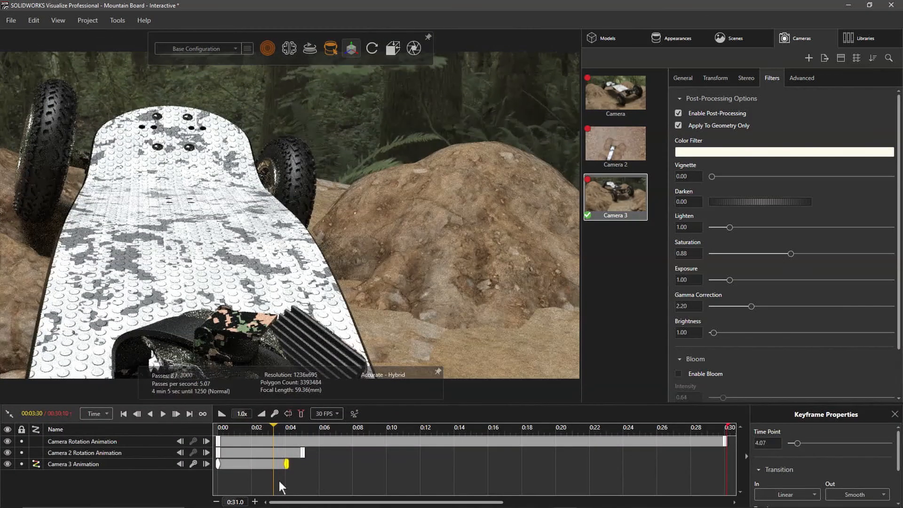
left_click(249, 467)
key("Delete")
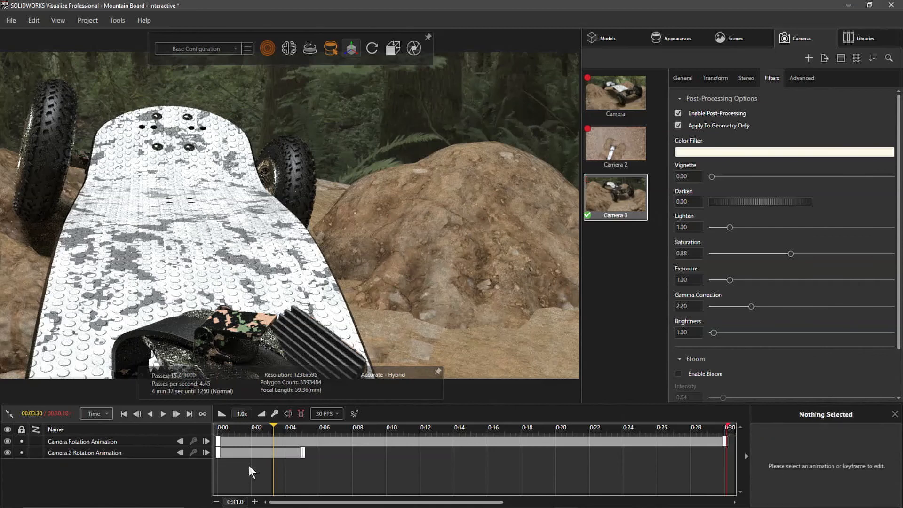
Examine the board on the ground model from several sides and from above, ending close on the Commando Boardz truck.
scroll(242, 135, "down", 6)
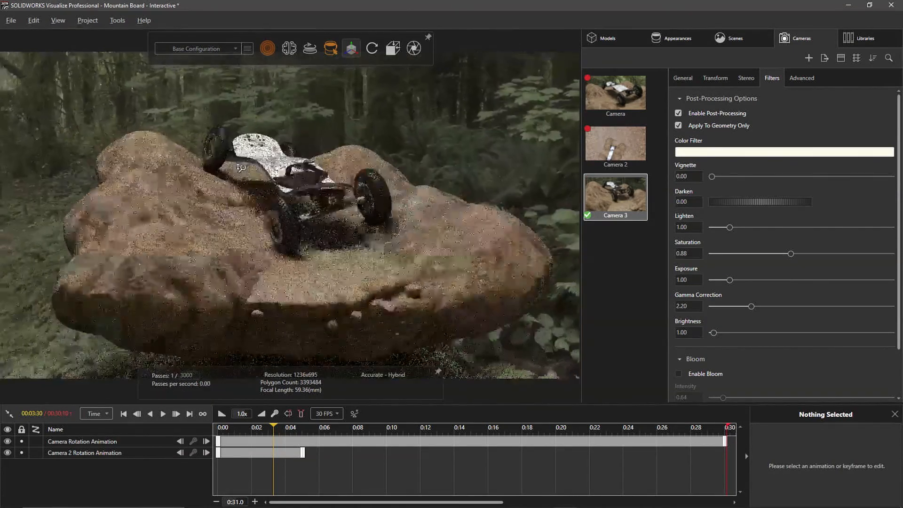
middle_click_drag(251, 180, 330, 235)
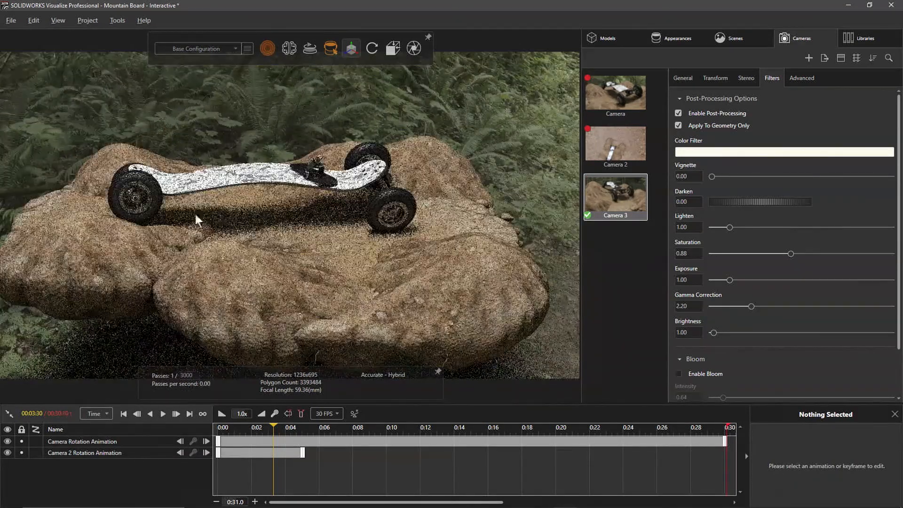
double_click(386, 164)
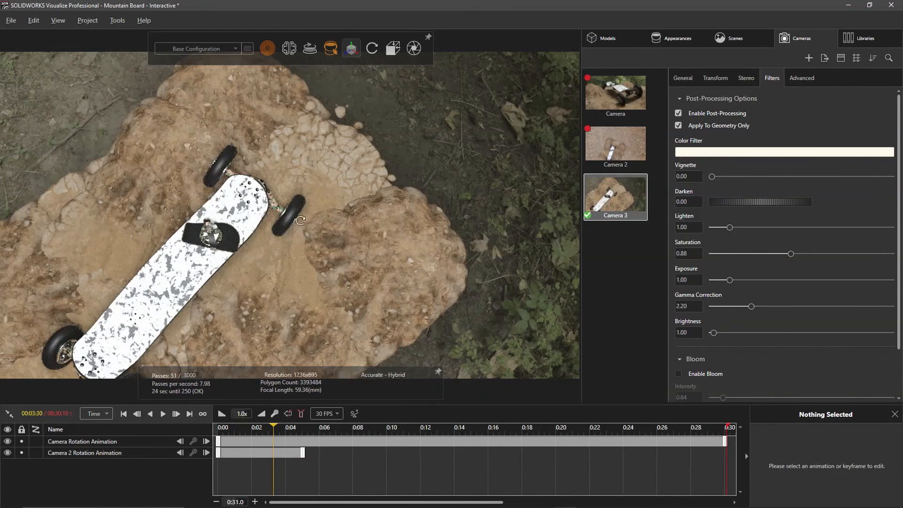
middle_click_drag(300, 221, 275, 300)
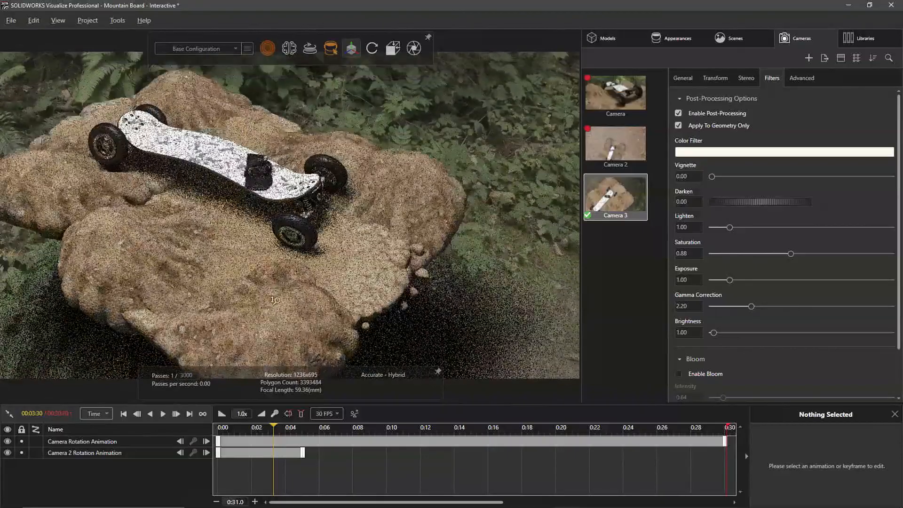
scroll(275, 300, "up", 5)
middle_click_drag(333, 237, 129, 237)
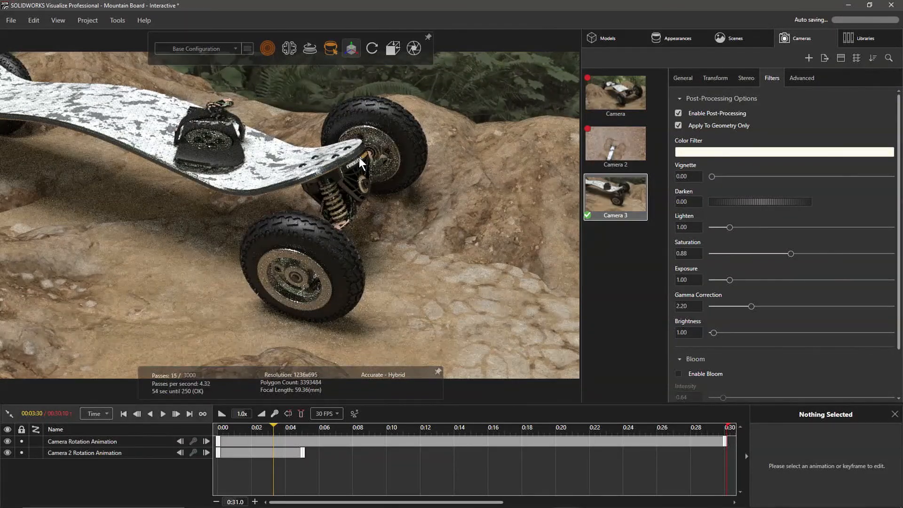
double_click(360, 157)
middle_click_drag(360, 157, 255, 189)
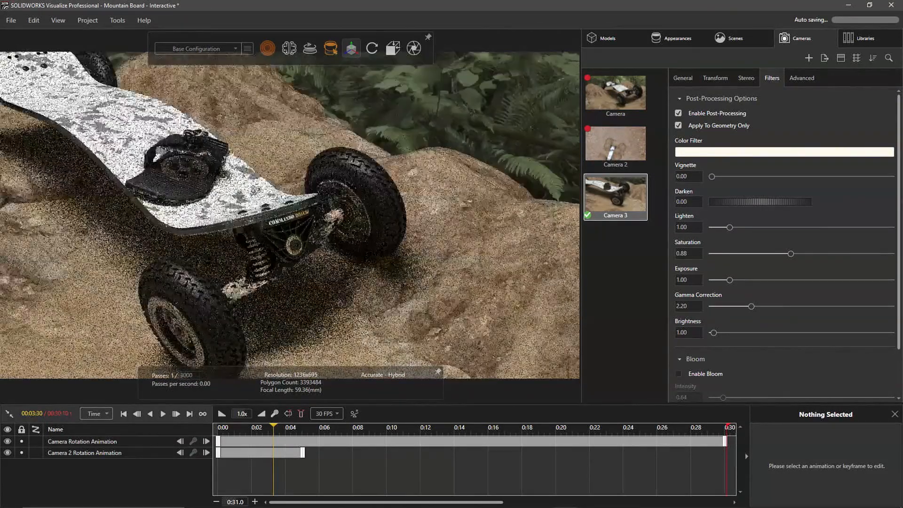
right_click_drag(256, 190, 296, 259)
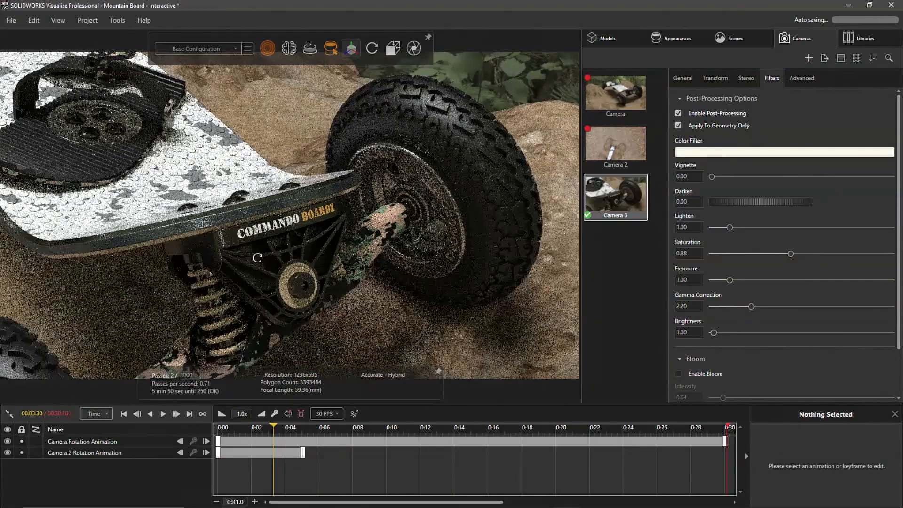
middle_click_drag(257, 257, 112, 261)
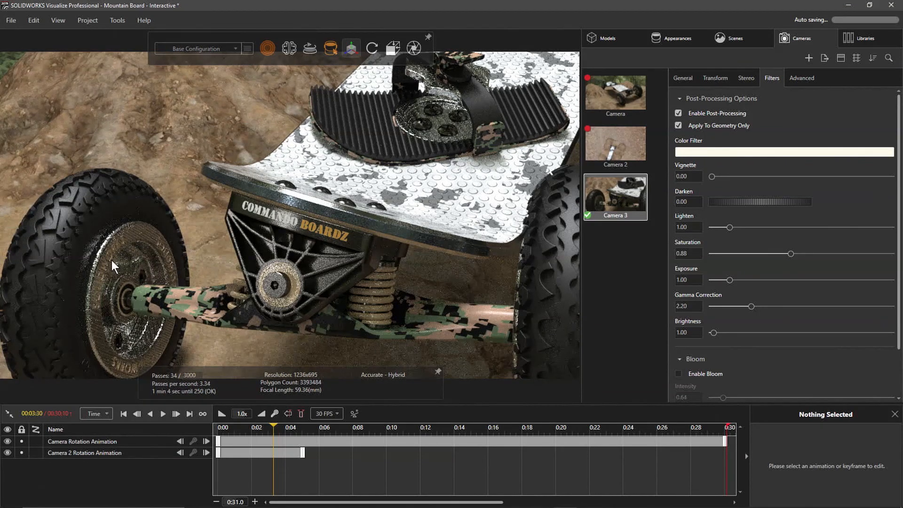
Switch to the PowerPoint presentation of the session and start its slide show from the first slide.
key("super+Tab")
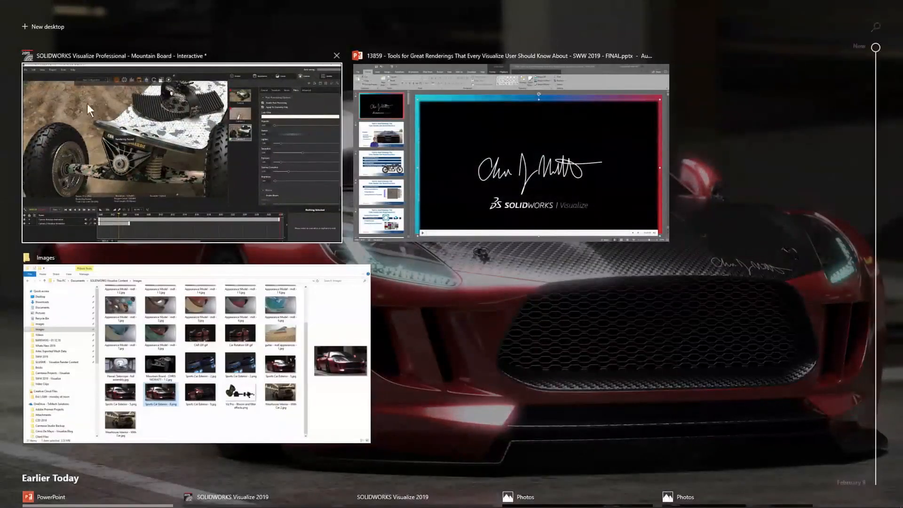
left_click(356, 181)
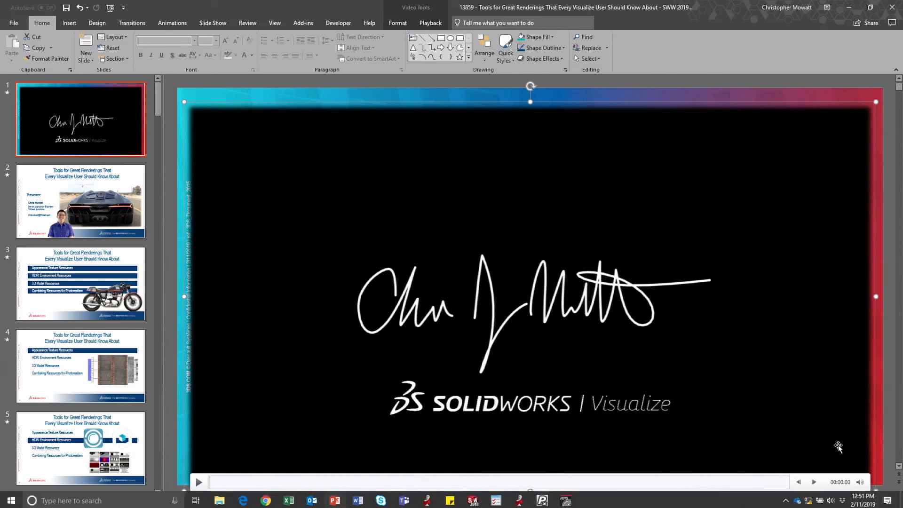
key("F5")
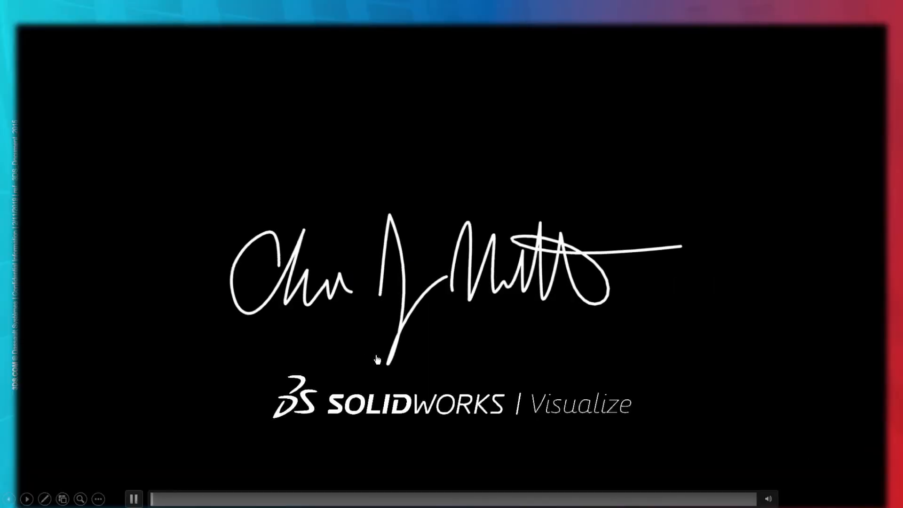